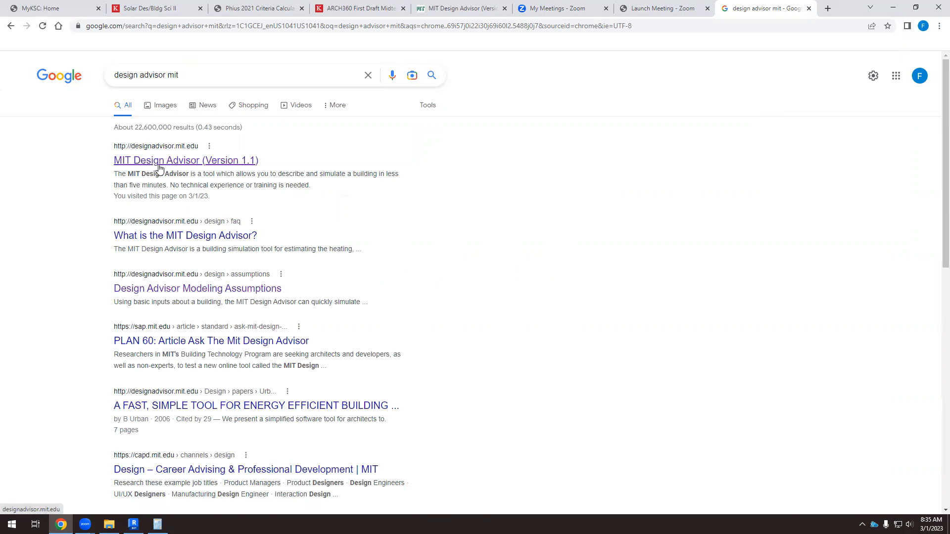
- Open the MIT Design Advisor site from the search results, close the duplicate page and go to the building Setup in the one already open
left_click(198, 161)
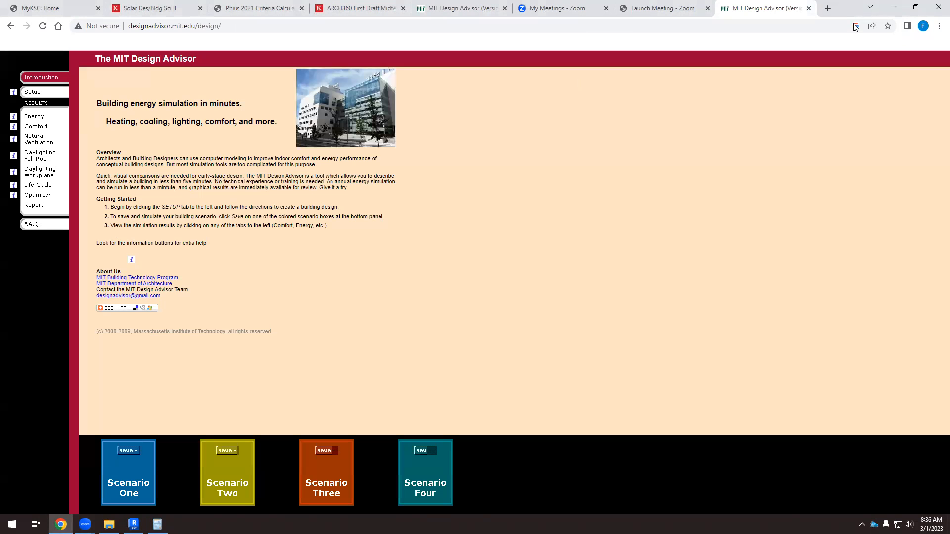
left_click(808, 9)
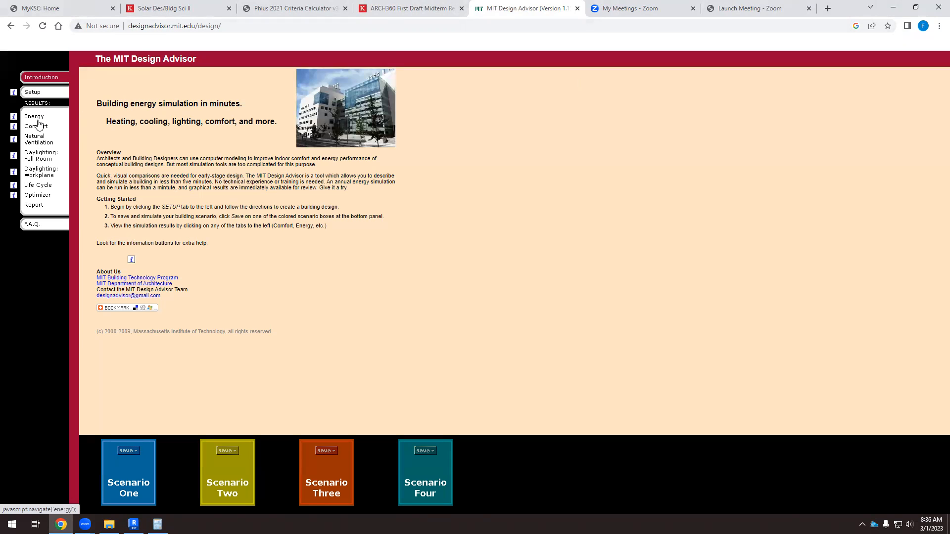
left_click(32, 92)
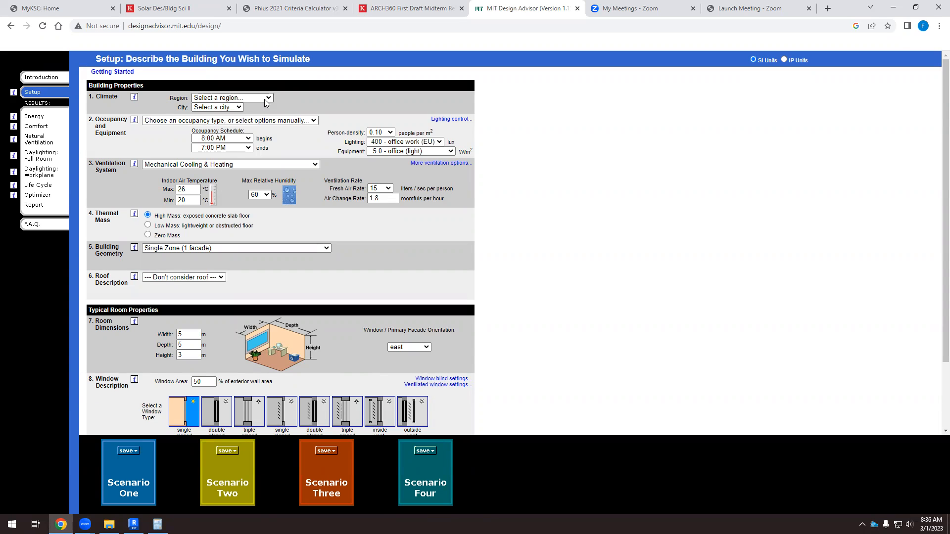
- Set the climate region to USA and the city to MA - Boston
left_click(225, 97)
left_click(205, 116)
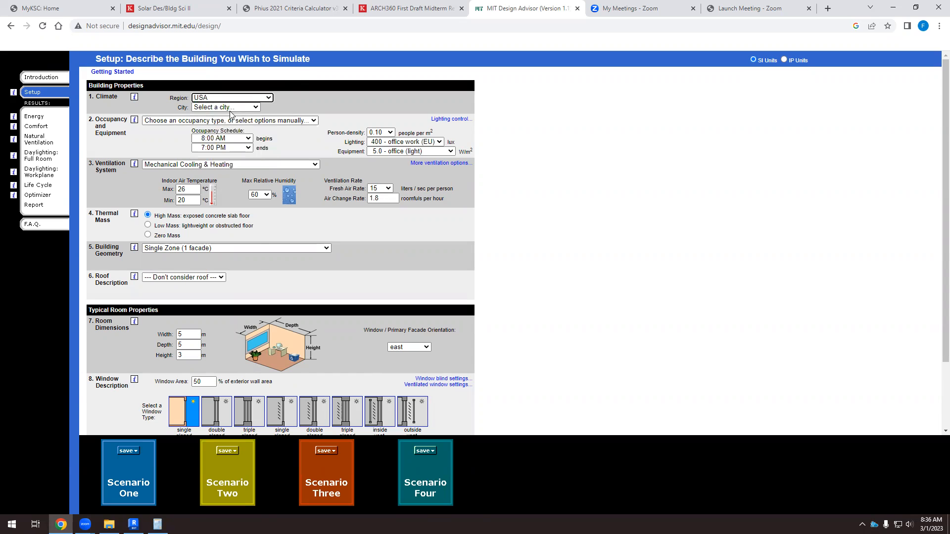
left_click(251, 109)
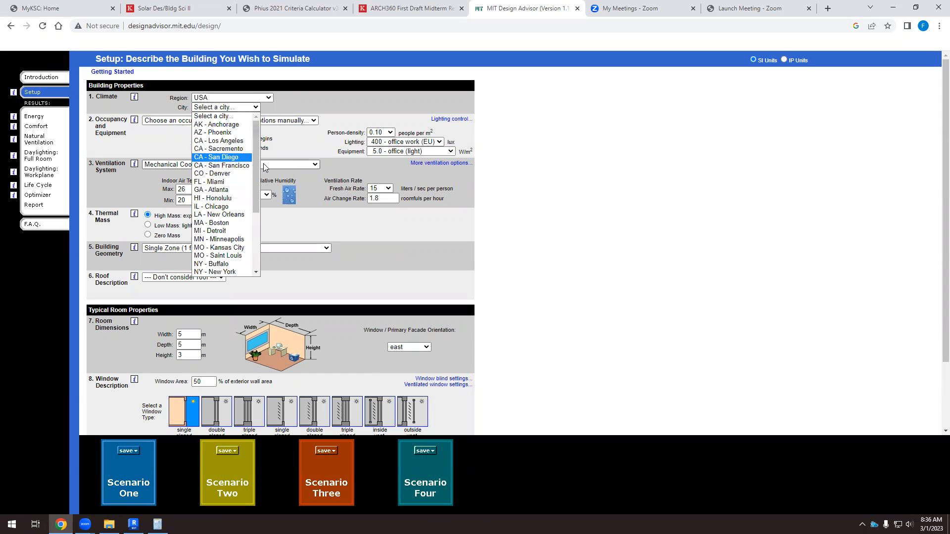
left_click_drag(256, 154, 253, 219)
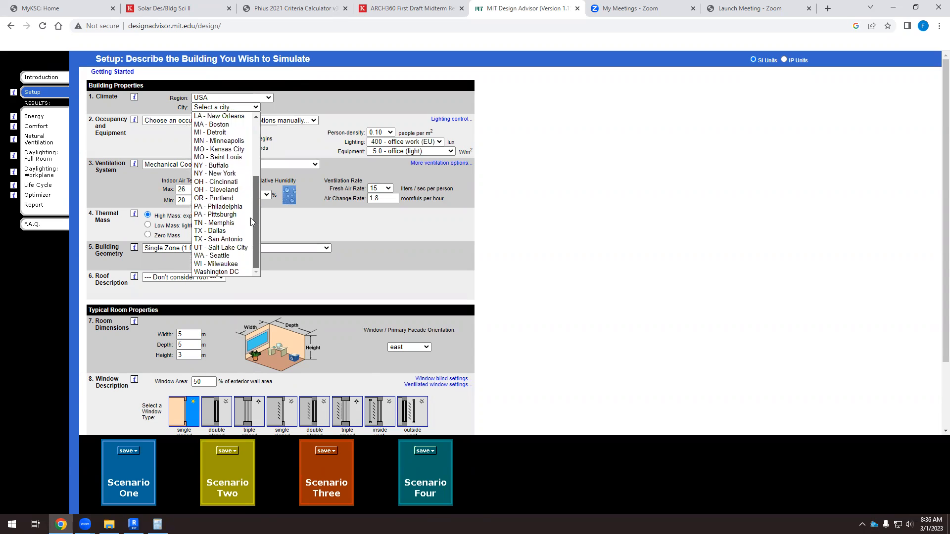
scroll(249, 208, "up", 3)
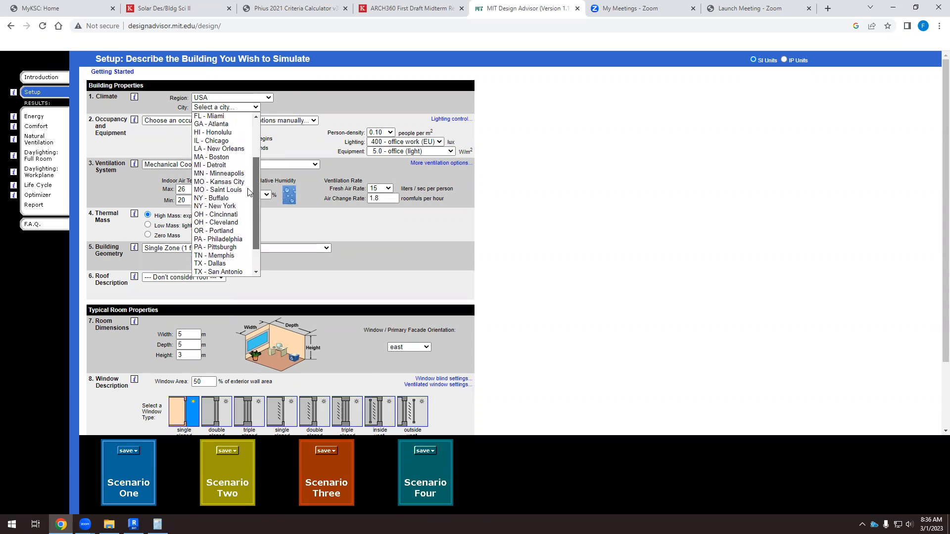
scroll(247, 182, "up", 2)
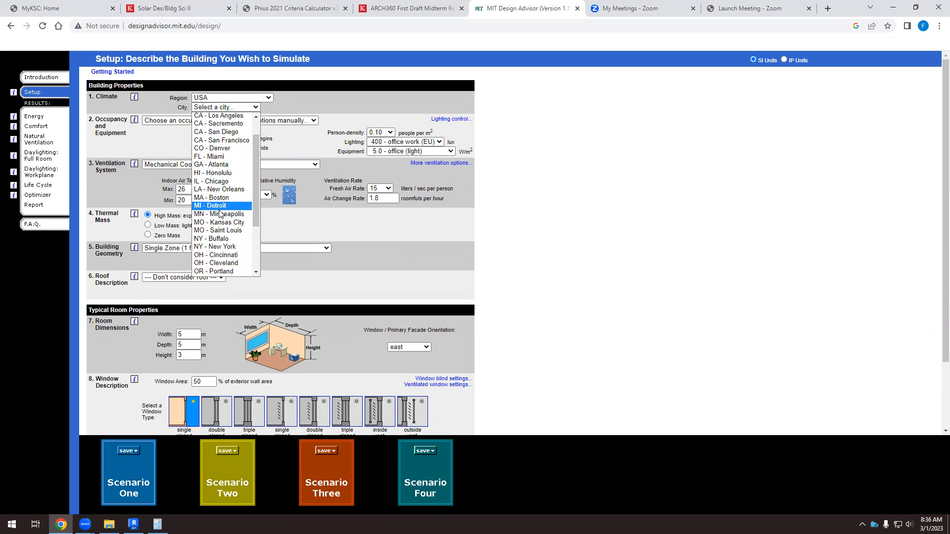
left_click(213, 198)
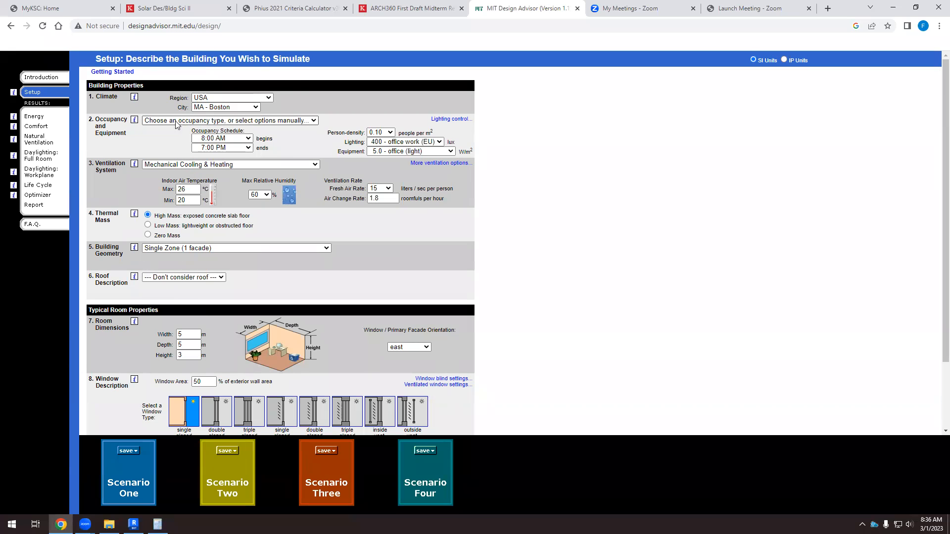
- Leave the occupancy type on manual selection and set the occupancy schedule to begin at 7:00 AM
left_click(313, 121)
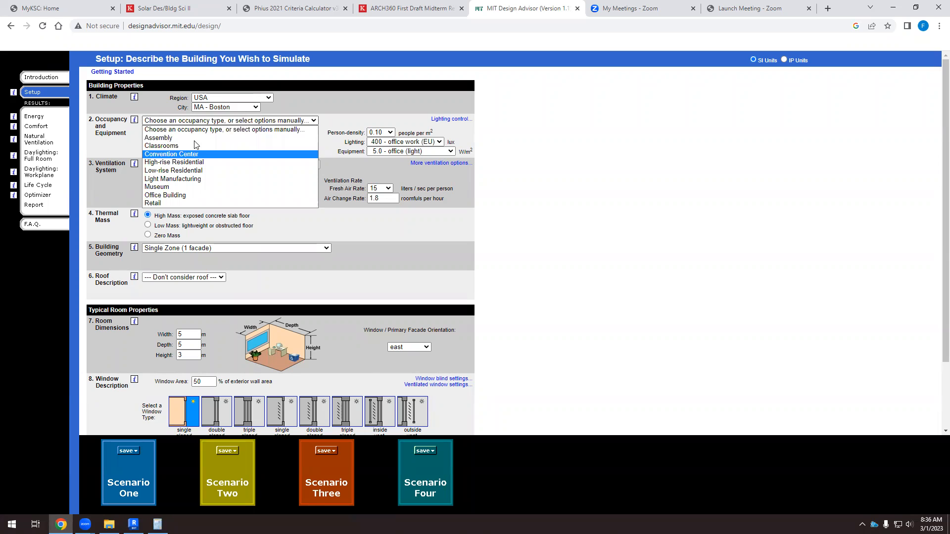
left_click(218, 129)
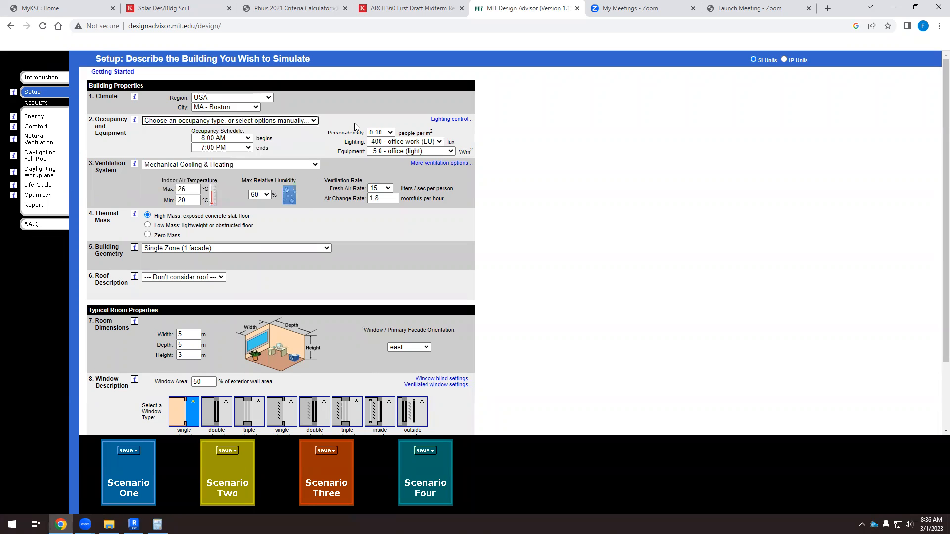
left_click(222, 139)
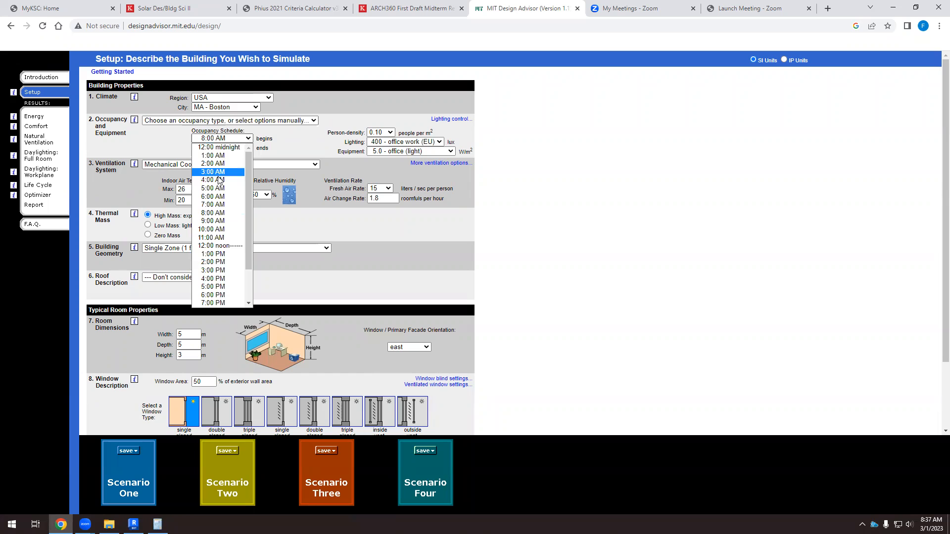
left_click(218, 205)
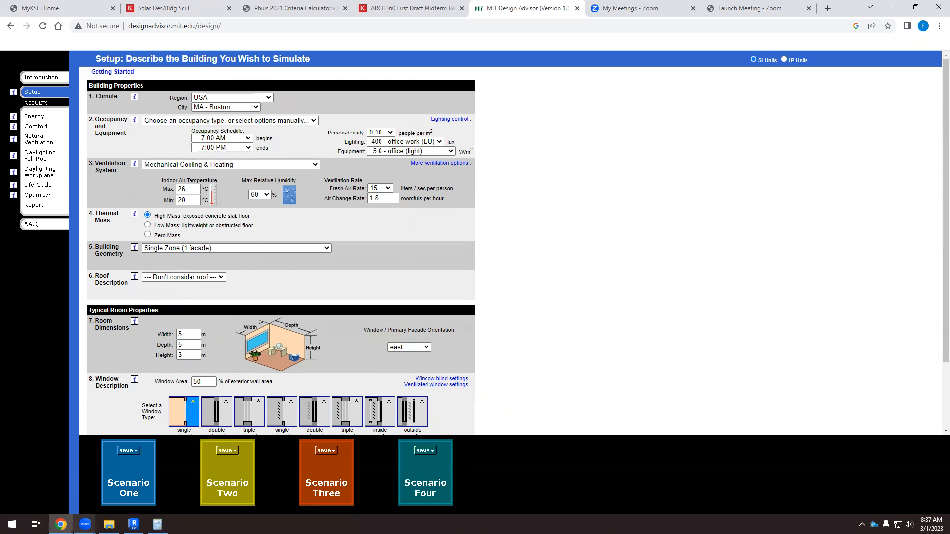
- Switch to Revit and view the occupancy schedule in the space type settings of the 01-office2 space in the Section 1 Presentation view
left_click(133, 524)
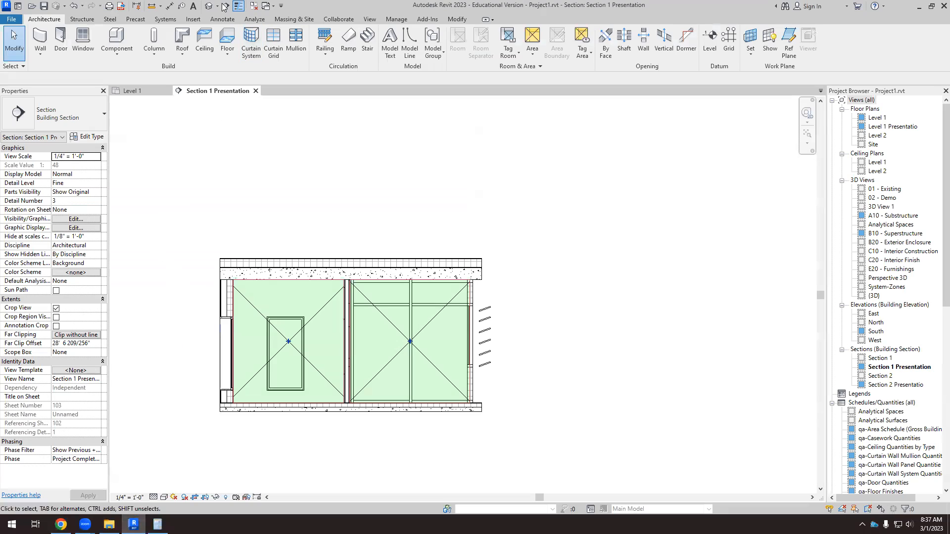
scroll(246, 290, "up", 1)
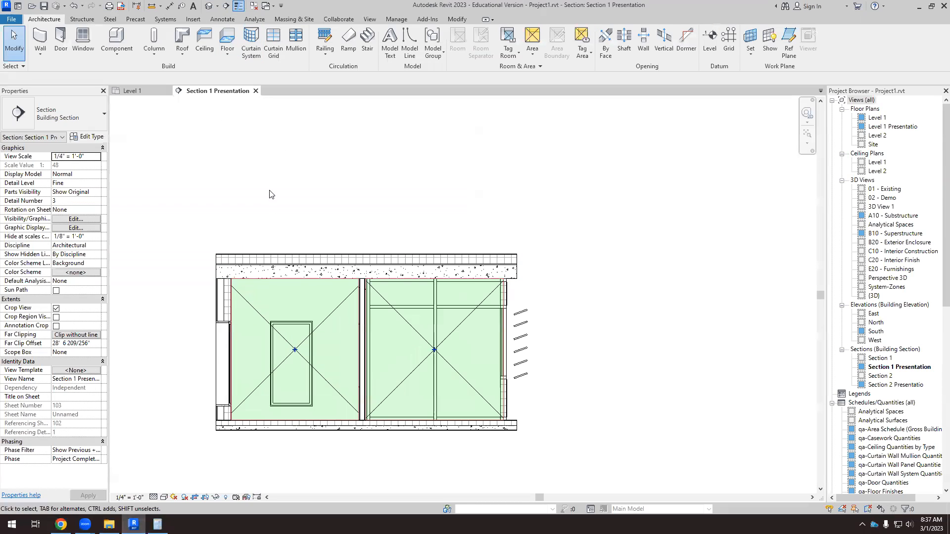
left_click(331, 317)
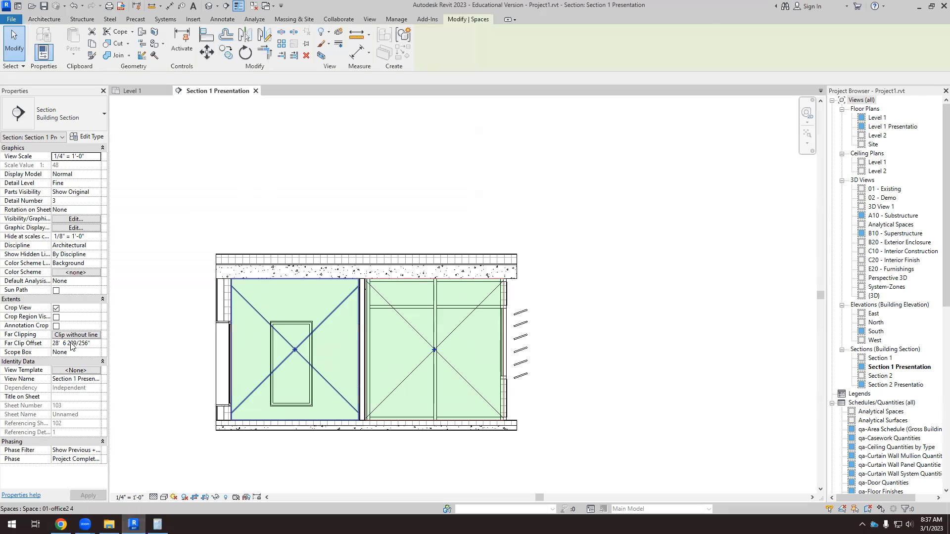
scroll(76, 336, "down", 5)
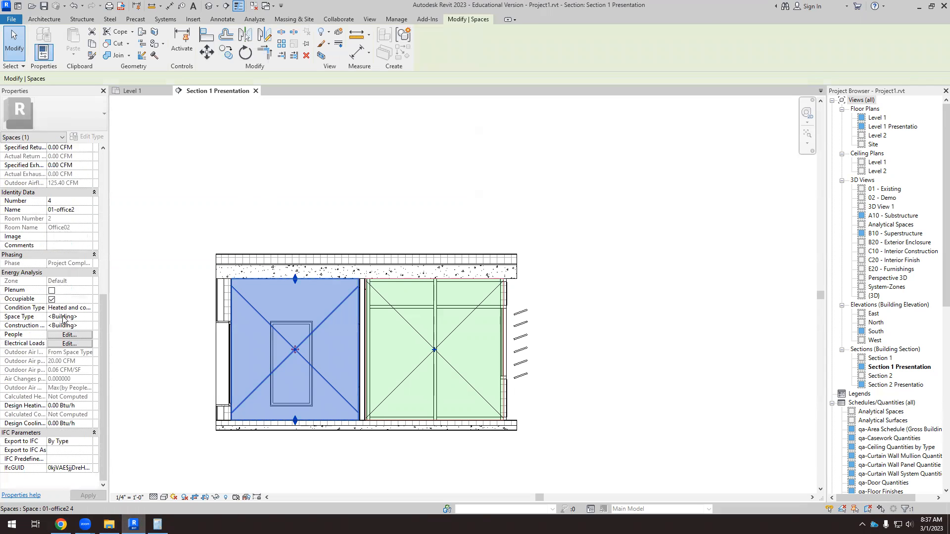
left_click(90, 317)
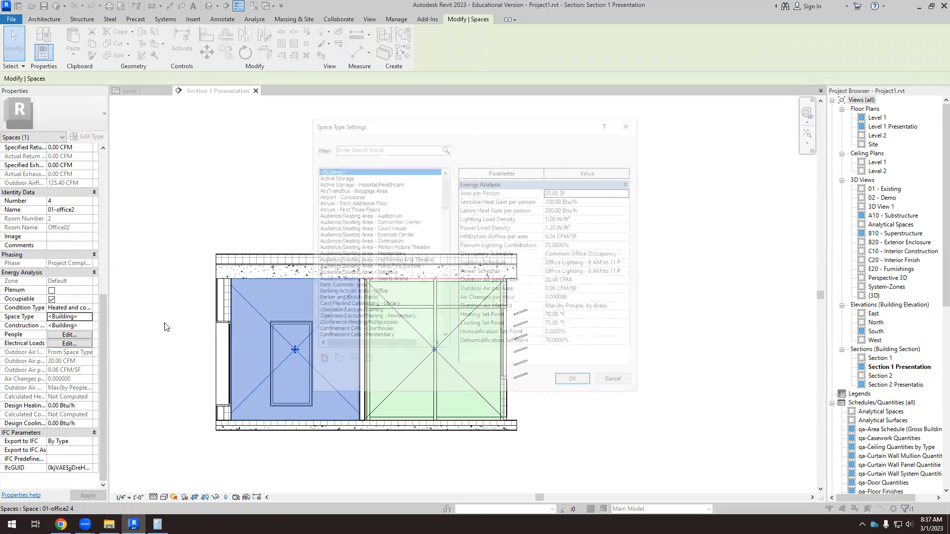
left_click(601, 255)
left_click(629, 253)
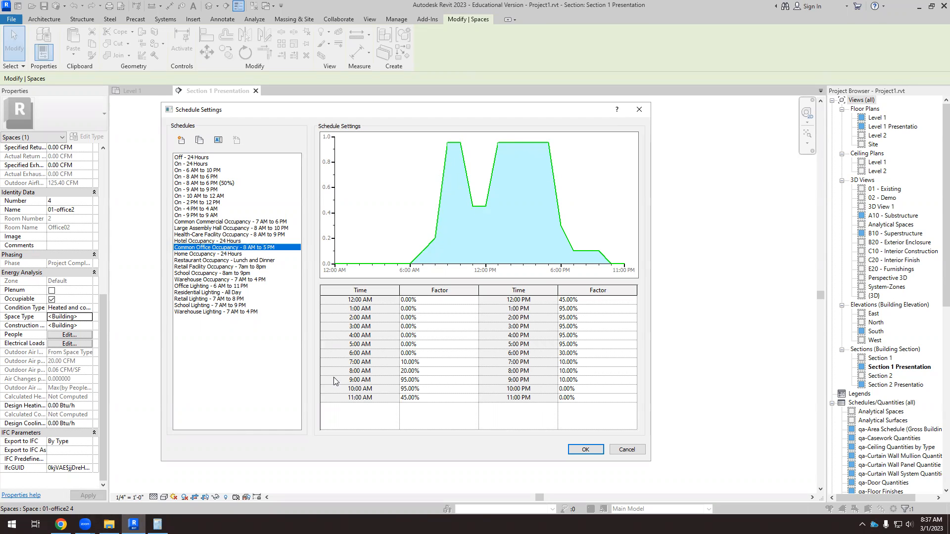
- Return to the MIT Design Advisor in Chrome and switch the setup to IP units
mouse_move(61, 525)
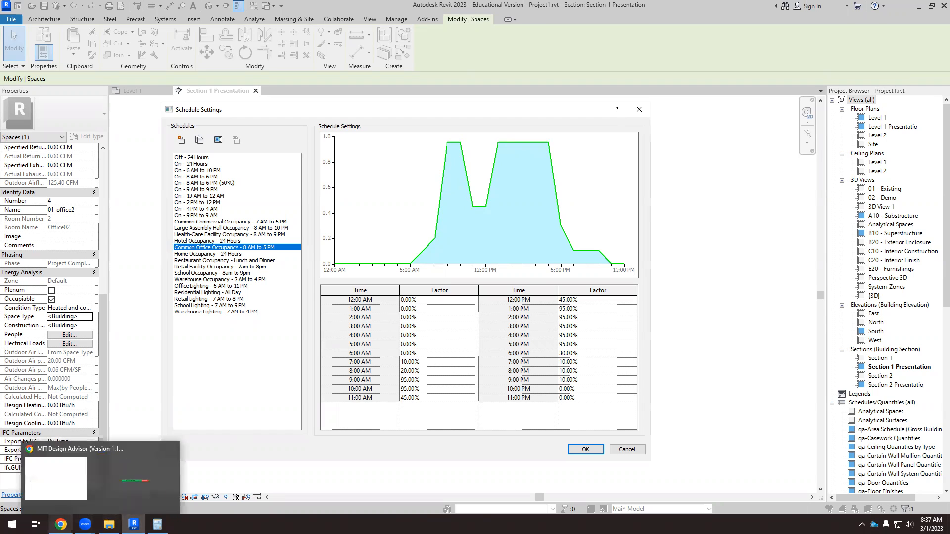
left_click(60, 482)
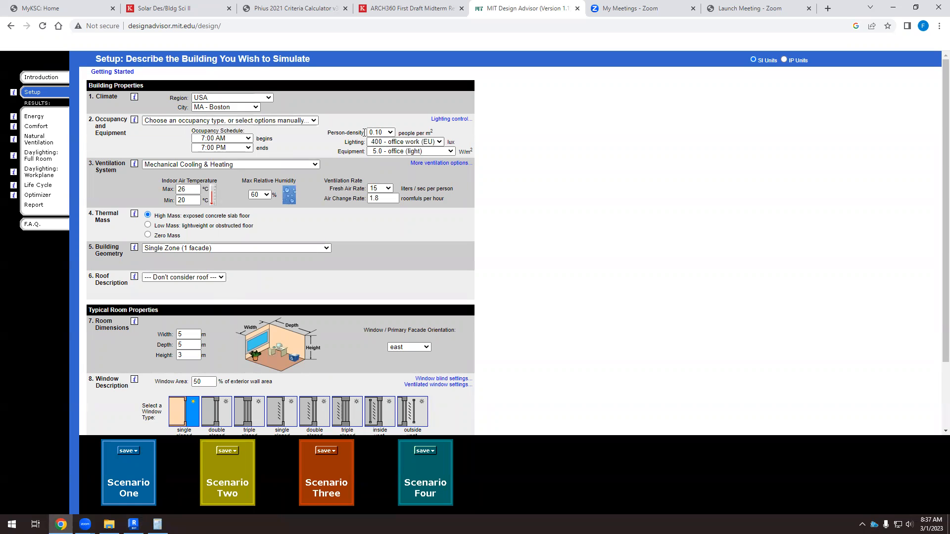
left_click(785, 60)
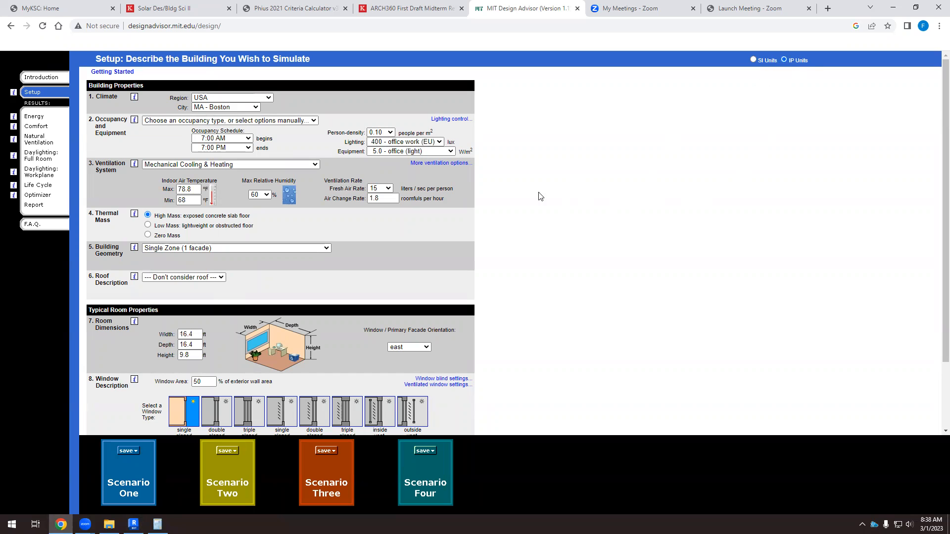
left_click(415, 142)
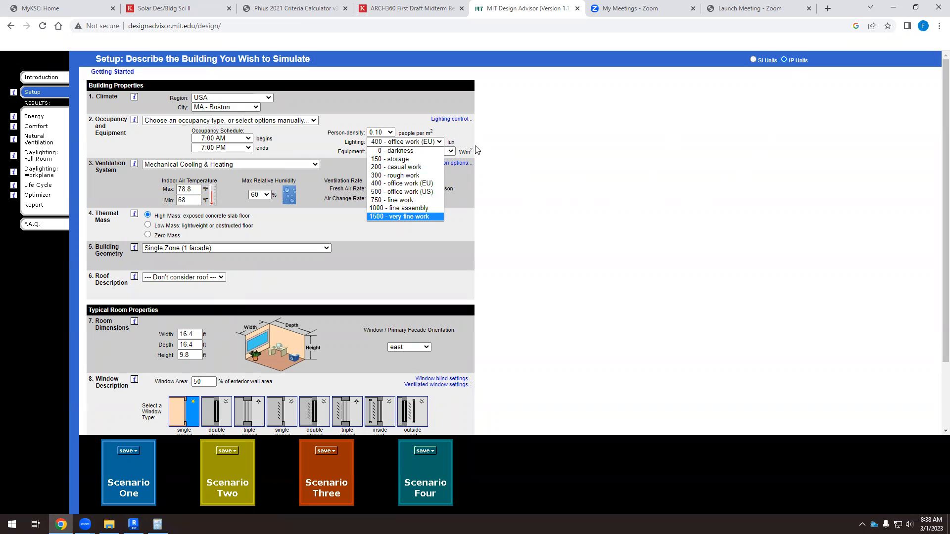
left_click(431, 135)
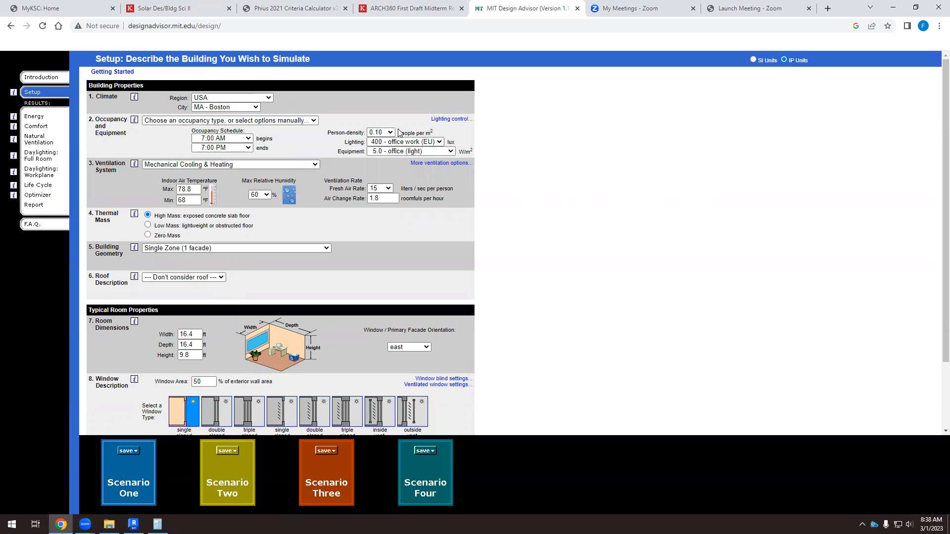
left_click_drag(399, 132, 430, 129)
left_click(372, 116)
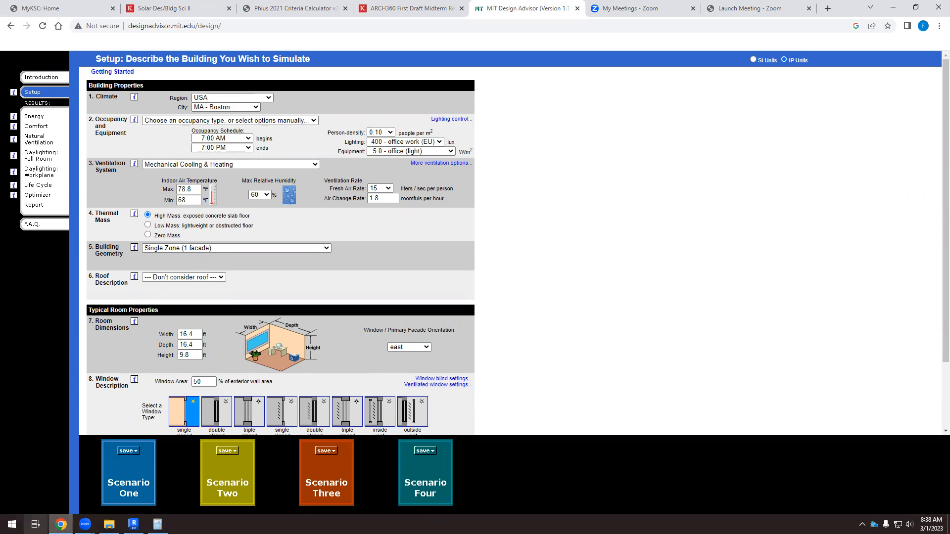
- Launch PowerPoint and create a blank presentation
left_click(12, 524)
left_click(224, 326)
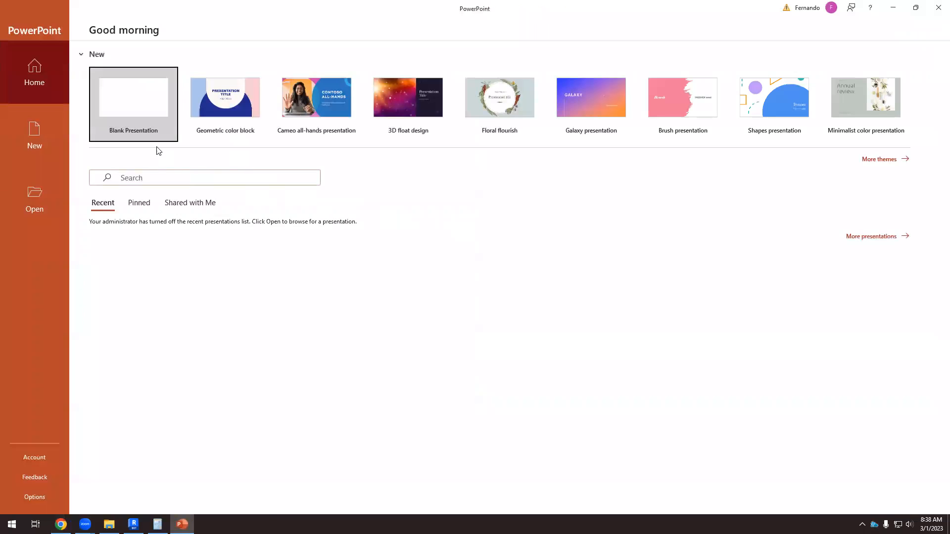
left_click(157, 148)
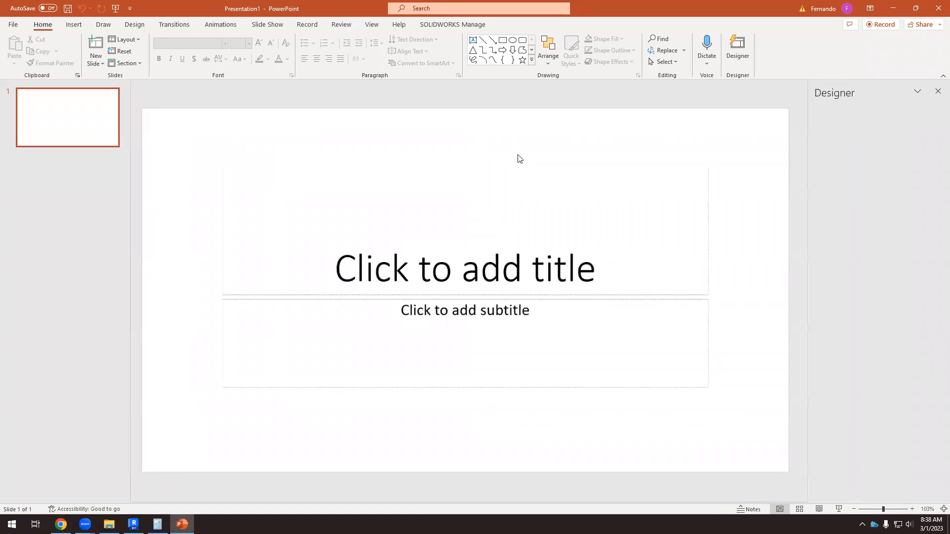
- Delete the title and subtitle placeholders from the first slide
left_click(508, 167)
left_click(509, 167)
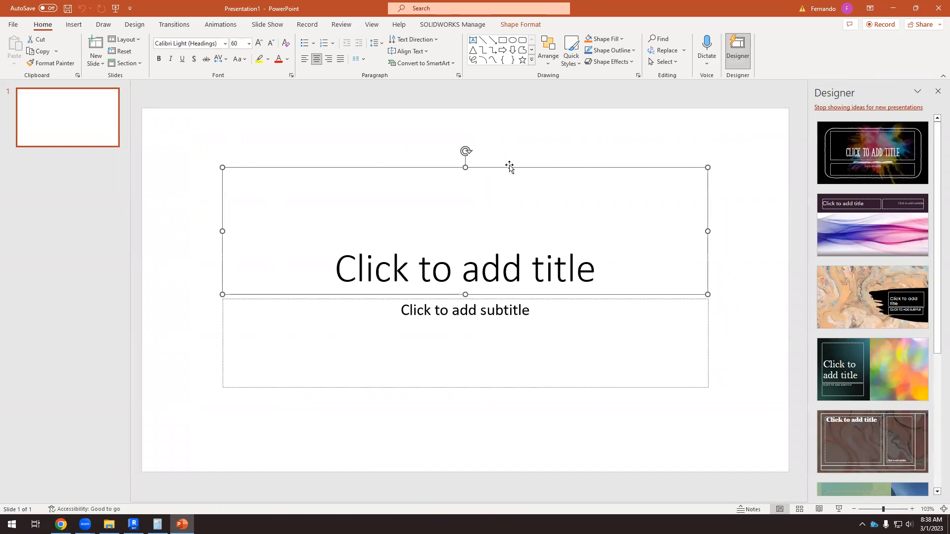
key("Delete")
left_click(448, 300)
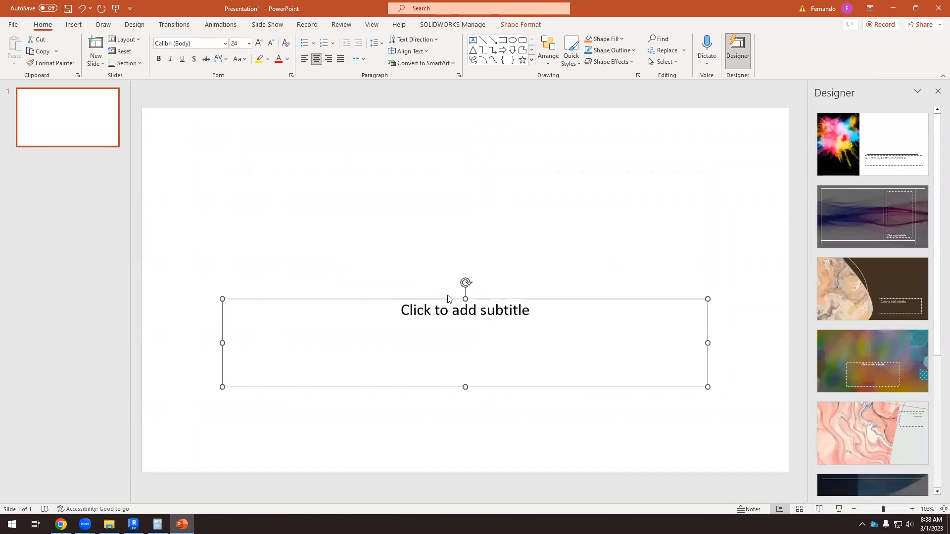
key("Delete")
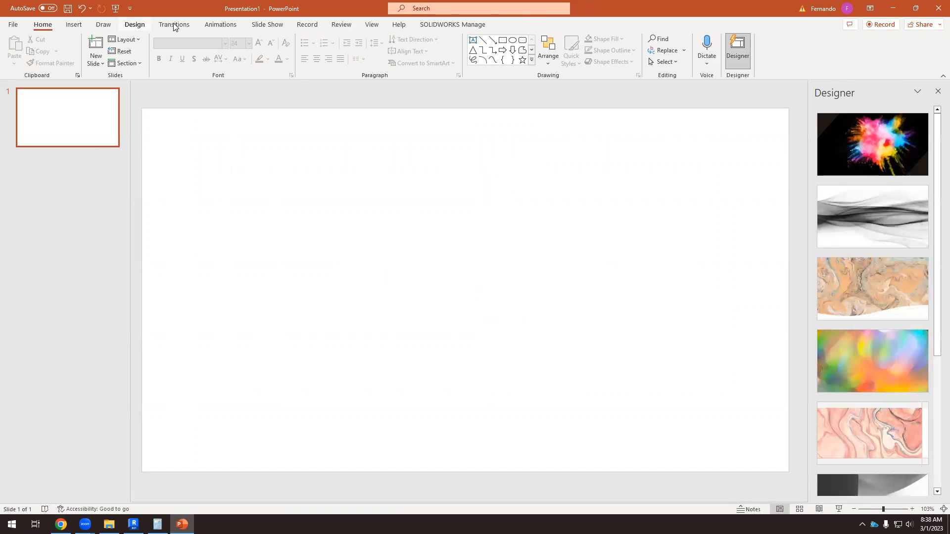
- Insert a text box near the slide's upper-left corner reading "Person density:" and start a new line below it
left_click(74, 24)
left_click(508, 51)
left_click(211, 161)
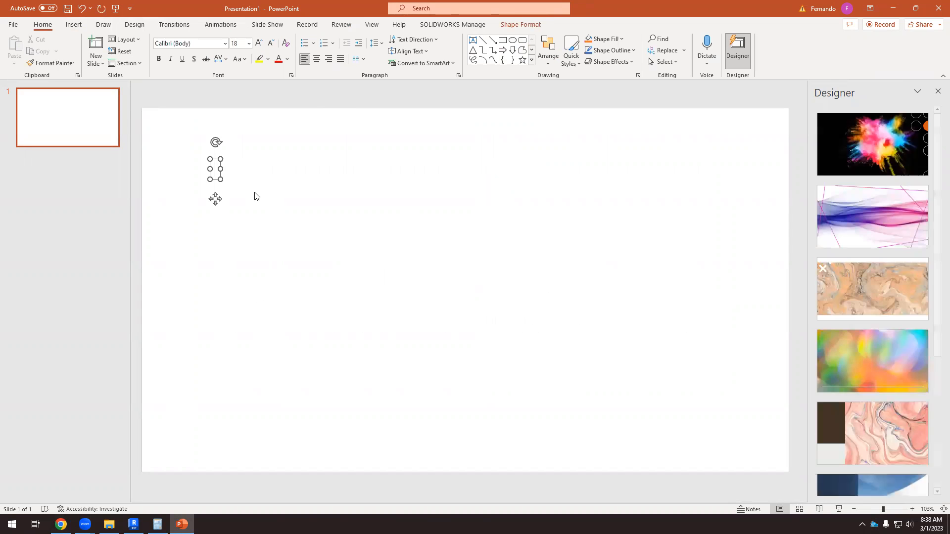
type("Person der")
type("sity")
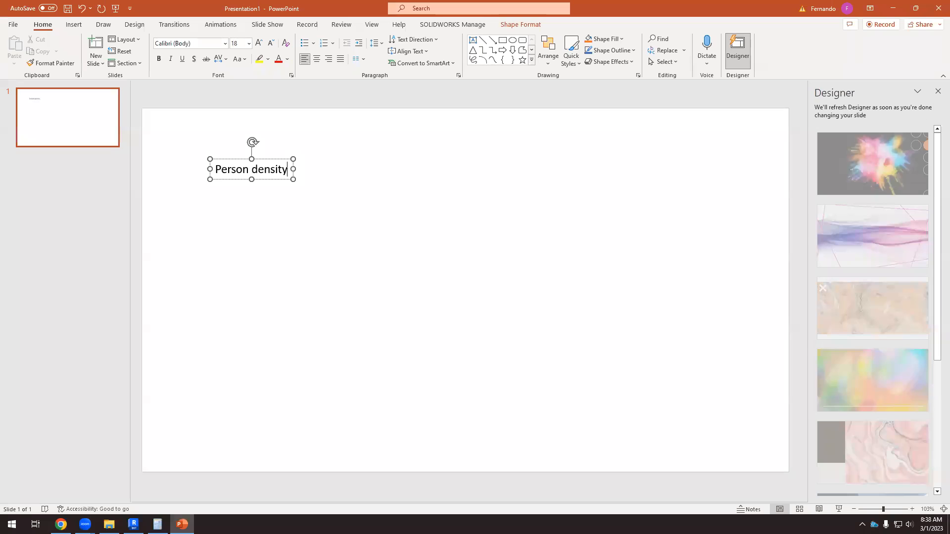
type(":")
key("Return")
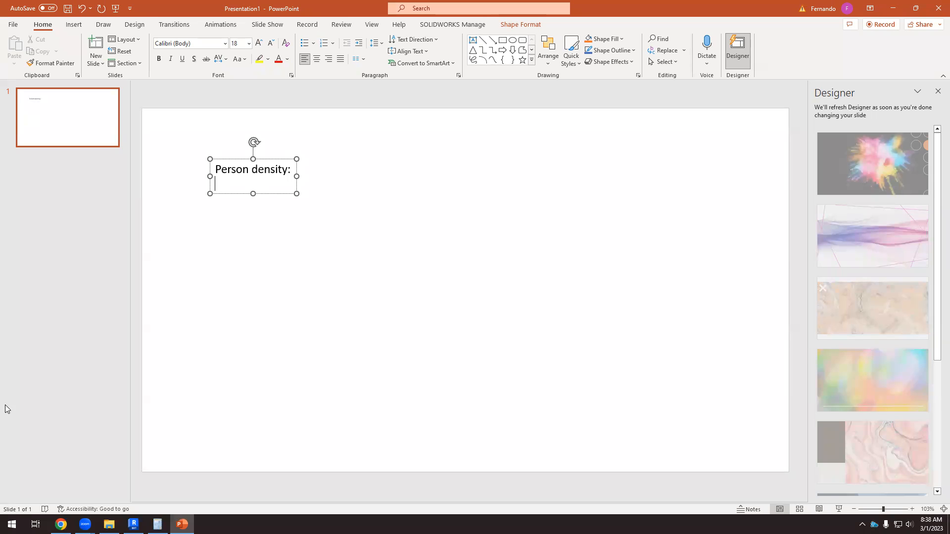
- Check the person-density setting in the MIT Design Advisor in Chrome and return to the PowerPoint slide
left_click(61, 524)
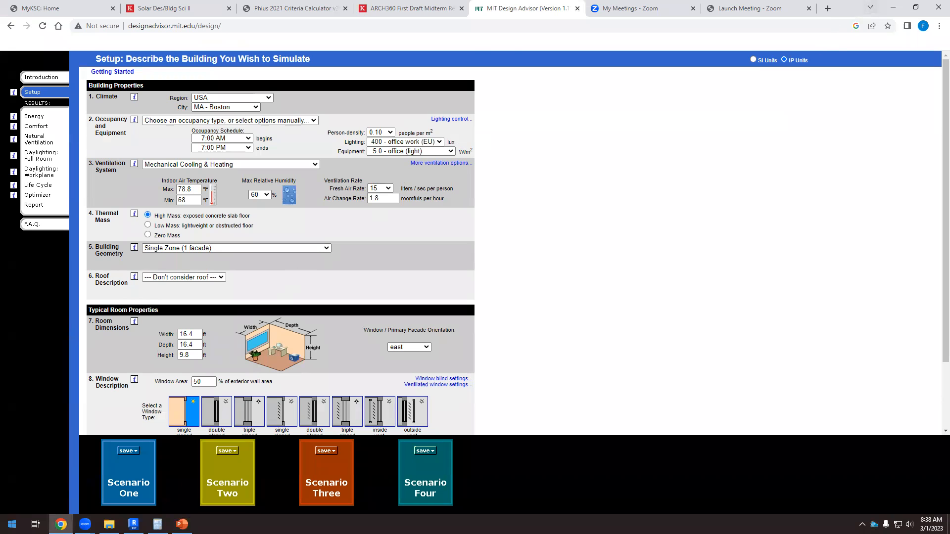
left_click(182, 523)
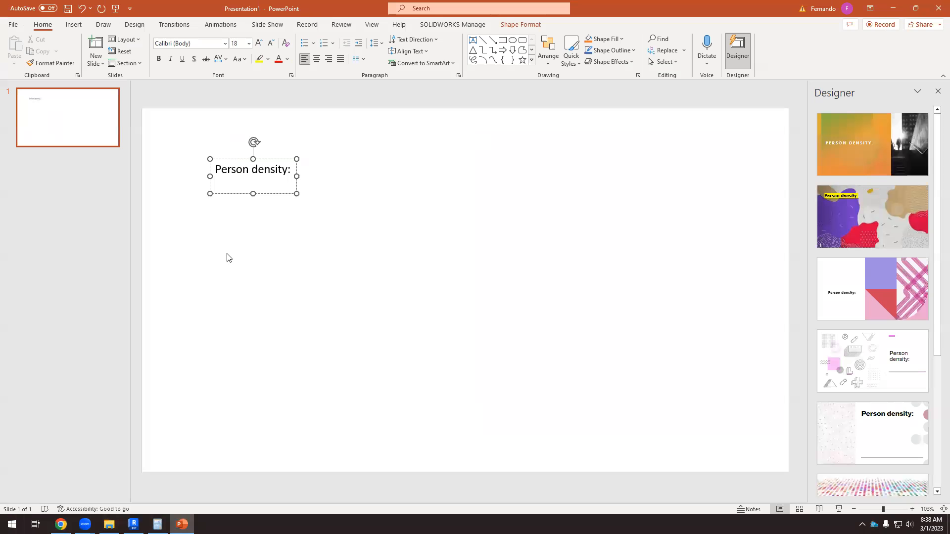
- Write "People/area = 26 / 600 =" on the second line of the person-density text box
type("Peopl")
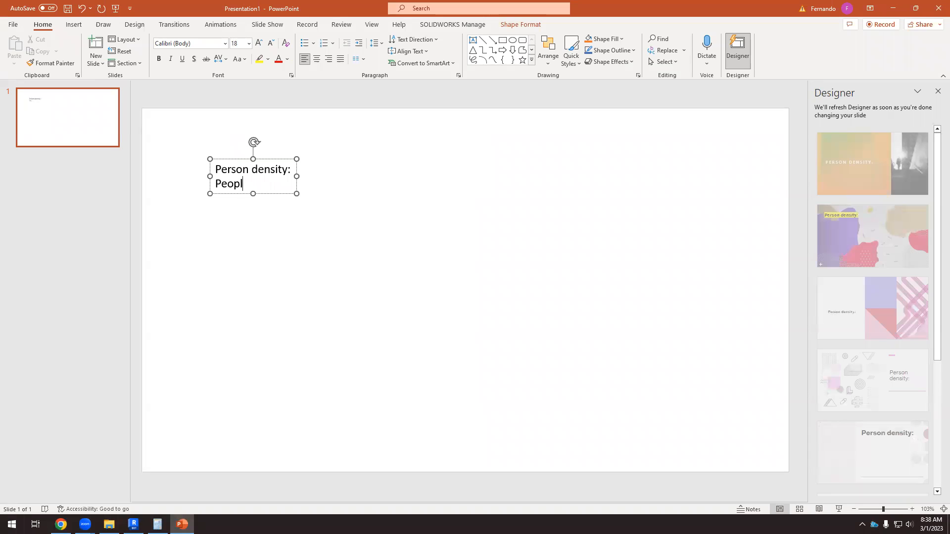
type("e/area = 26")
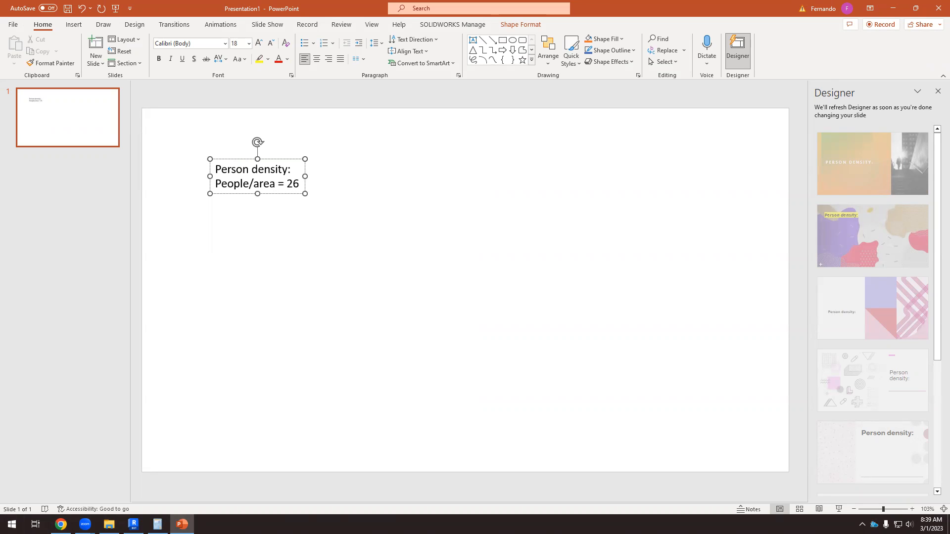
type(" /")
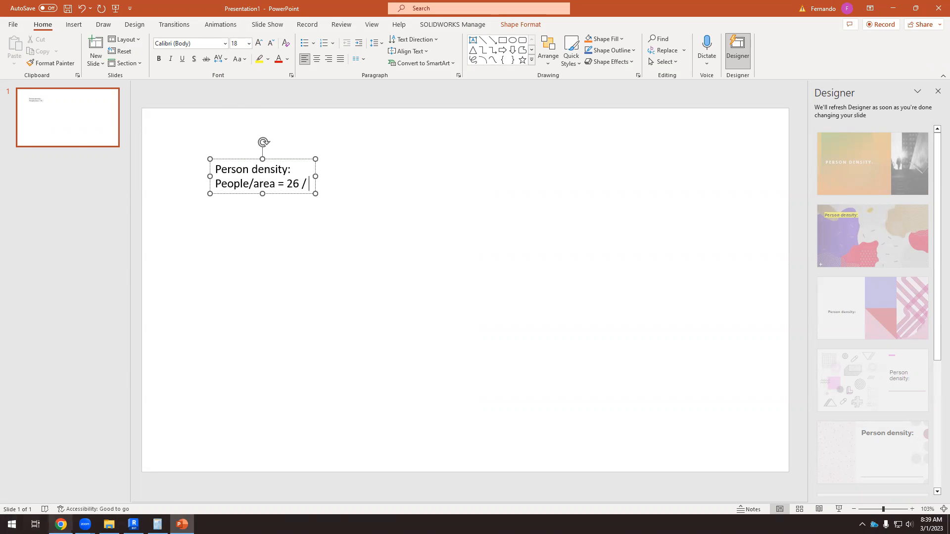
left_click(61, 523)
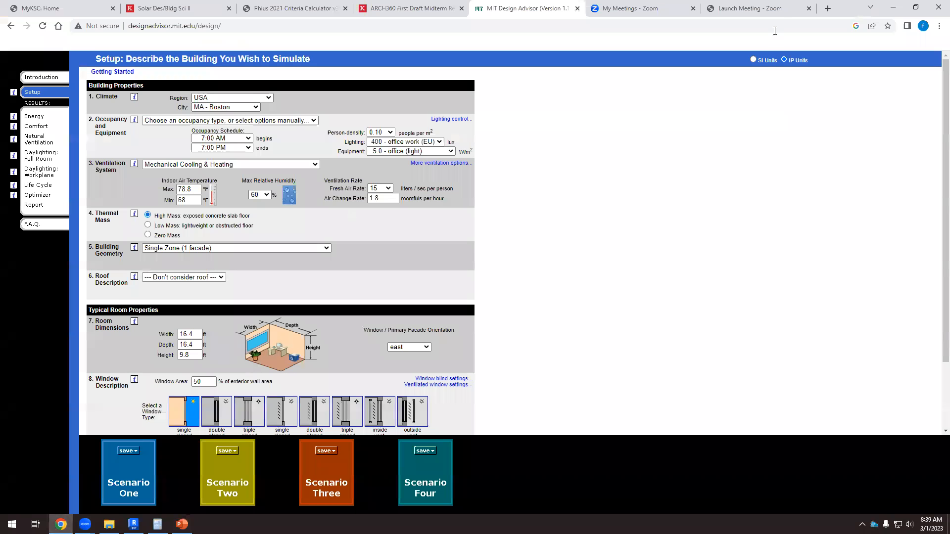
left_click(892, 7)
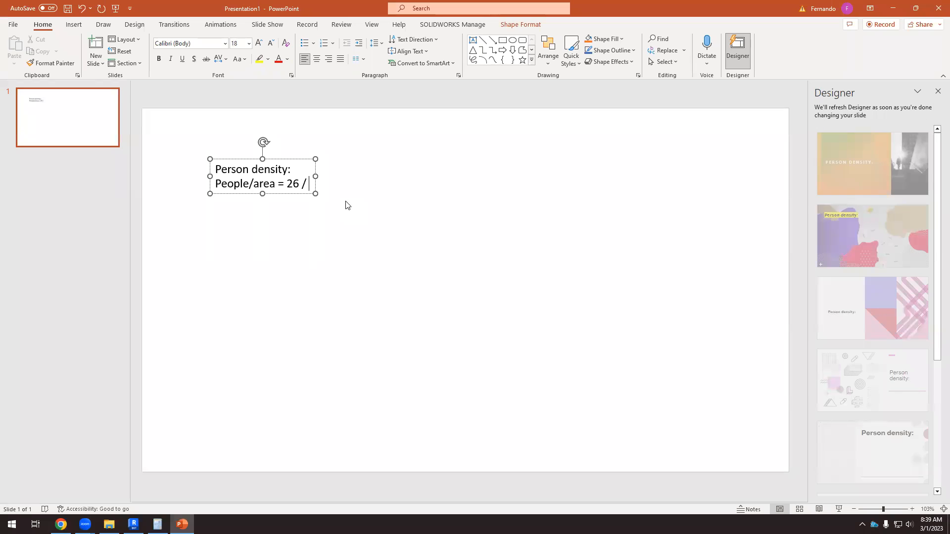
type("00")
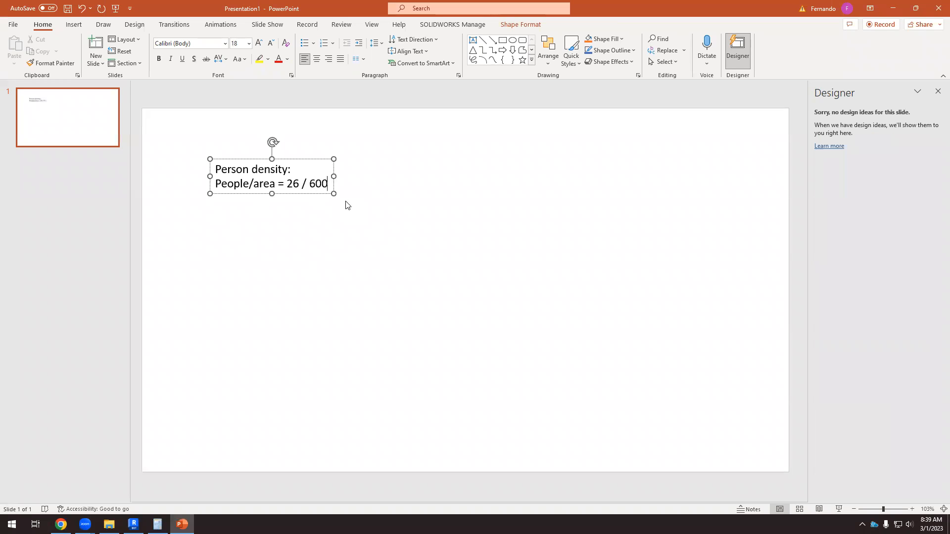
type(" =")
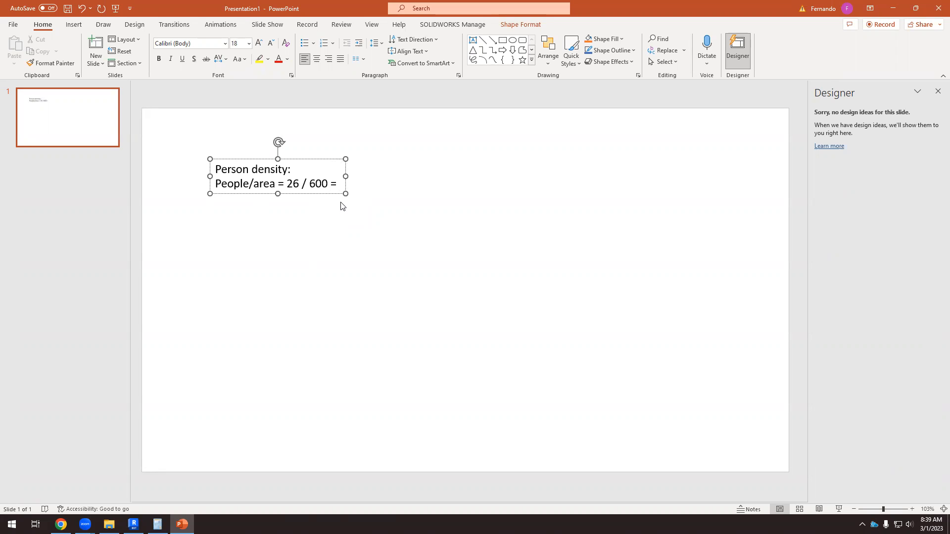
- Switch to Calculator and divide 26 by 600
left_click(157, 524)
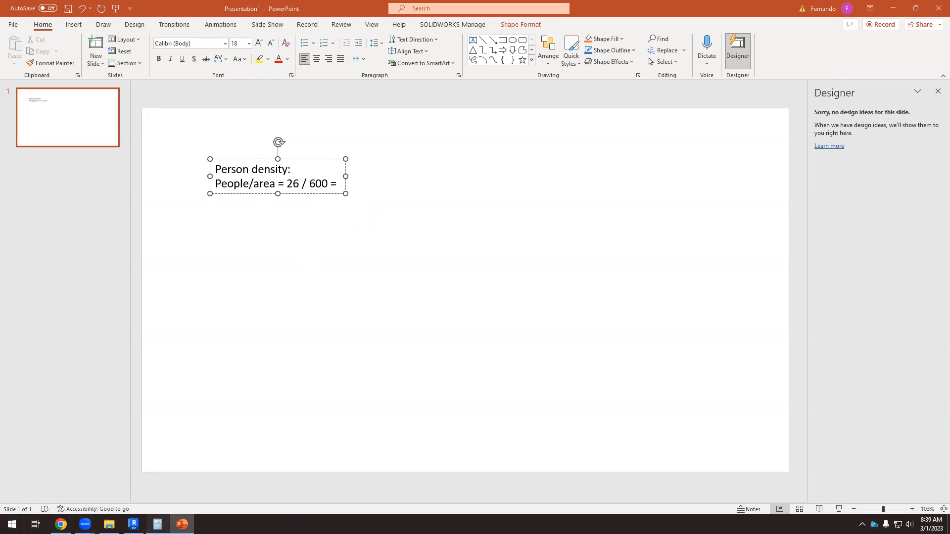
type("26/6")
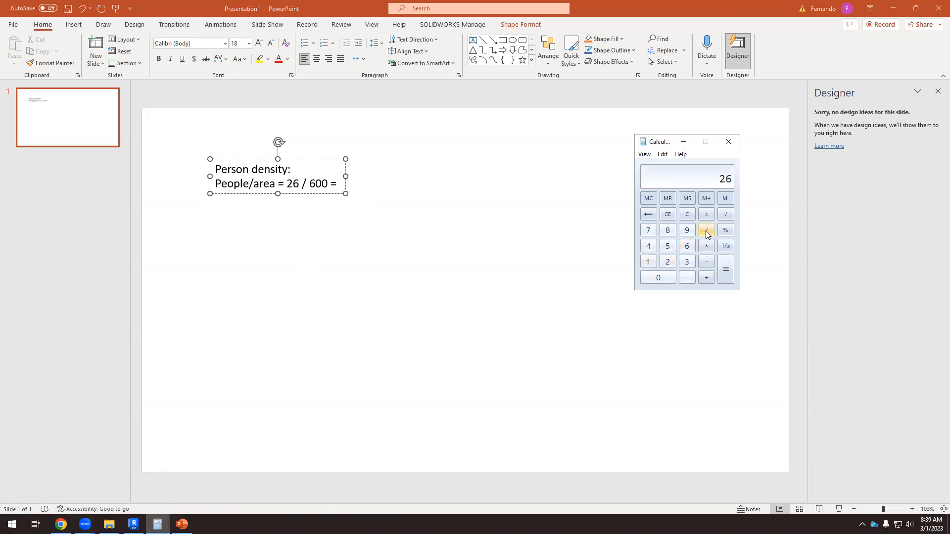
left_click(664, 276)
left_click(664, 276)
left_click(725, 269)
- Complete the People/area line on the slide with "0.04 people/ ft2" and start a new line below it
left_click(344, 185)
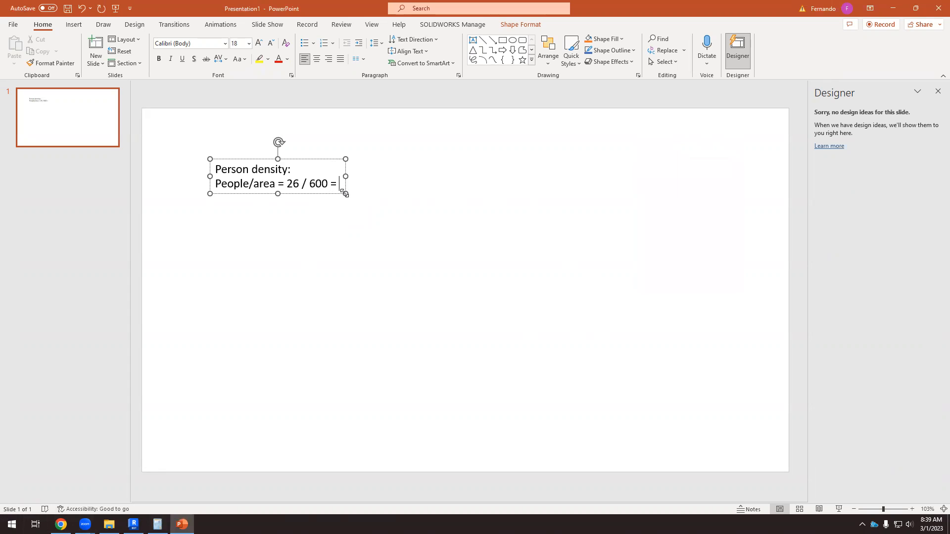
type("0.0")
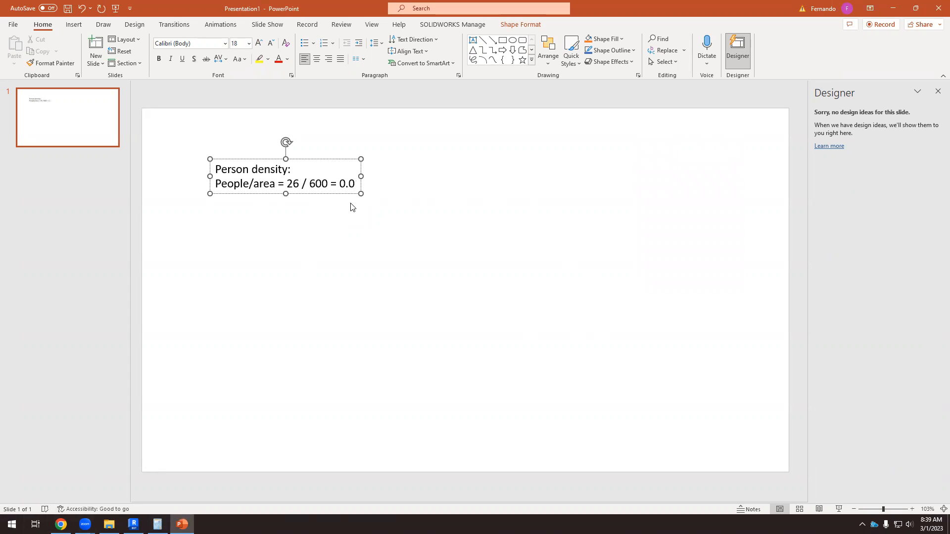
type("4 pe")
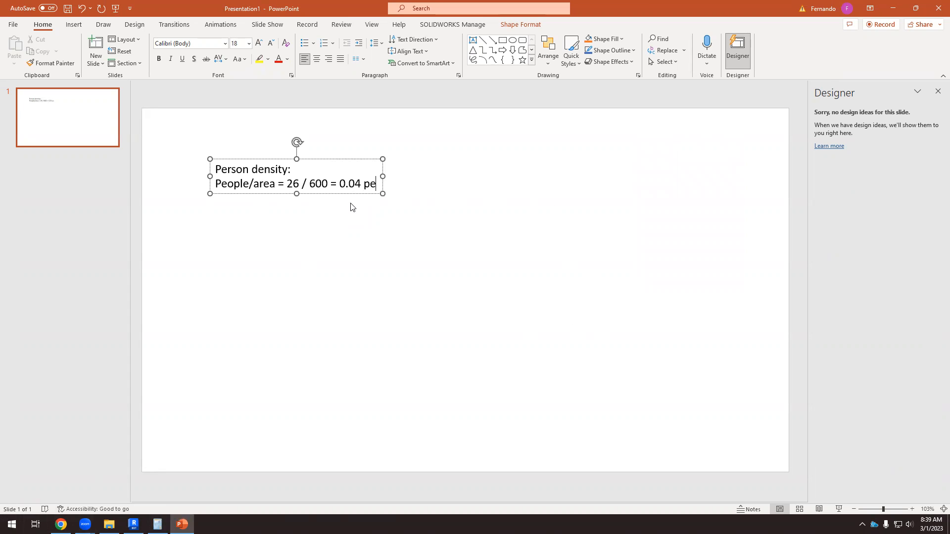
type("ople/ ft")
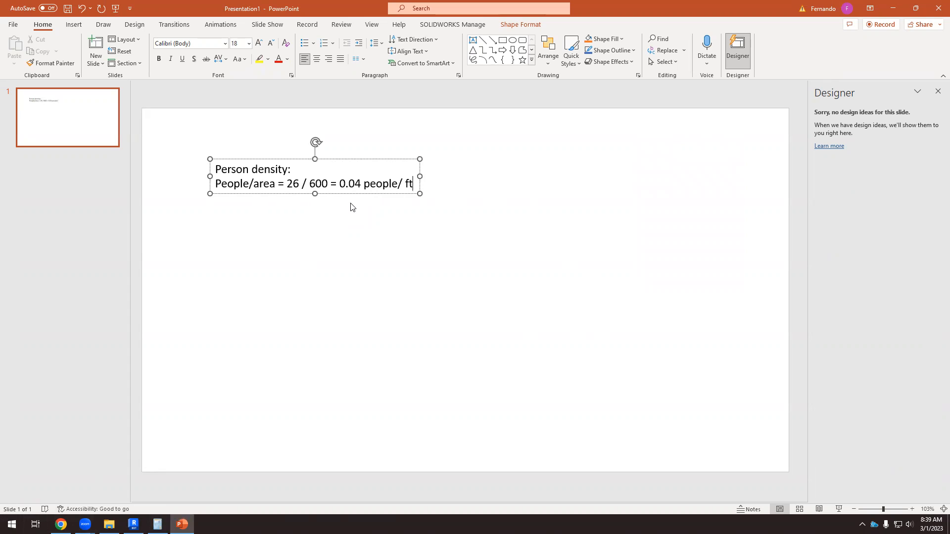
type("2")
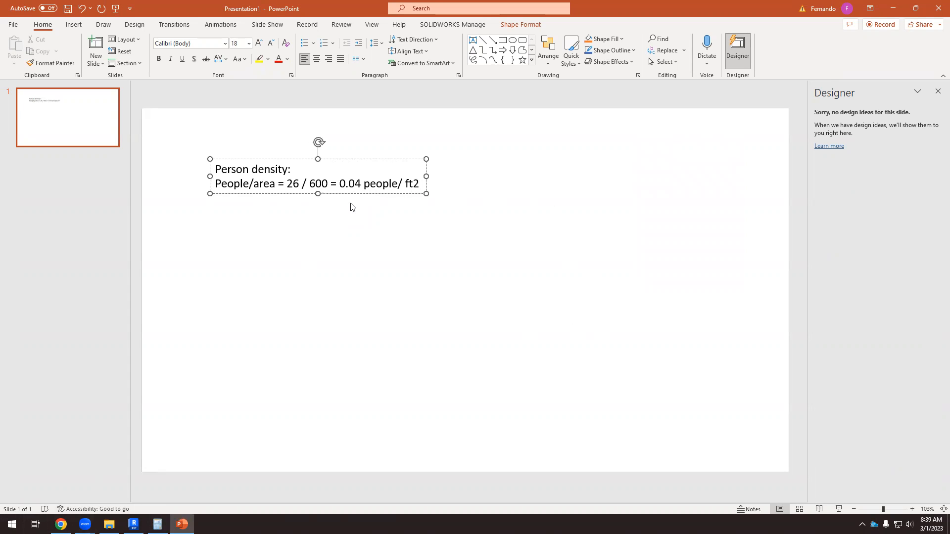
key("Return")
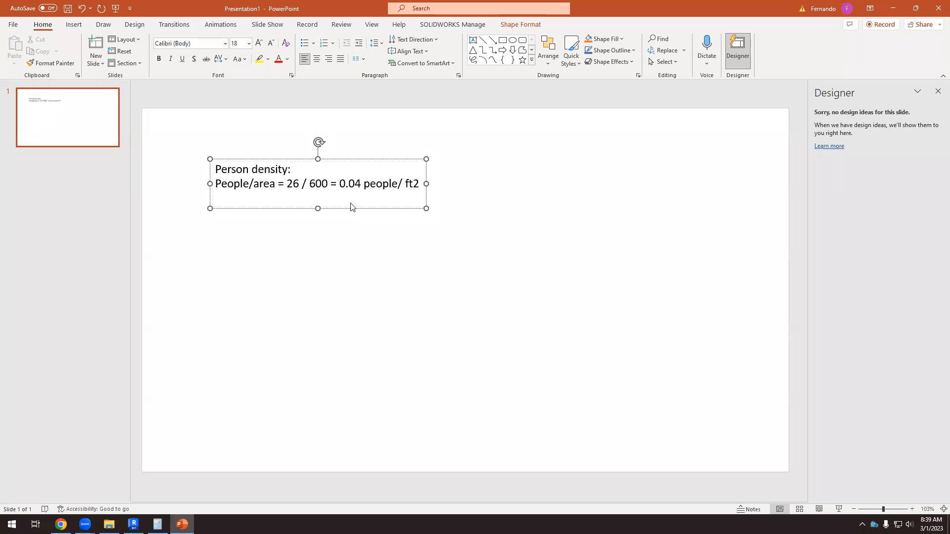
- Search Google in a new Chrome tab for "ft2 to m2" and convert 600 square feet to square meters
left_click(61, 524)
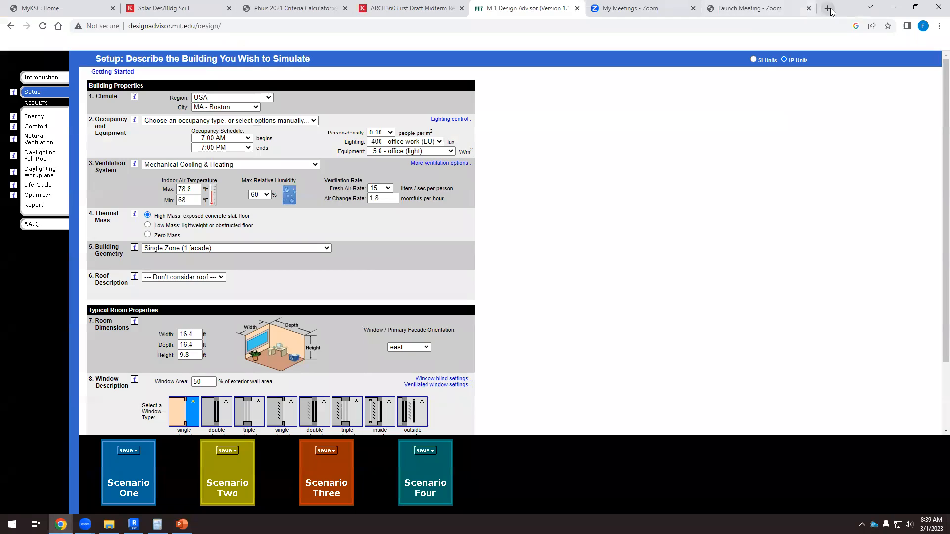
left_click(829, 9)
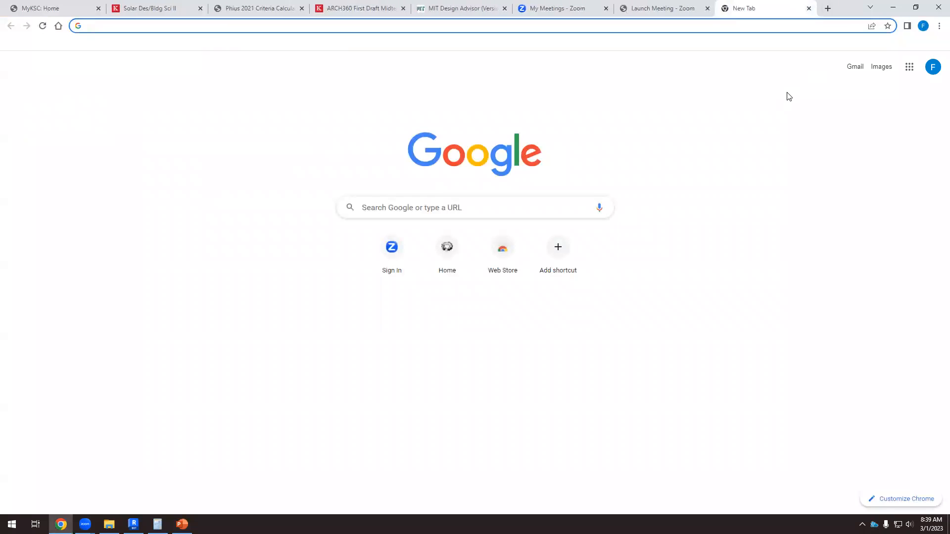
type("ft2 to m2")
key("Return")
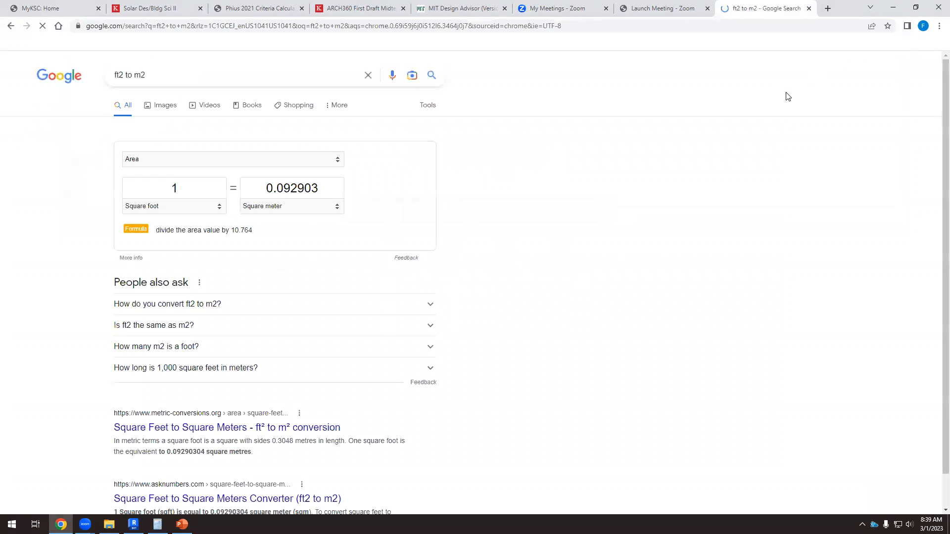
left_click(174, 188)
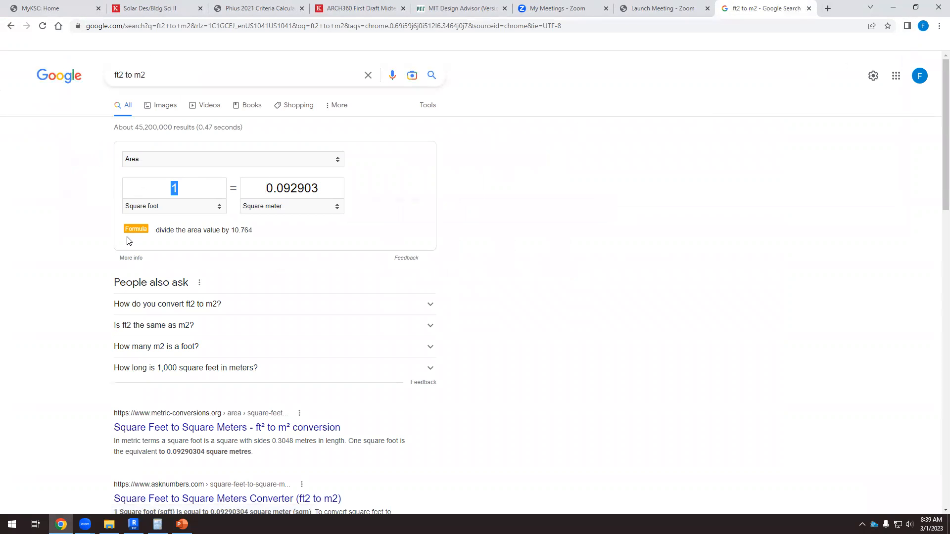
type("600")
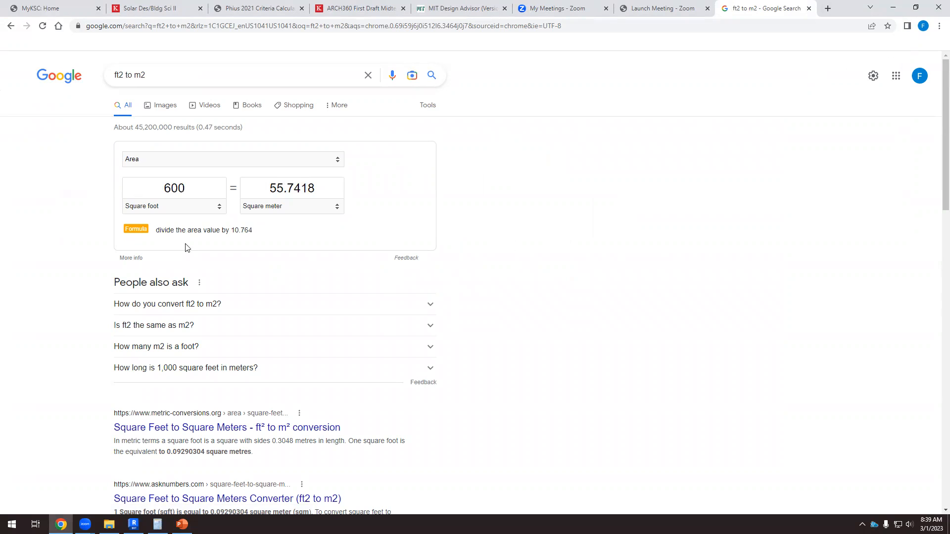
left_click_drag(271, 188, 308, 232)
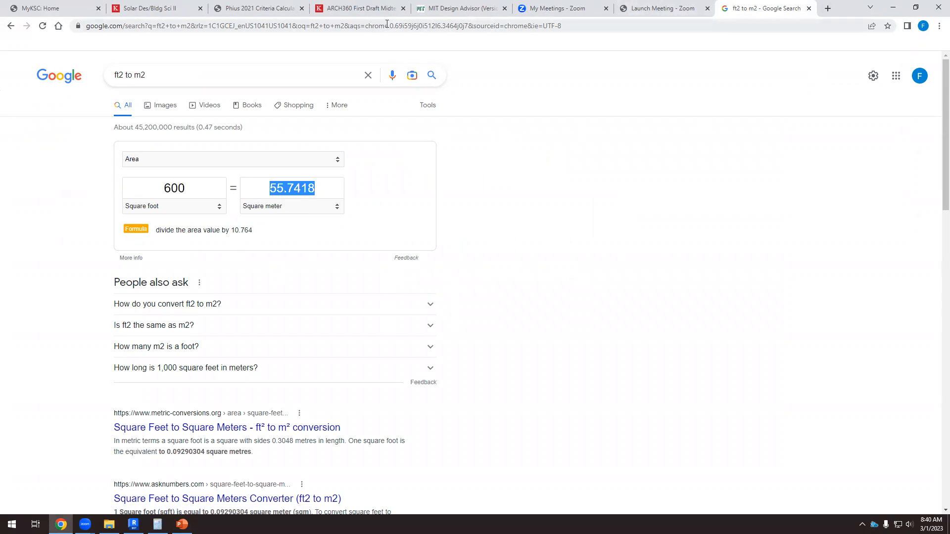
- Switch to PowerPoint and write "26/56m2 =" on the third line, rechecking the converted area in Chrome
left_click(182, 524)
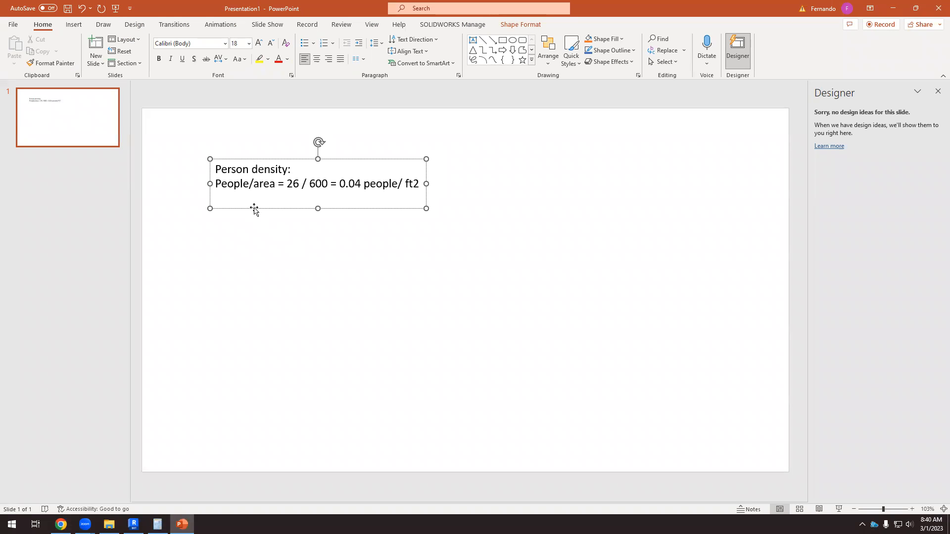
type("26/")
left_click(158, 523)
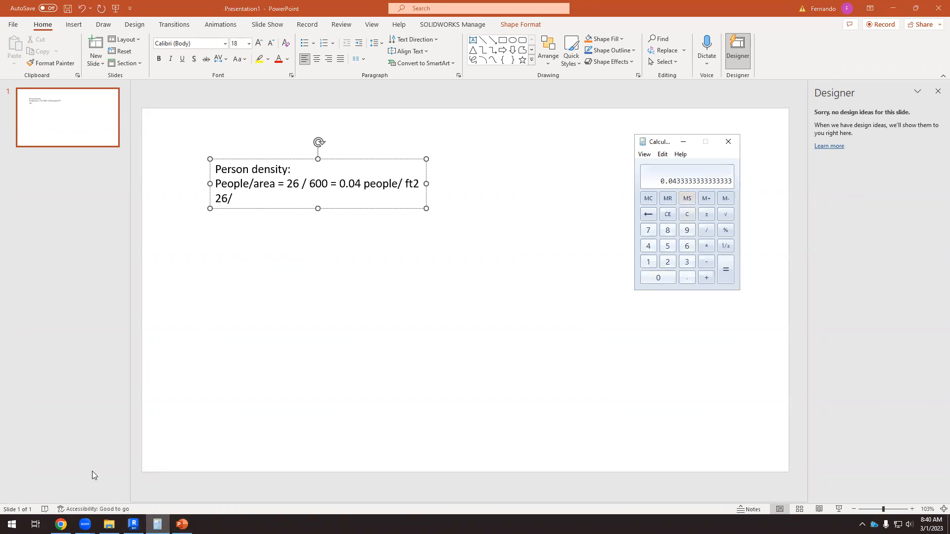
left_click(60, 524)
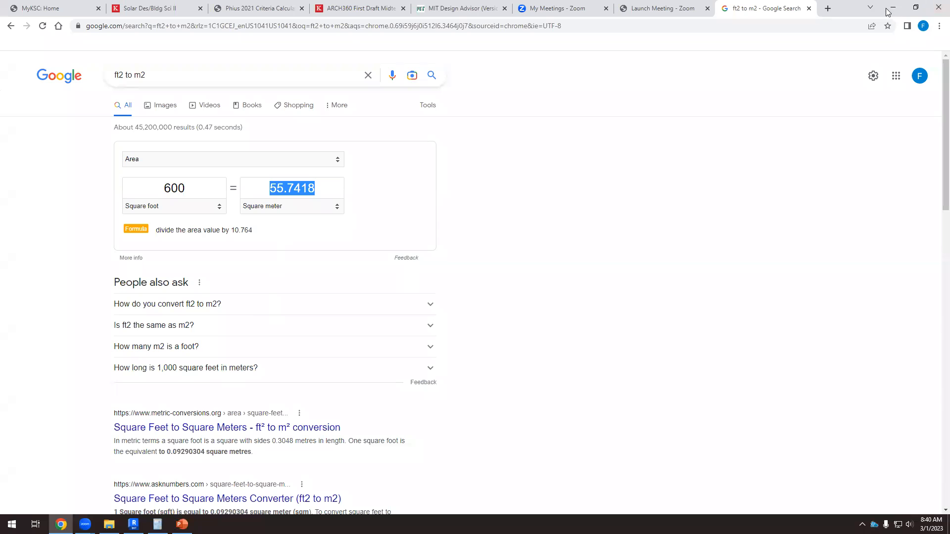
left_click(182, 524)
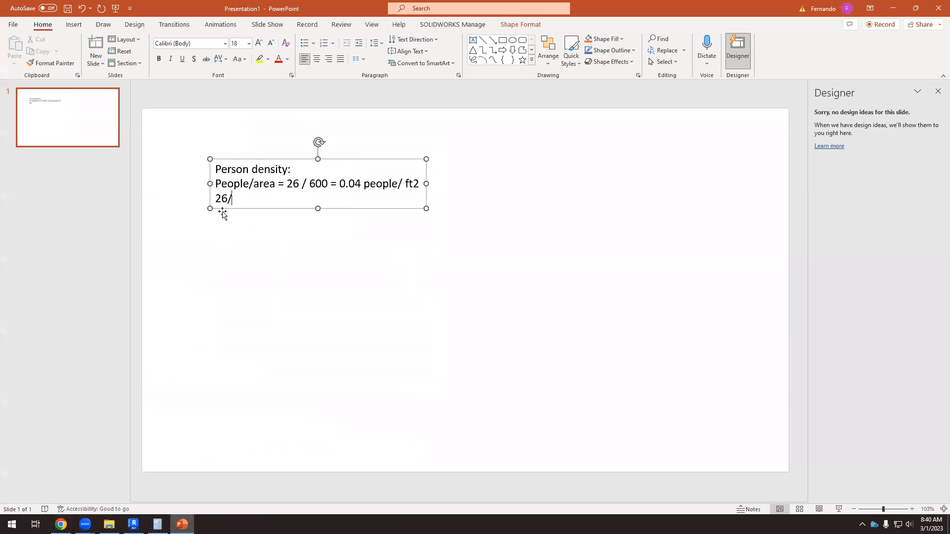
type("56m2 =")
- Divide 26 by 56 in Calculator
left_click(157, 524)
left_click(667, 262)
left_click(687, 246)
left_click(706, 230)
left_click(667, 246)
left_click(686, 245)
left_click(724, 269)
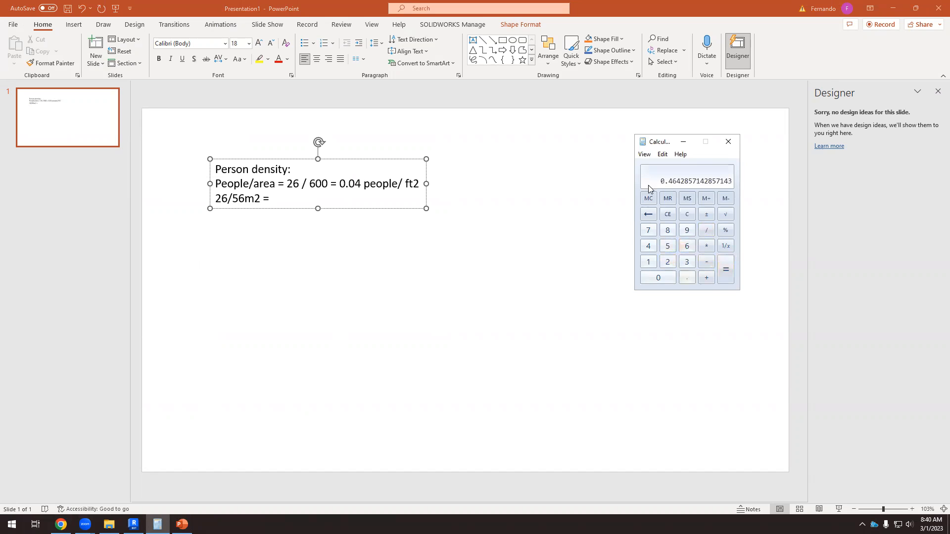
- Complete the slide's third line with "0.46 people/m2" and select the 0.46 value
left_click(289, 199)
type("0.46")
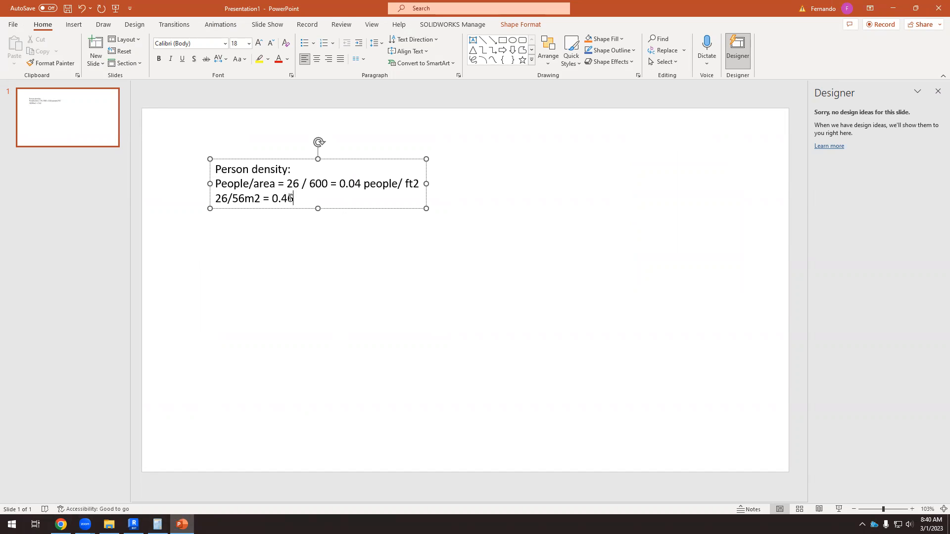
type(" people/m2")
left_click_drag(274, 198, 294, 198)
- Set the person-density to 0.50 people per m2 in the MIT Design Advisor setup in Chrome and check it against the slide's calculation
left_click(61, 523)
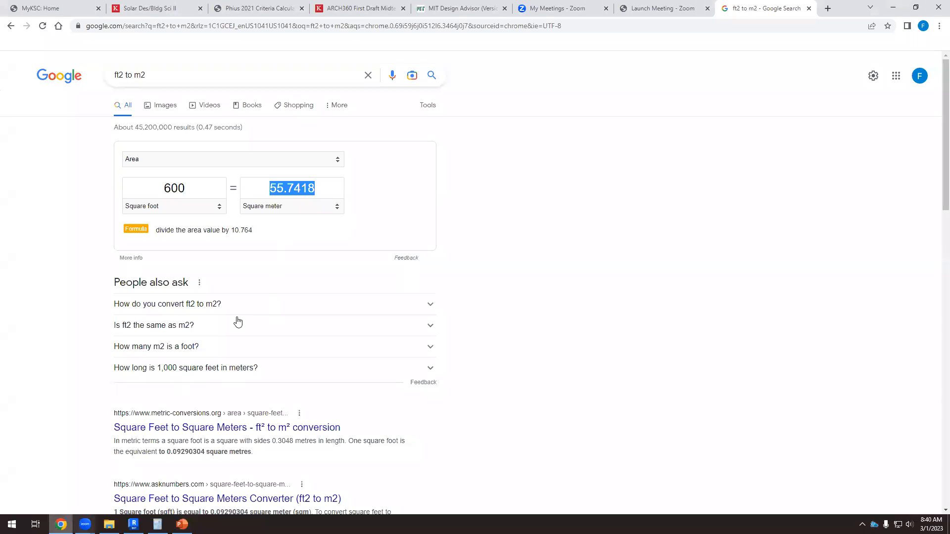
left_click(463, 8)
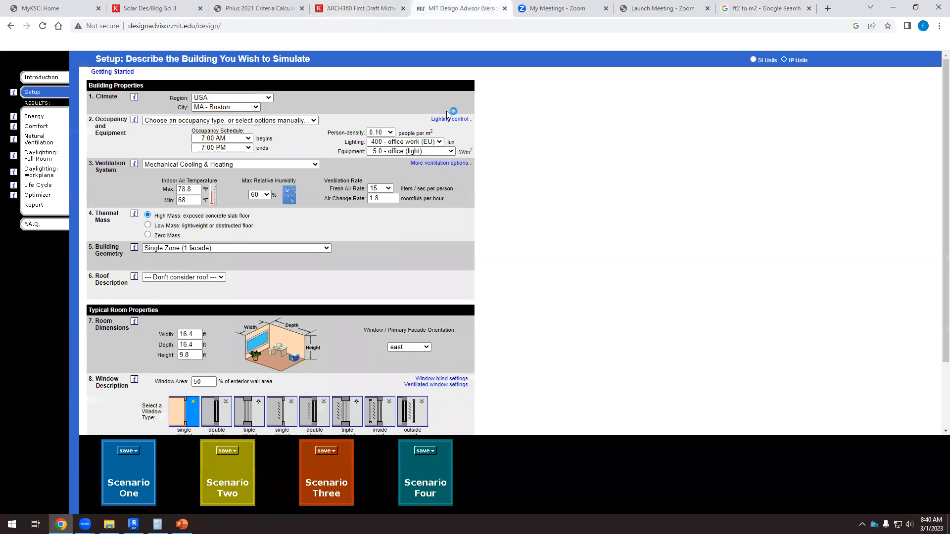
left_click(381, 132)
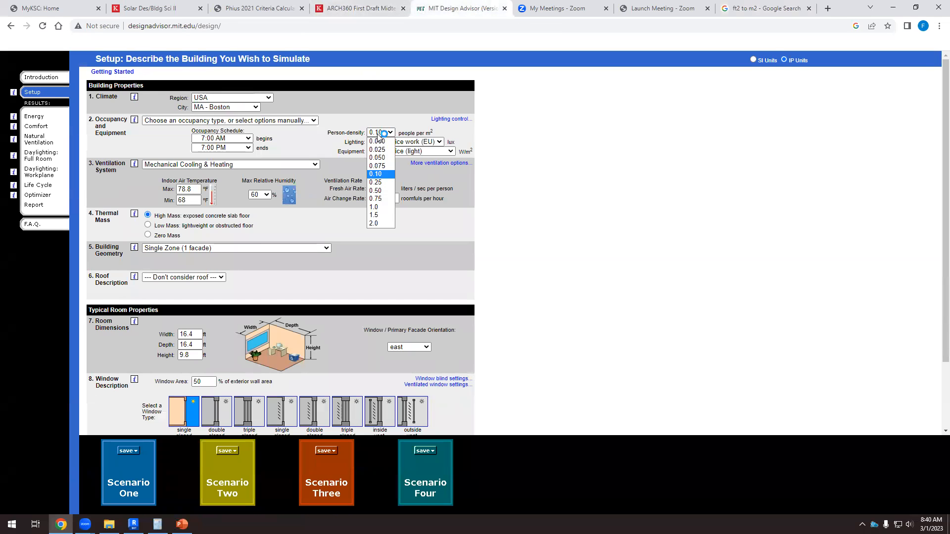
left_click(377, 190)
left_click(182, 524)
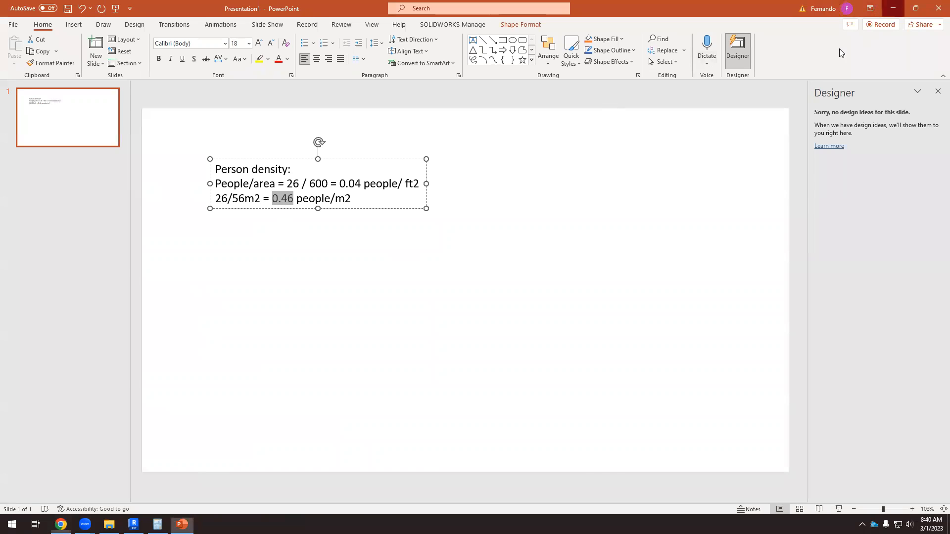
left_click(893, 8)
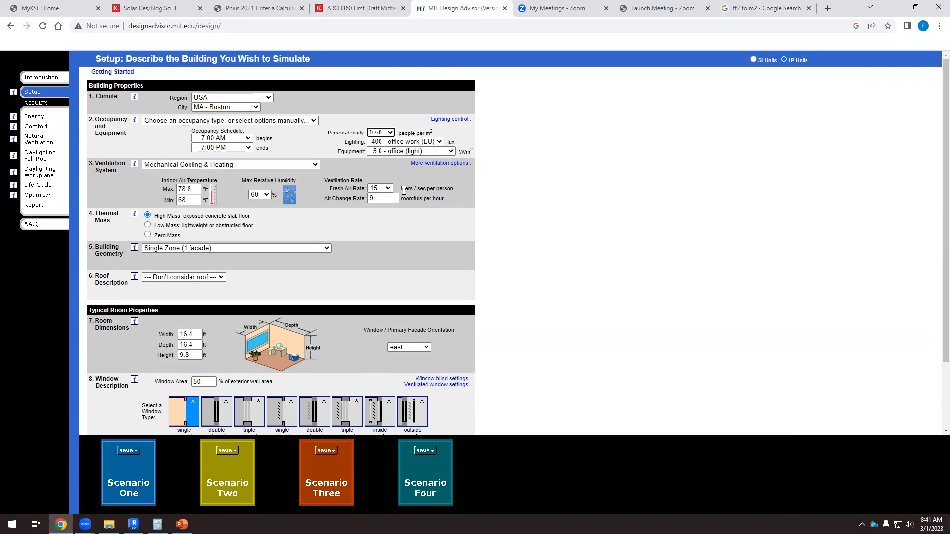
- Switch to Revit, accept the occupancy schedule settings, and examine the lighting load density and heat gain values of the <Building> space type
left_click(133, 524)
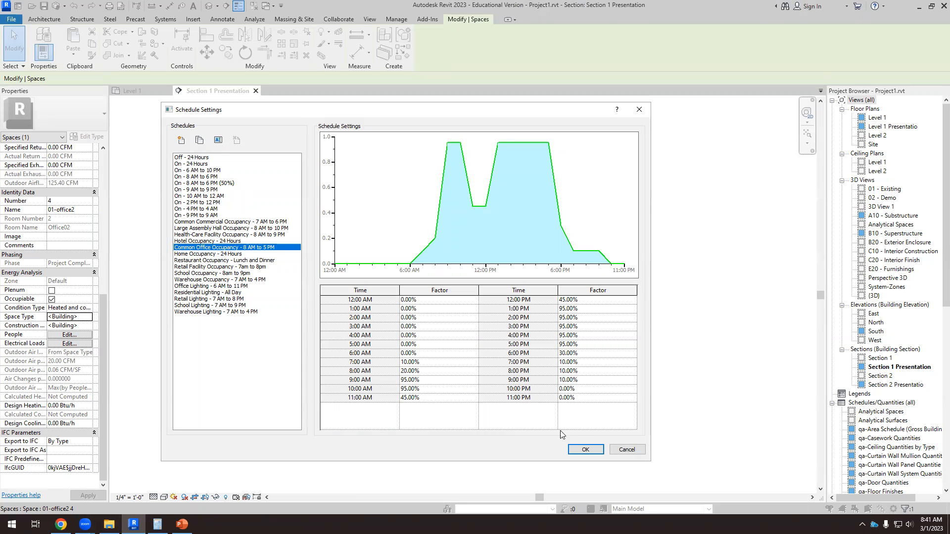
left_click(585, 449)
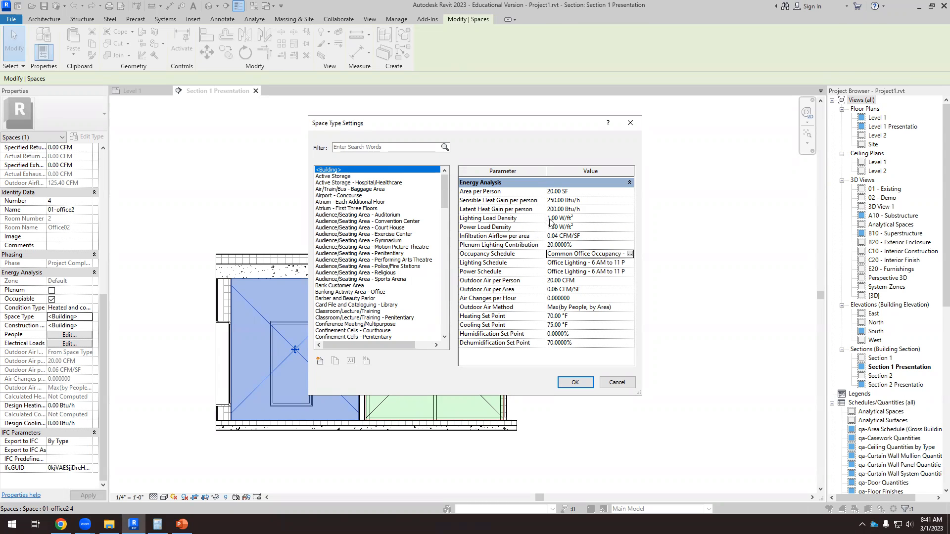
left_click(578, 219)
key("Up")
key("Up")
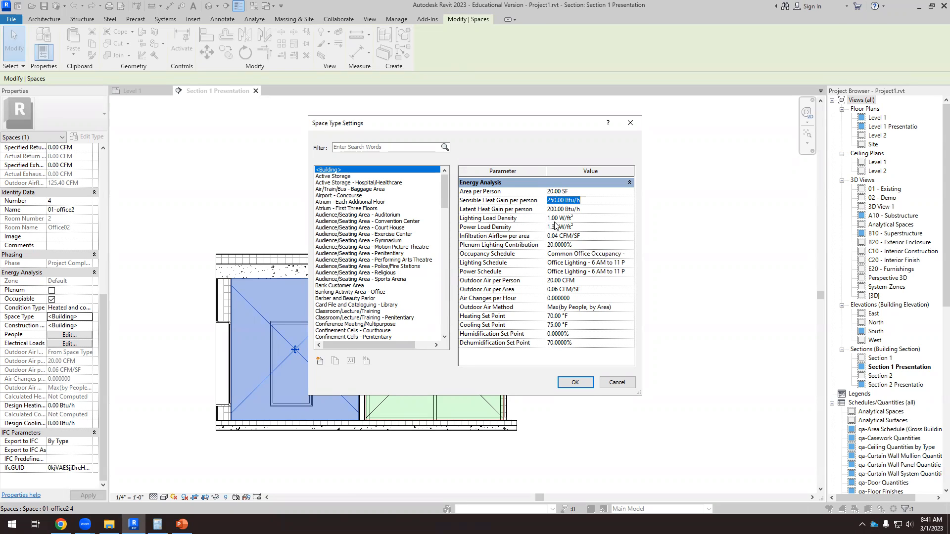
- Check the <Building> lighting load density in Revit and review the available lighting levels in the MIT Design Advisor setup in Chrome
left_click(578, 219)
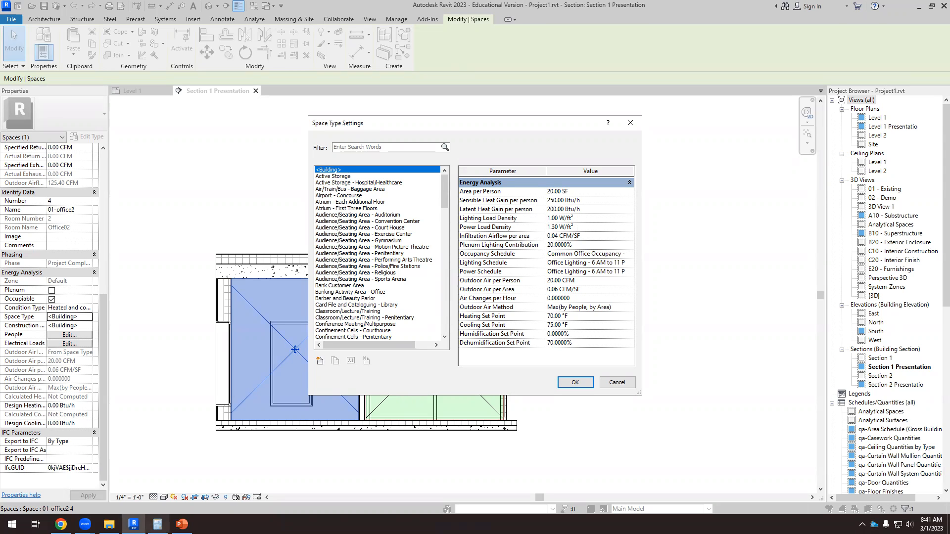
left_click(182, 524)
left_click(358, 237)
left_click(61, 524)
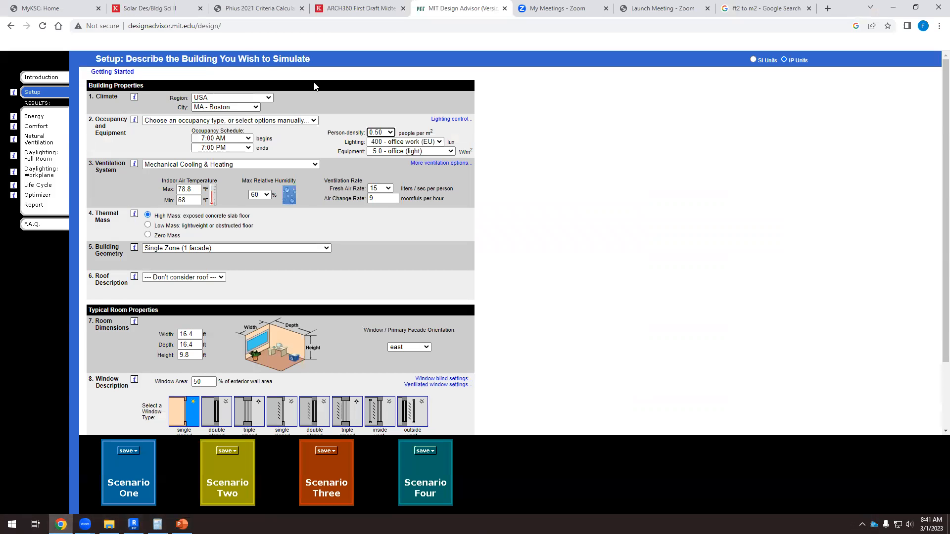
left_click(662, 8)
left_click(438, 9)
left_click(439, 143)
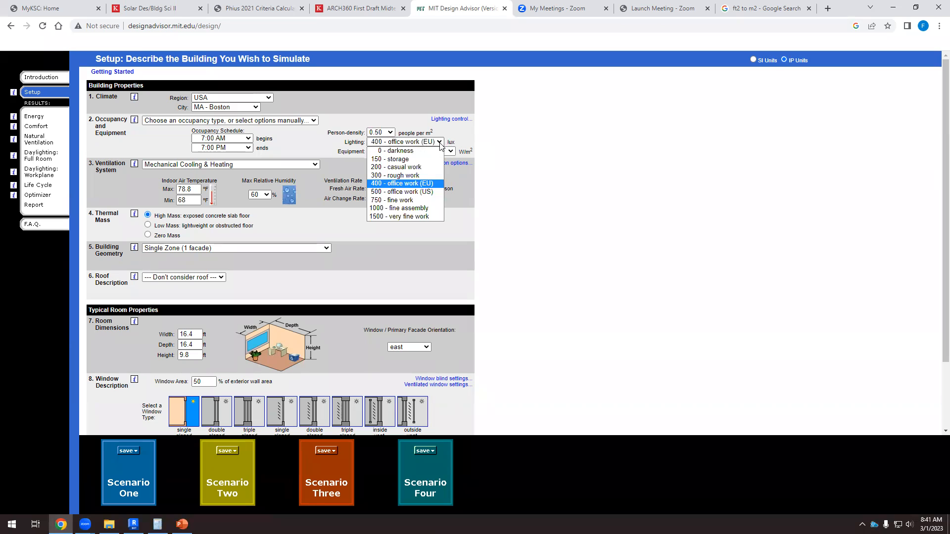
left_click(439, 143)
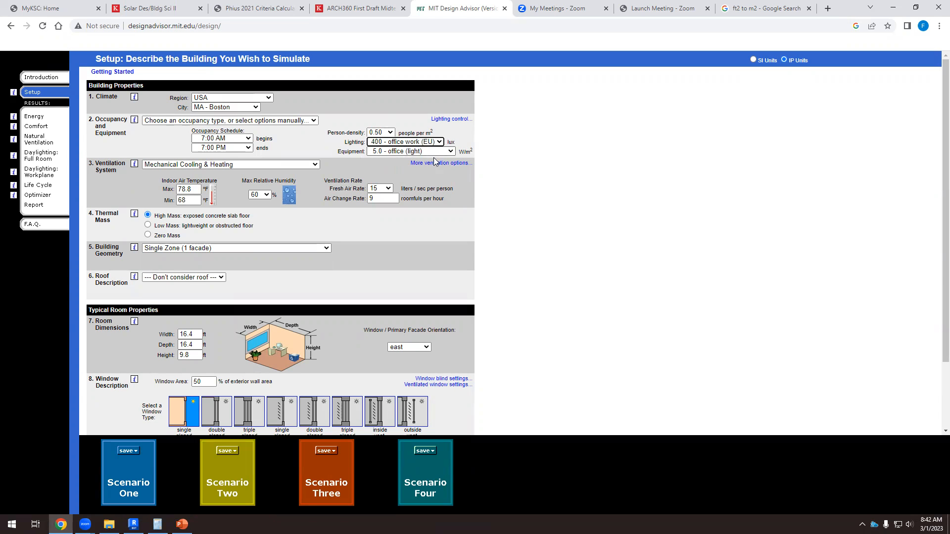
- Review the equipment load options, keep 5.0 - office (light), and check the power load density in Revit before returning to Chrome
left_click(451, 151)
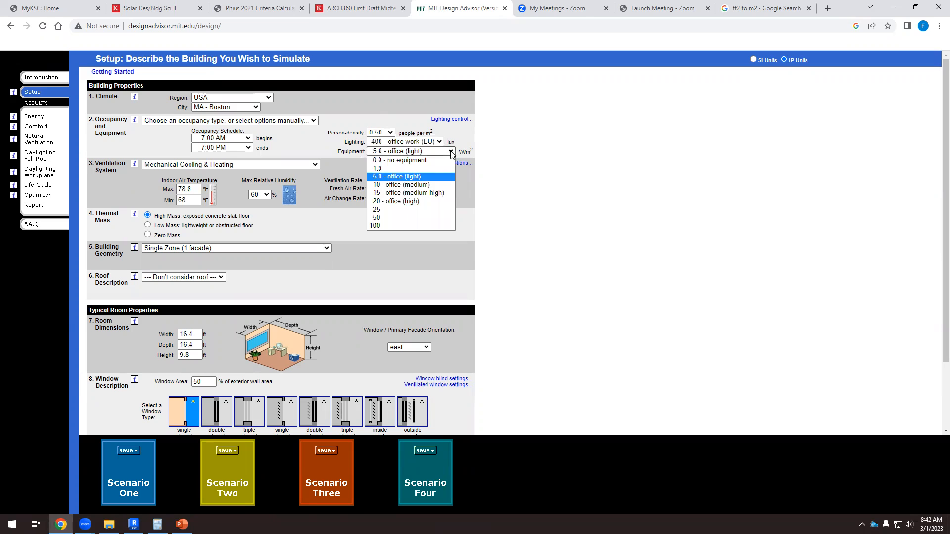
left_click(408, 177)
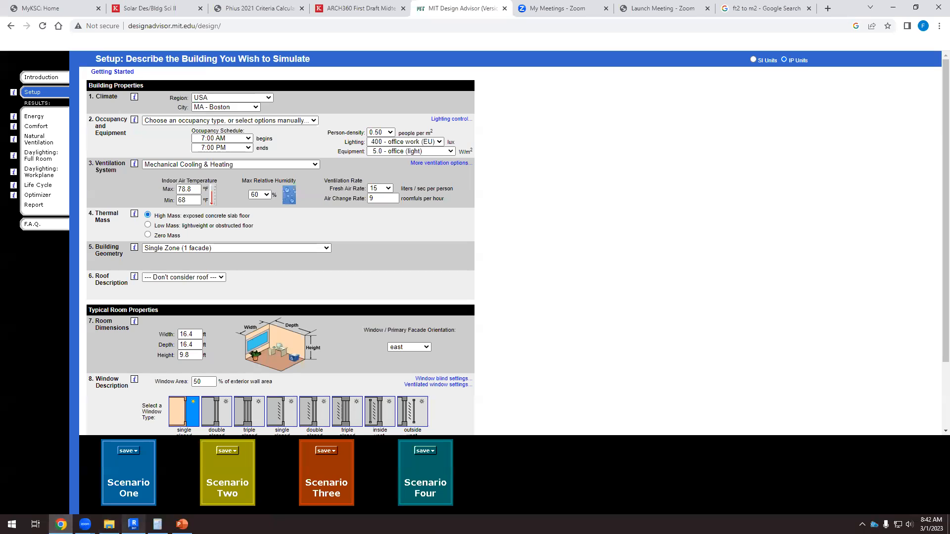
left_click(133, 524)
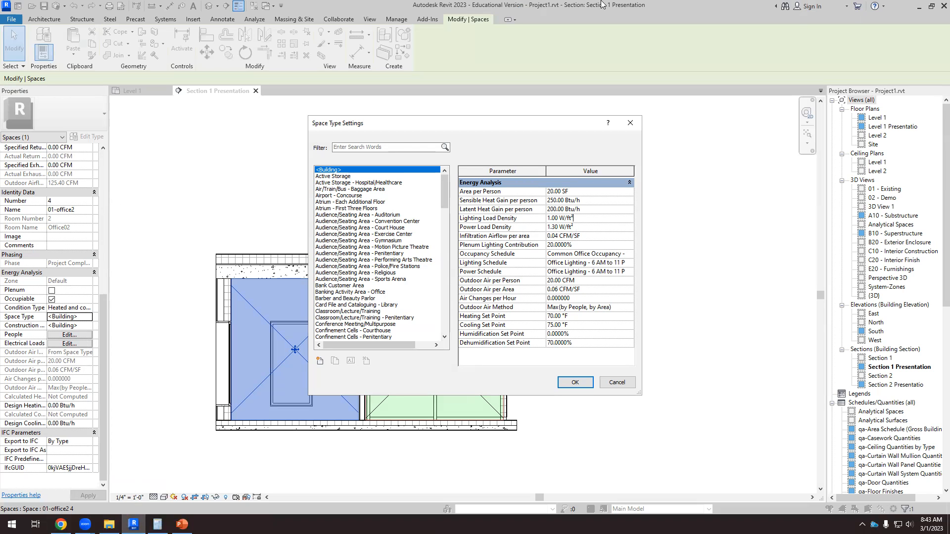
left_click(60, 524)
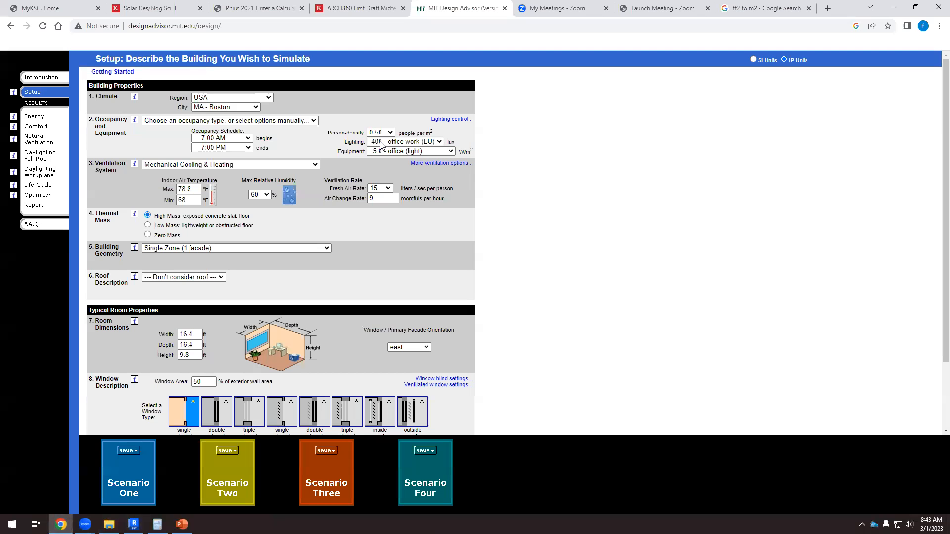
- Look up "w/ft2 to w/m2" in the browser tab that holds the ft2 to m2 search
left_click(739, 15)
type("w")
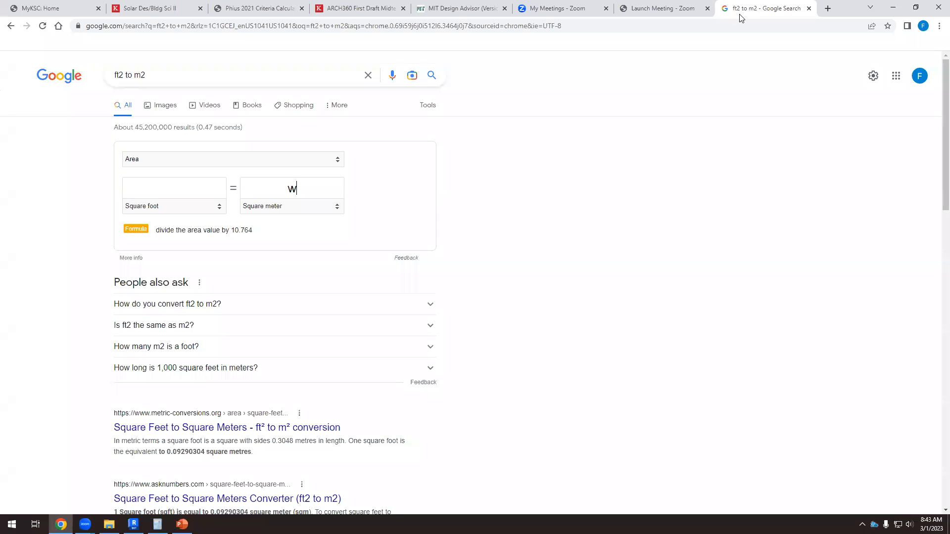
type("/ft2 to w/m2")
key("ctrl+a")
key("ctrl+c")
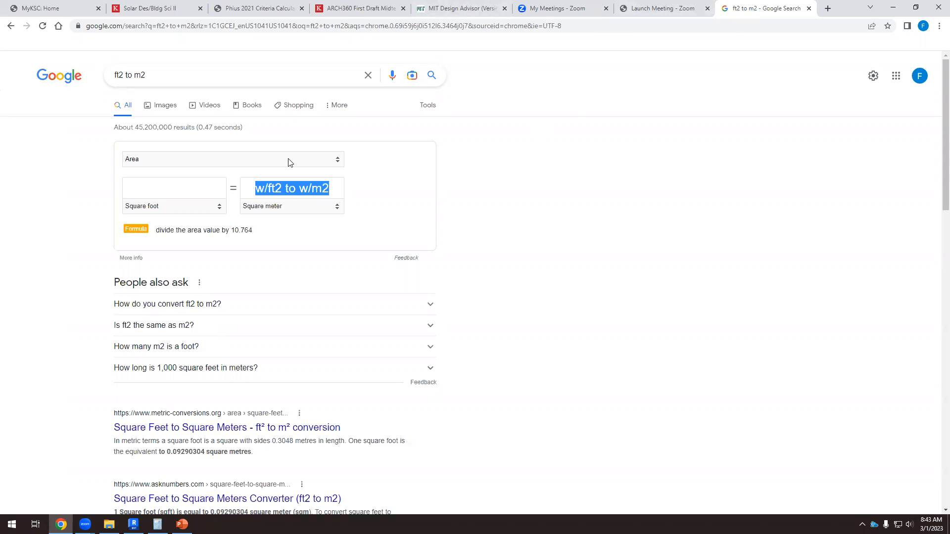
key("BackSpace")
left_click(271, 26)
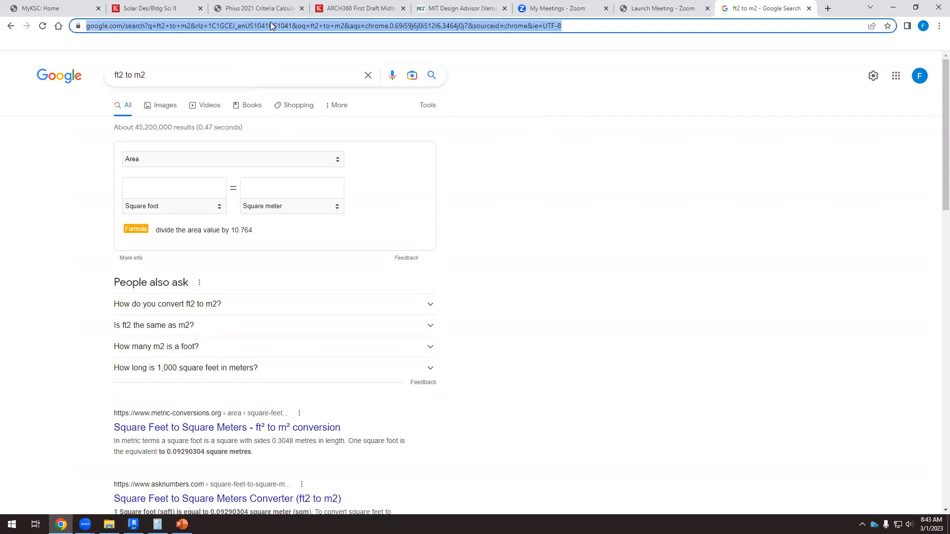
key("ctrl+v")
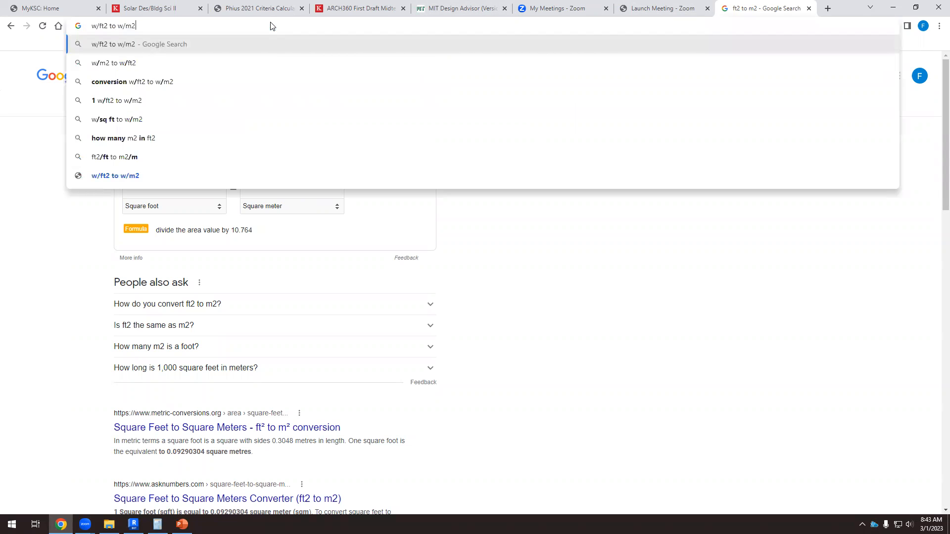
key("Return")
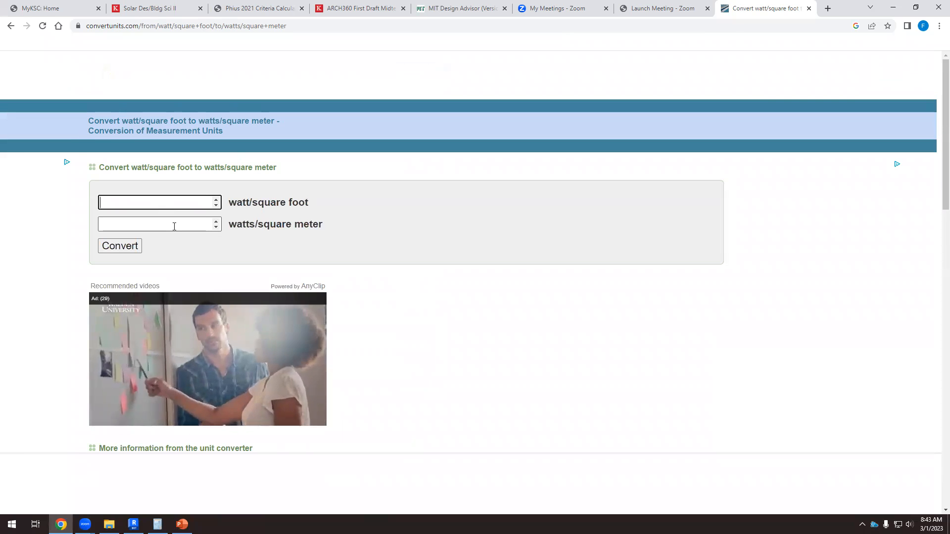
- Convert 1.3 watt/square foot to watts/square meter and highlight the start of the result
type("1.3")
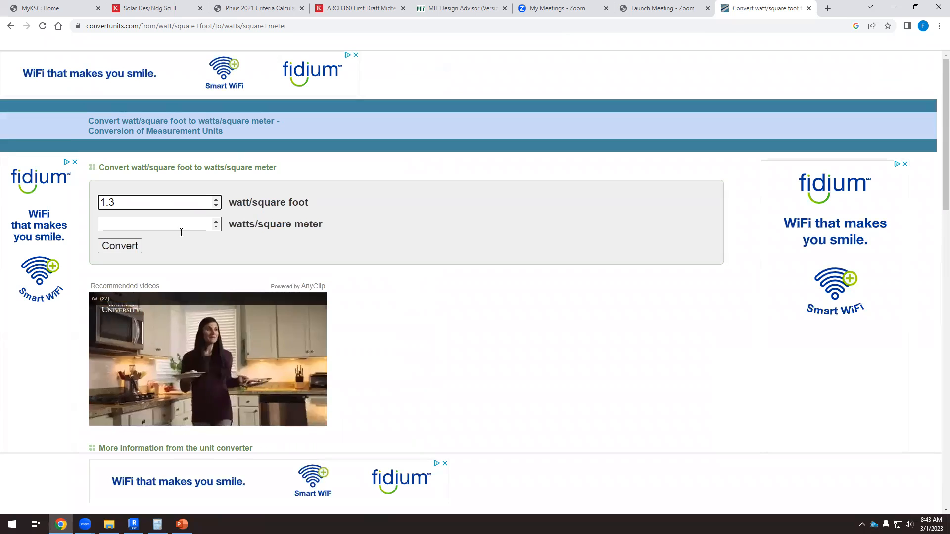
left_click(120, 246)
left_click(107, 224)
left_click_drag(99, 224, 125, 224)
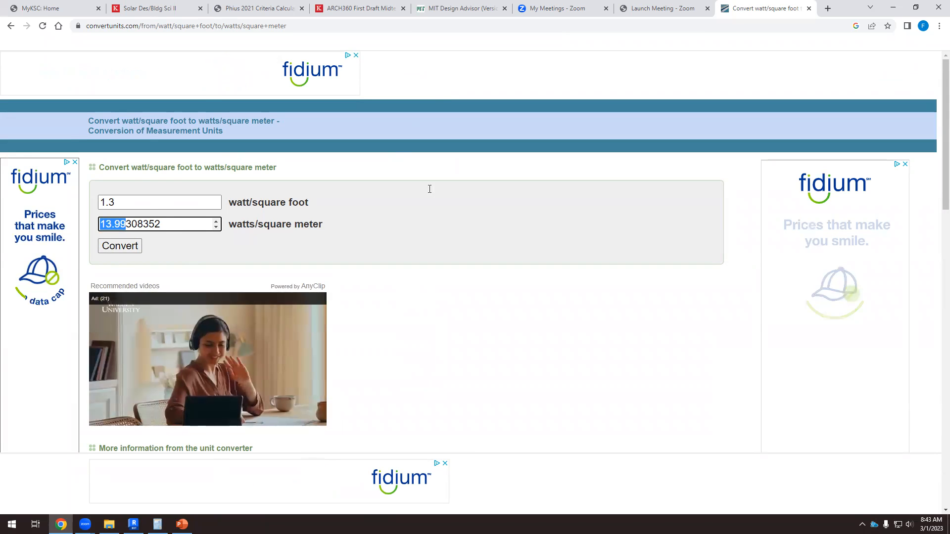
- Set the equipment load in the MIT Design Advisor setup to 15 - office (medium-high), rechecking the converted W/m2 value
key("ctrl+5")
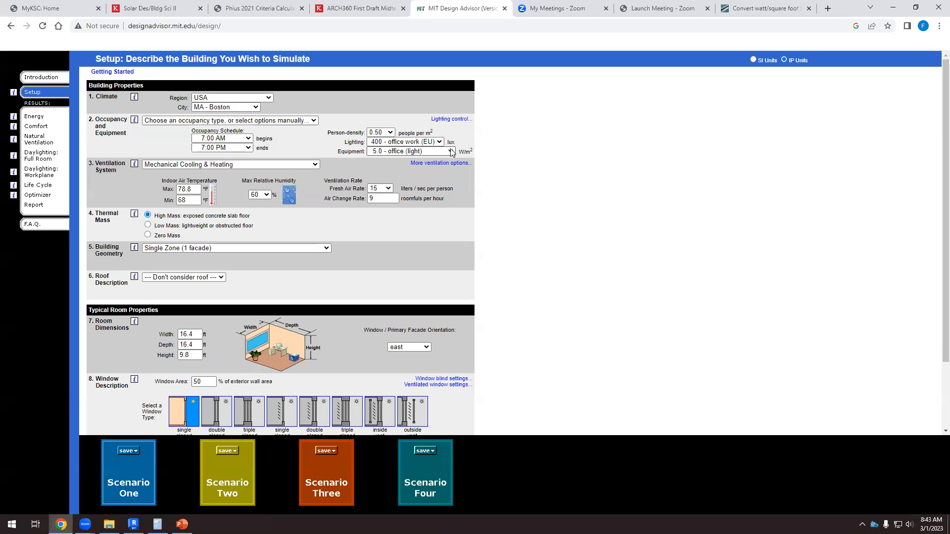
key("ctrl+8")
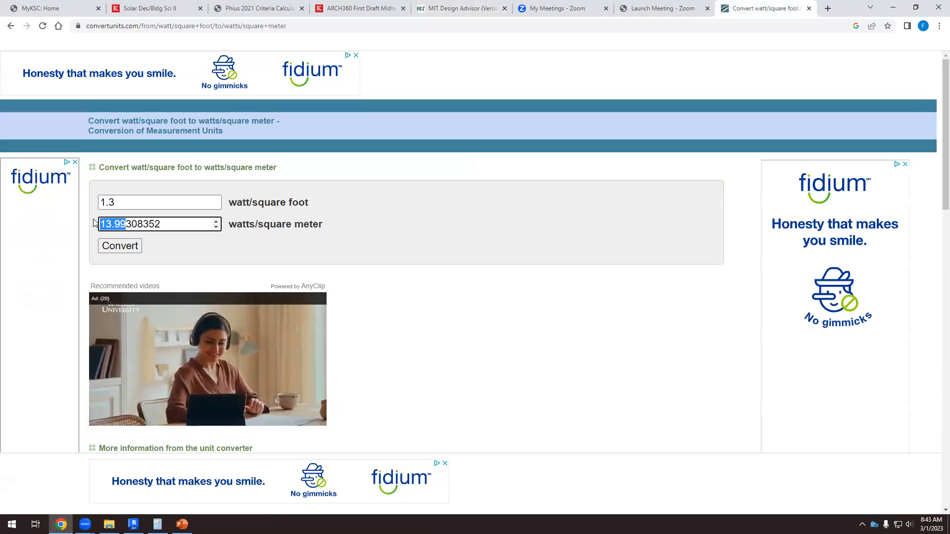
left_click(458, 13)
left_click(450, 151)
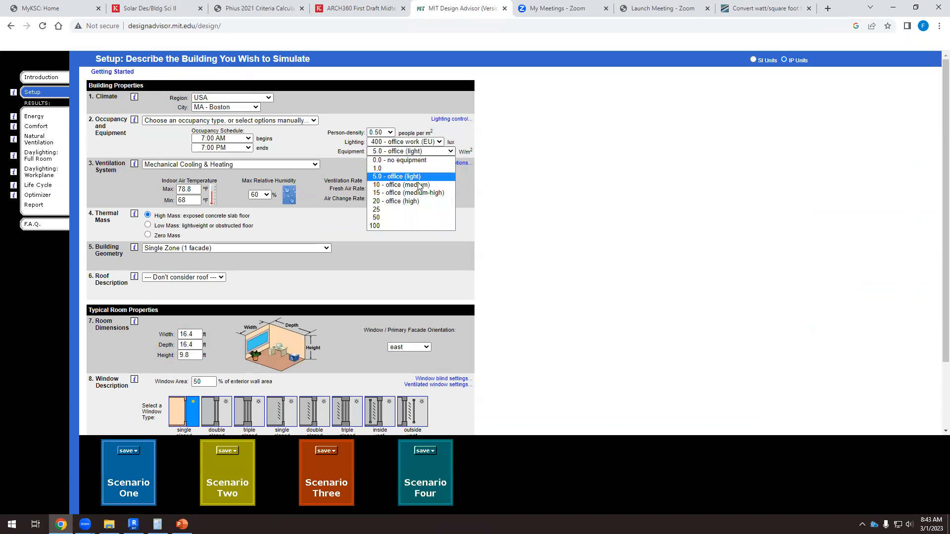
left_click(402, 193)
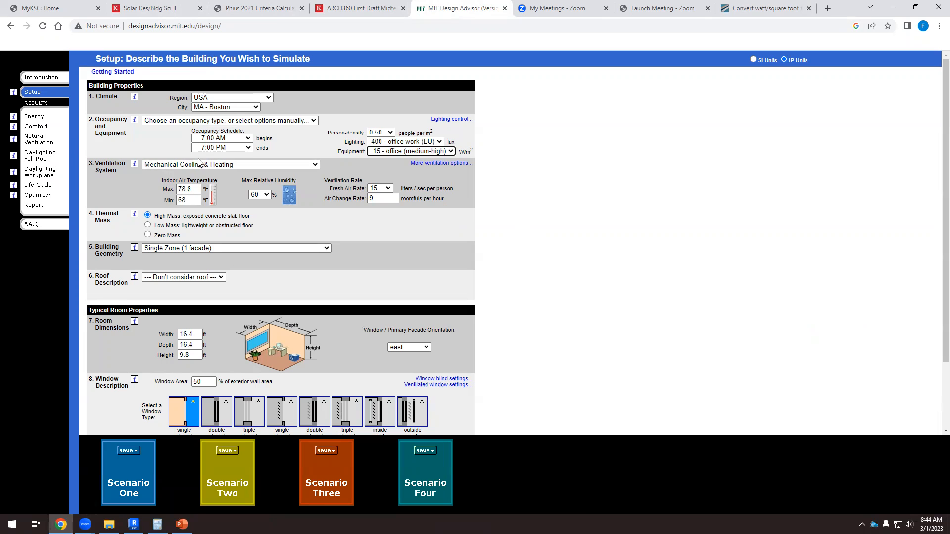
- Choose Mechanical Cooling & Heating as the ventilation system and set the maximum indoor air temperature to 75 °F
left_click(315, 166)
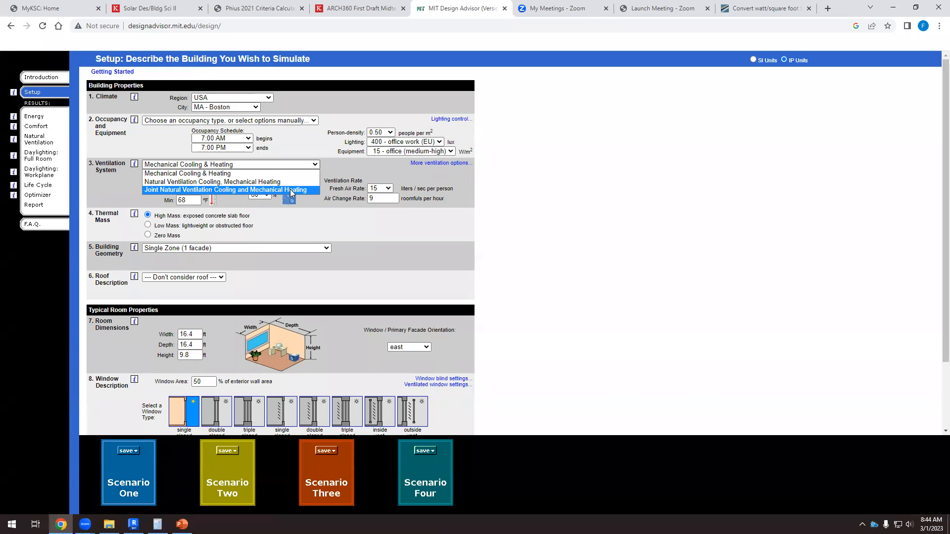
left_click(216, 174)
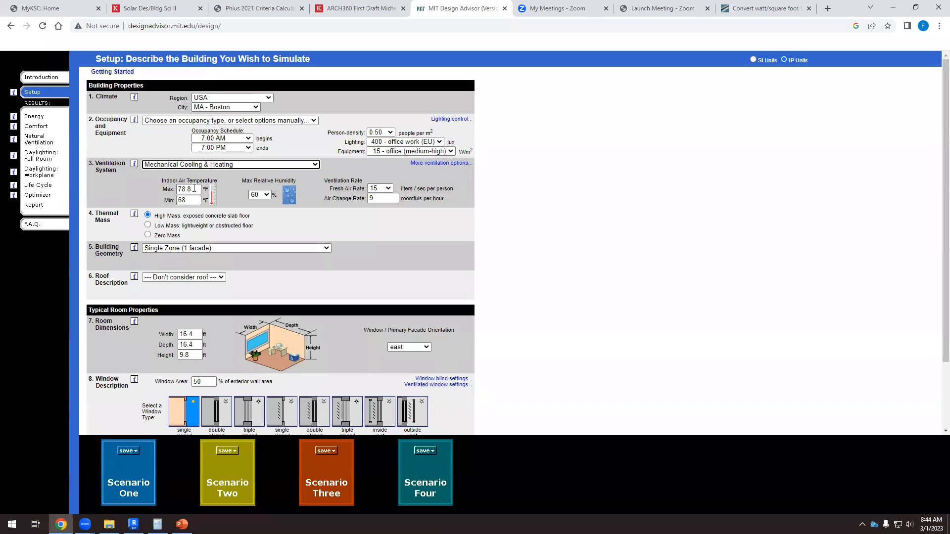
key("Tab")
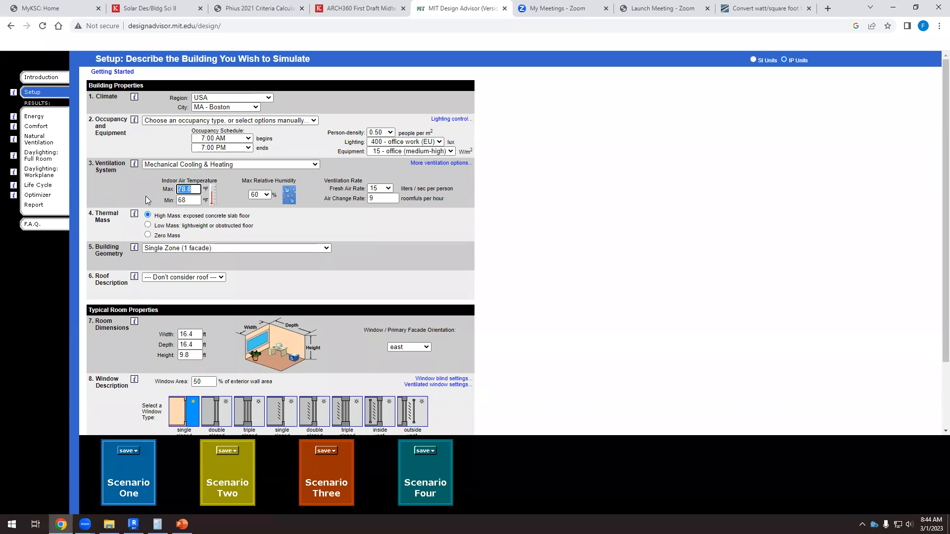
type("75")
double_click(184, 189)
left_click(314, 218)
- Search for "cfm to liter/second" in the unit converter's tab and open the AskNumbers cubic feet per minute to liters per second page
left_click(746, 12)
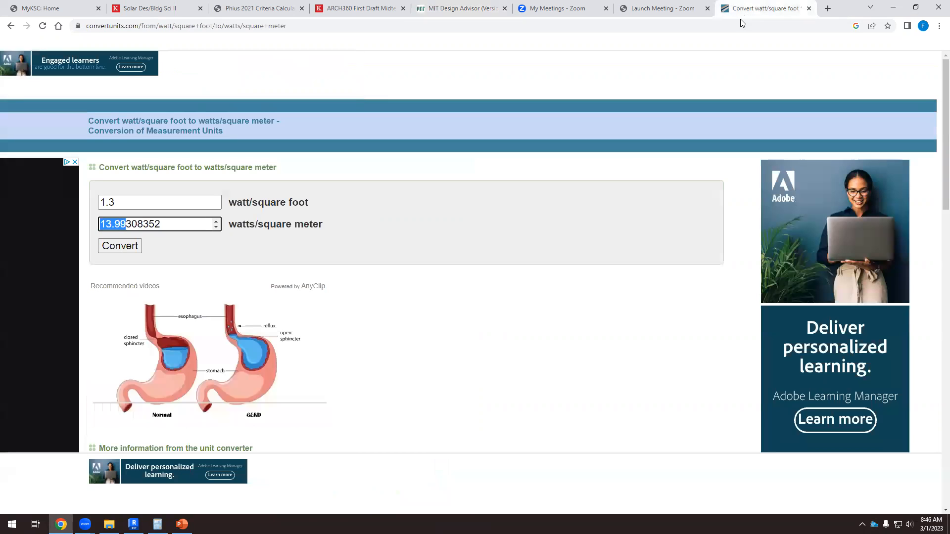
left_click(267, 26)
type("d")
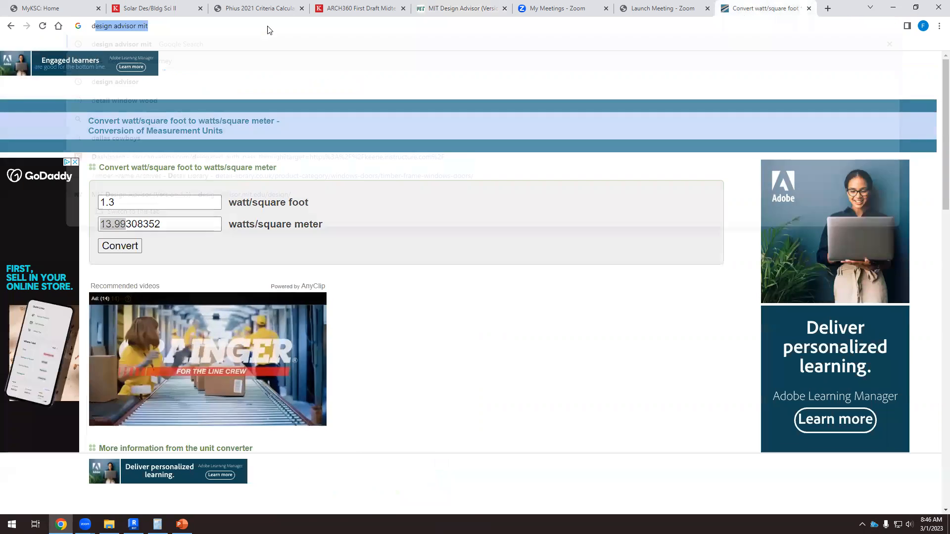
key("BackSpace")
key("BackSpace")
type("cf")
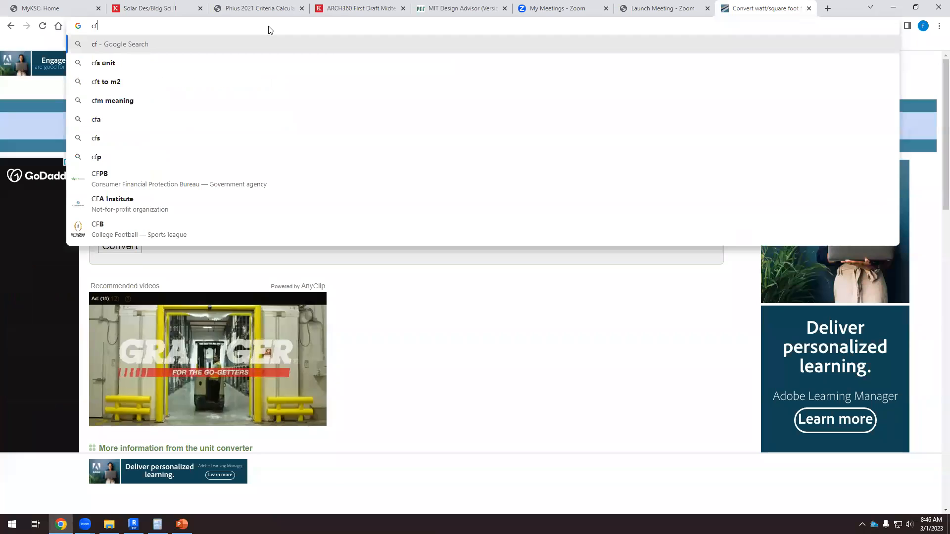
type("m to ")
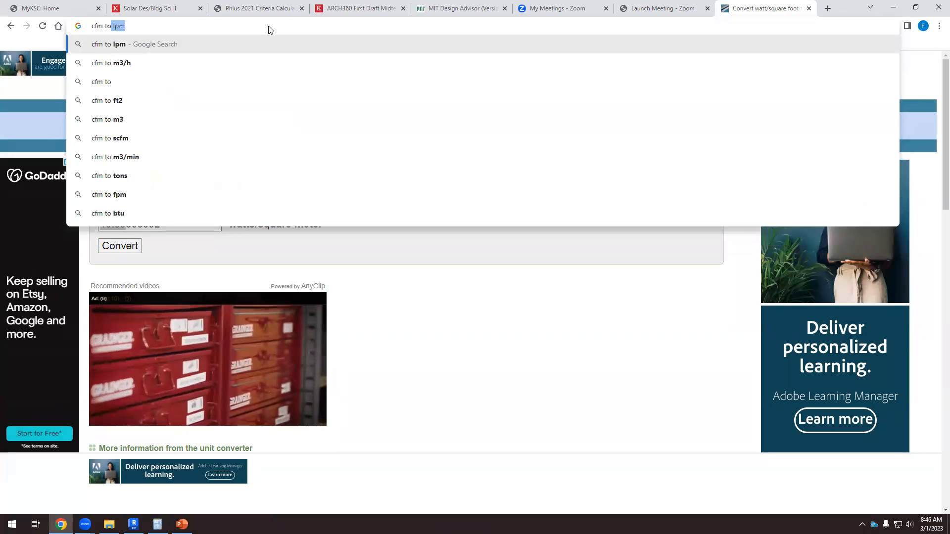
type("liter")
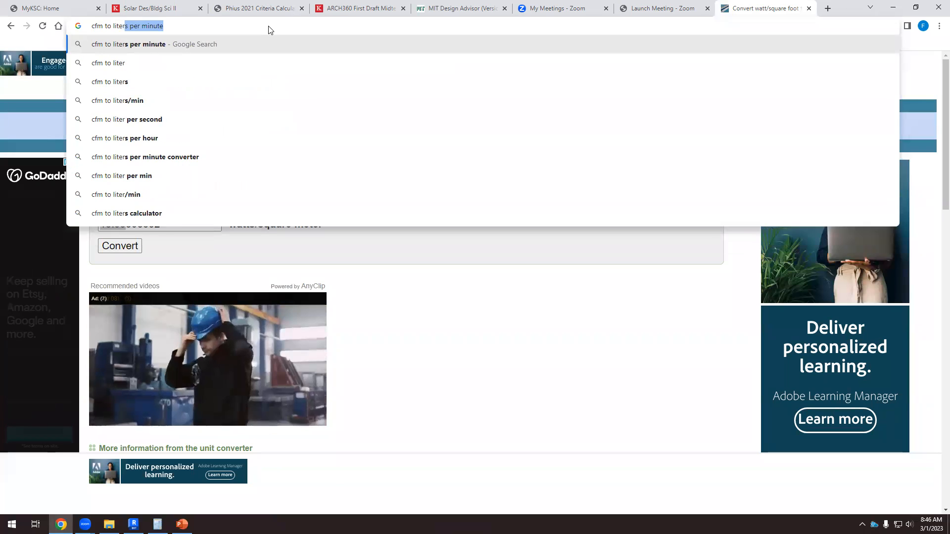
type("/seco")
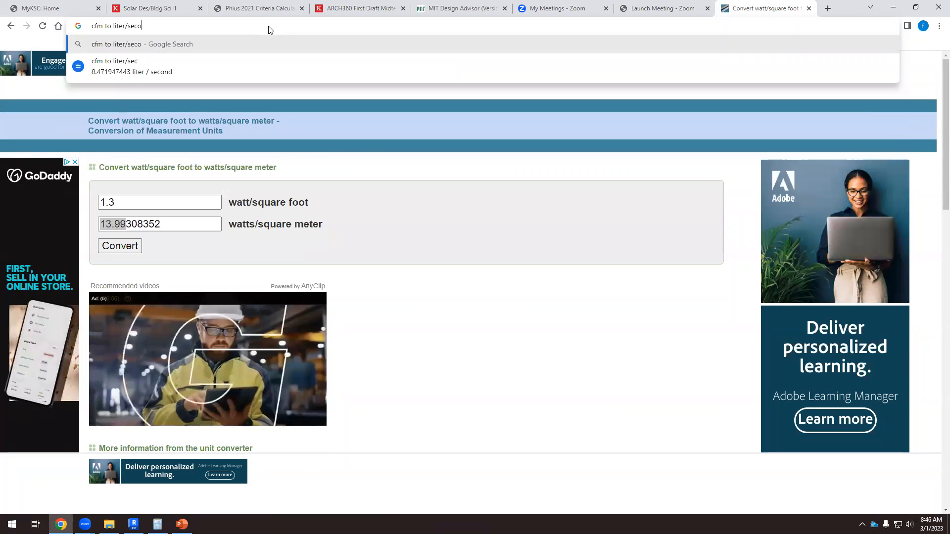
type("nd")
key("Return")
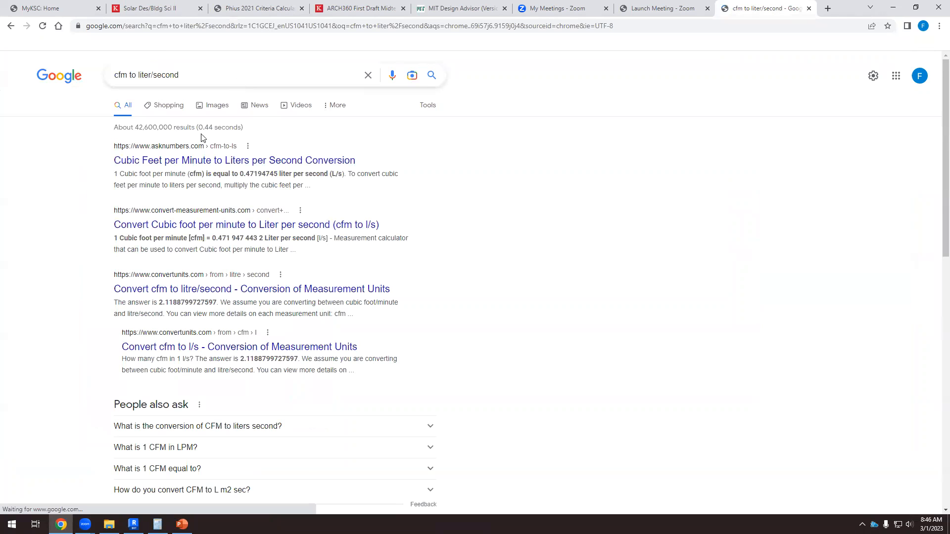
left_click(221, 162)
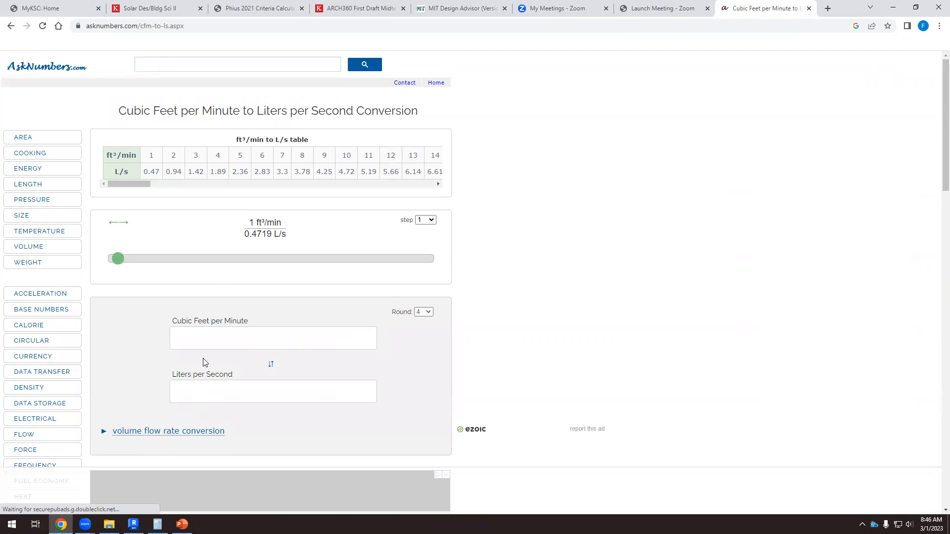
- Convert 20 cubic feet per minute to liters per second and highlight the result
left_click(211, 346)
type("20")
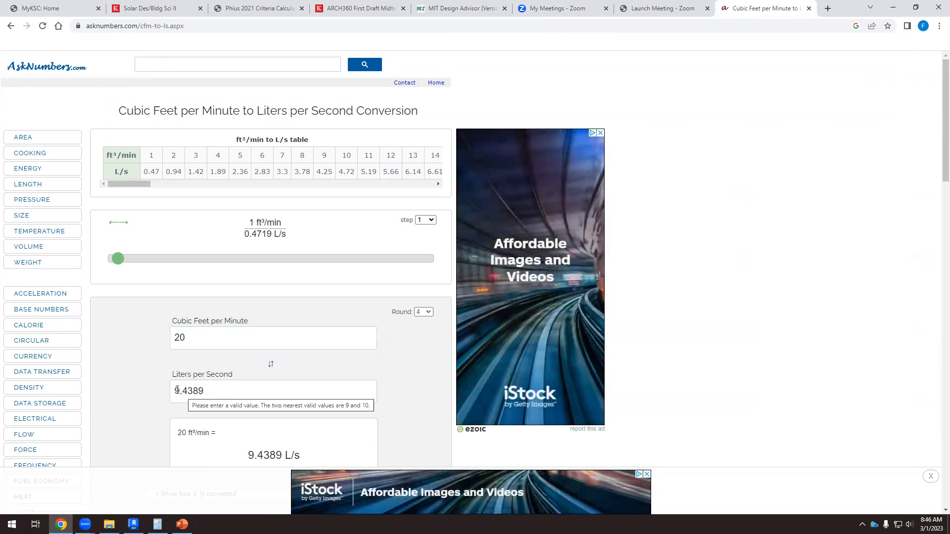
left_click_drag(174, 391, 209, 392)
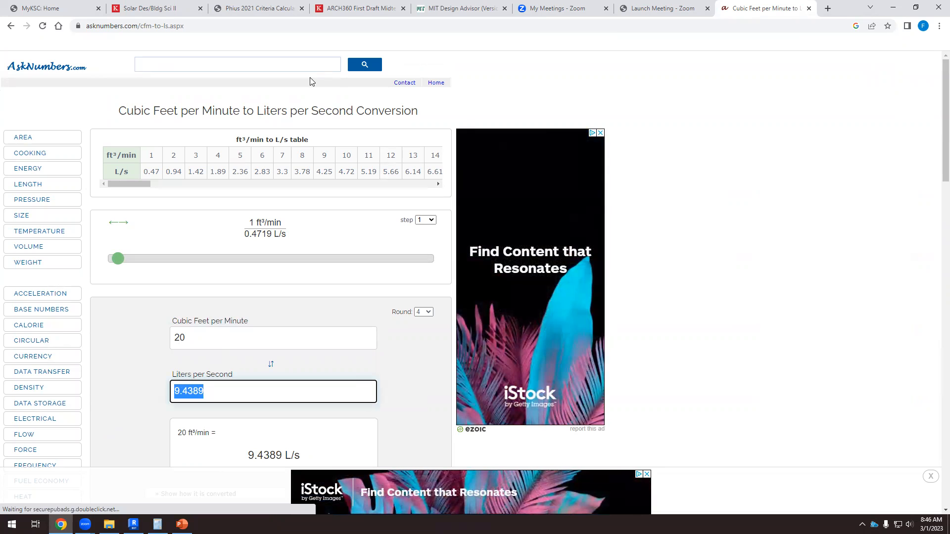
- Set the fresh air rate in the MIT Design Advisor setup to 10 liters/sec per person
left_click(448, 10)
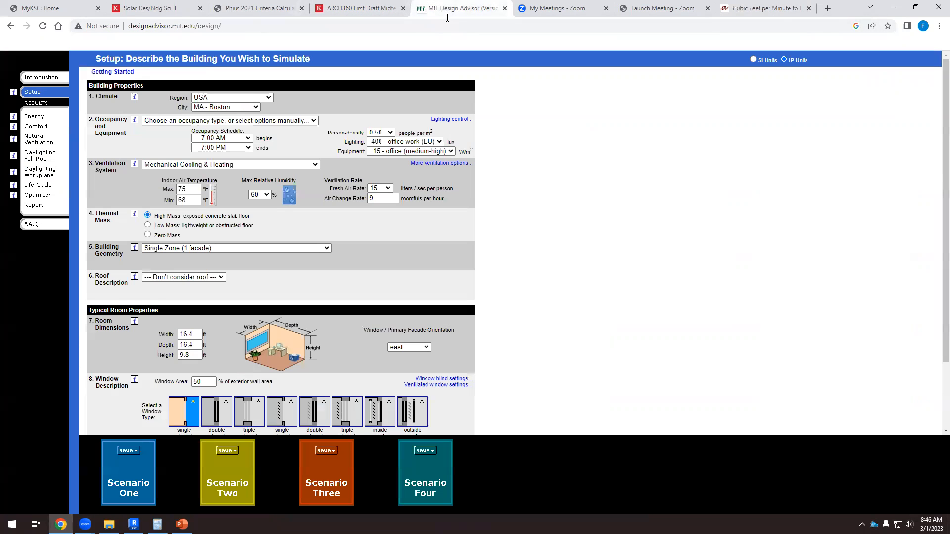
left_click(388, 188)
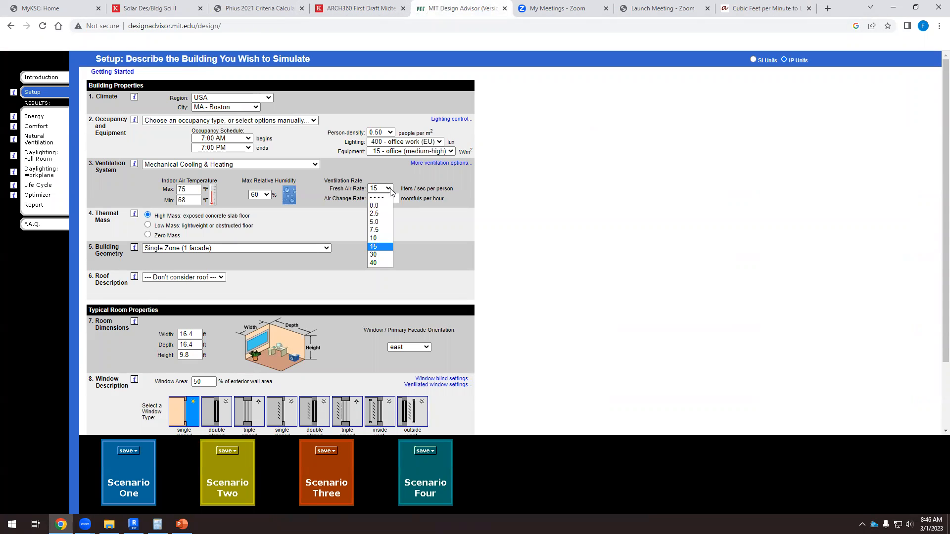
left_click(382, 238)
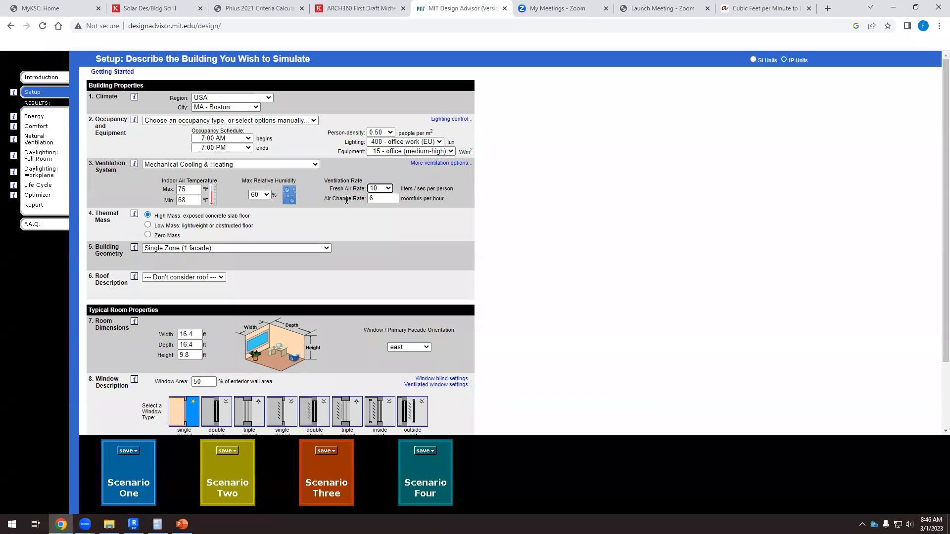
- Try an air change rate of 0 and other fresh air rates, and return the fresh air rate to 10 liters/sec per person
left_click_drag(384, 198, 360, 199)
type("0")
left_click(355, 222)
left_click(380, 188)
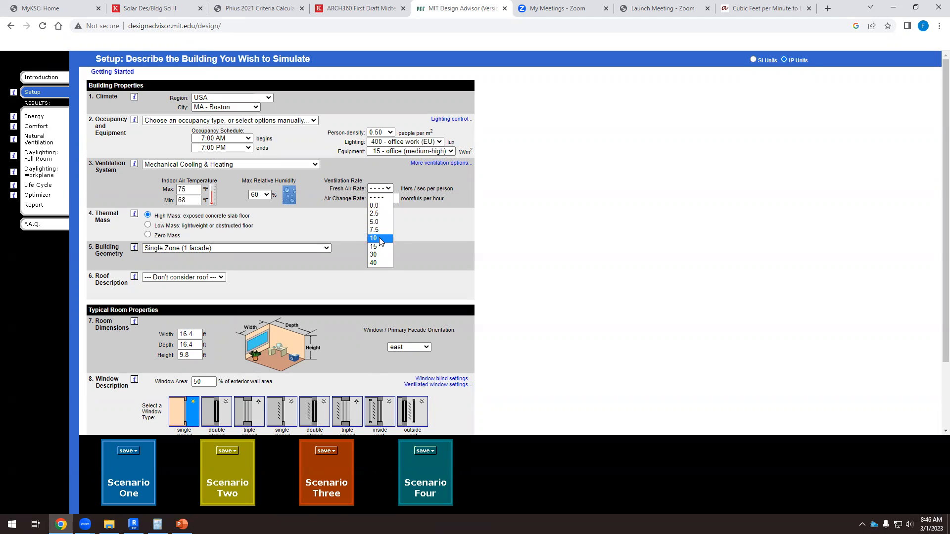
left_click(380, 240)
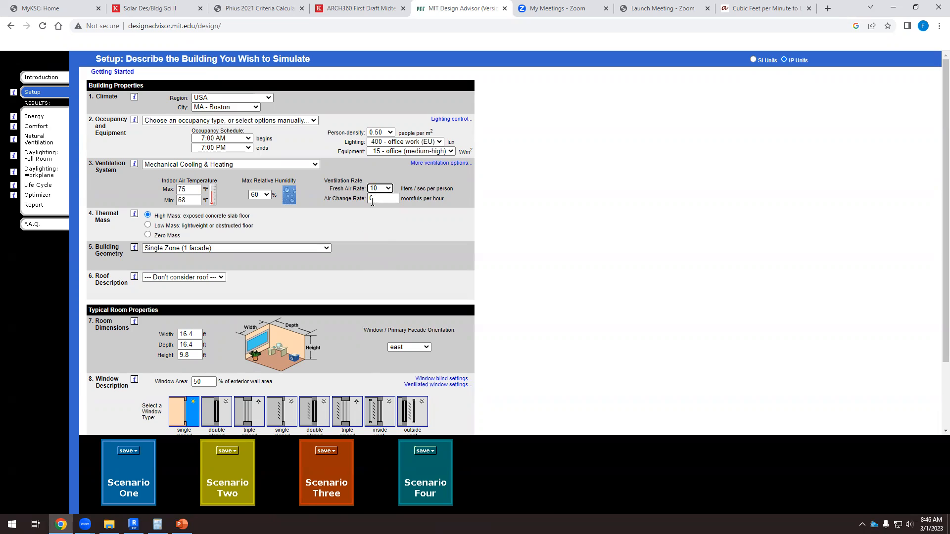
left_click(380, 188)
left_click(381, 213)
left_click(380, 189)
left_click(380, 239)
- Set the building geometry to Entire Floor (4 facades + core) with unmixed air between zones
left_click_drag(205, 216, 234, 216)
left_click(281, 225)
left_click(327, 248)
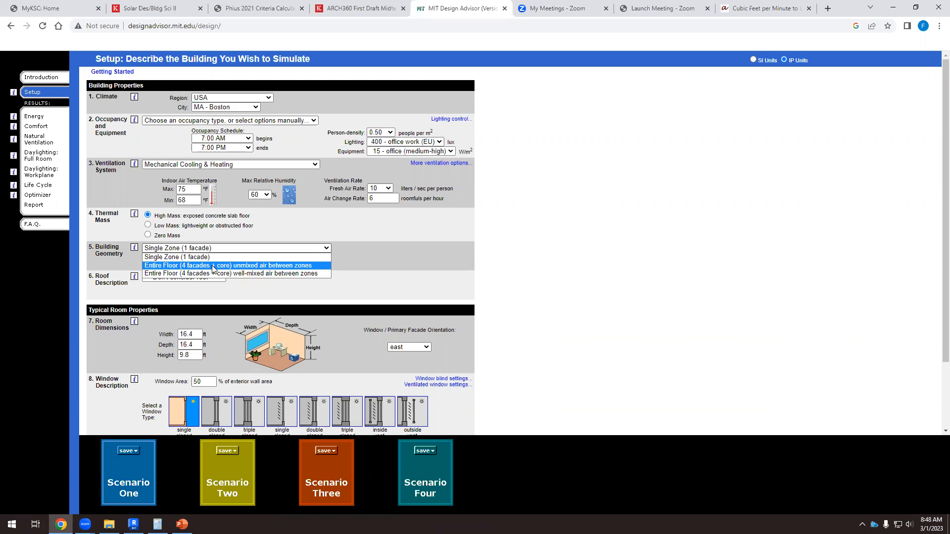
left_click(213, 265)
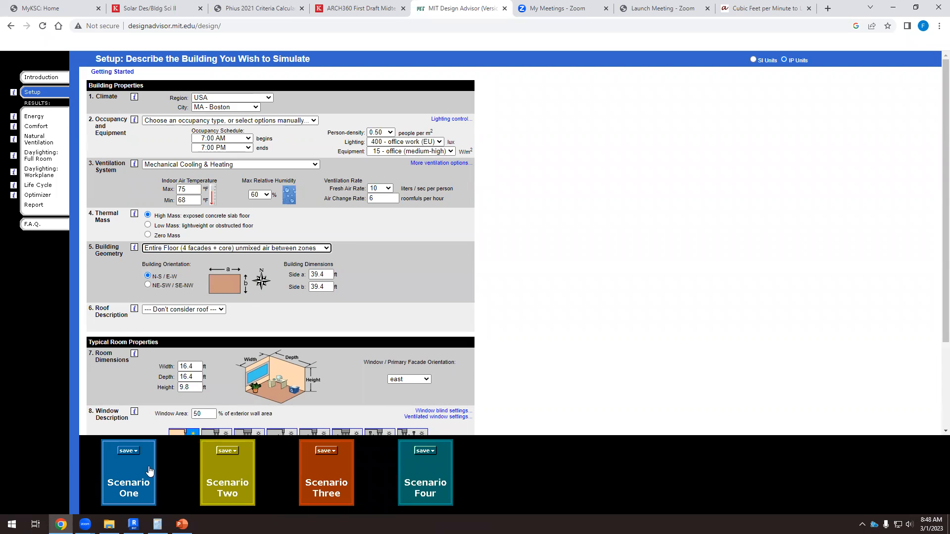
- Switch to Revit, dismiss the Space Type Settings and examine the building's overall dimensions on the Level 1 floor plan
left_click(133, 524)
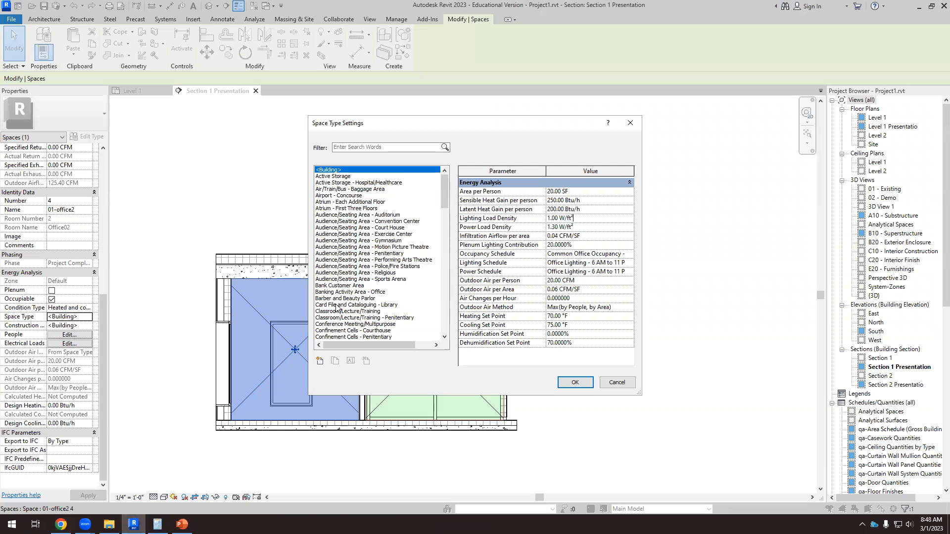
left_click(616, 382)
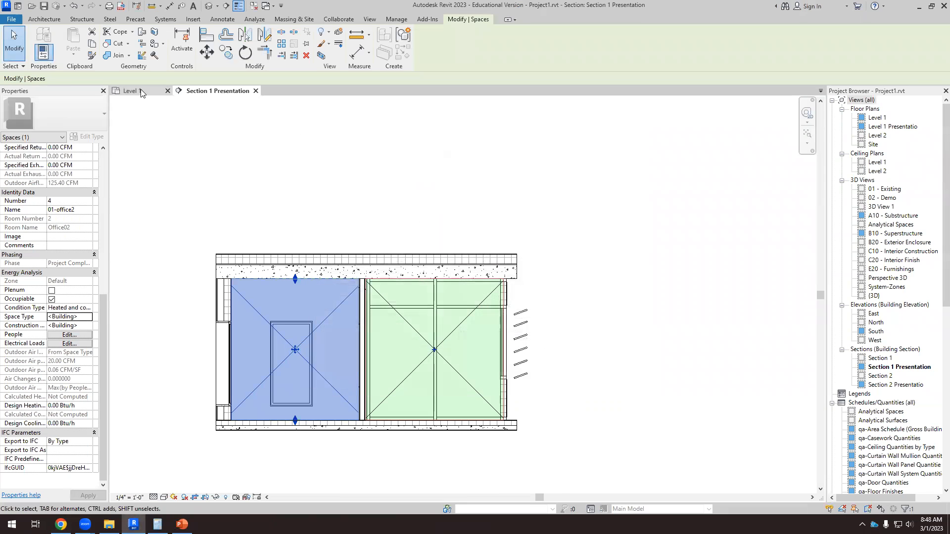
left_click(129, 90)
left_click(724, 350)
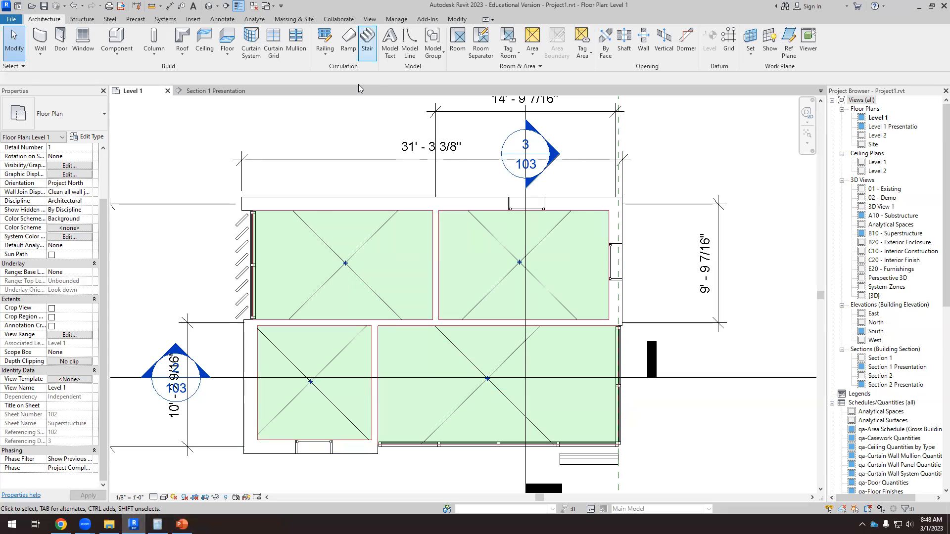
left_click(60, 524)
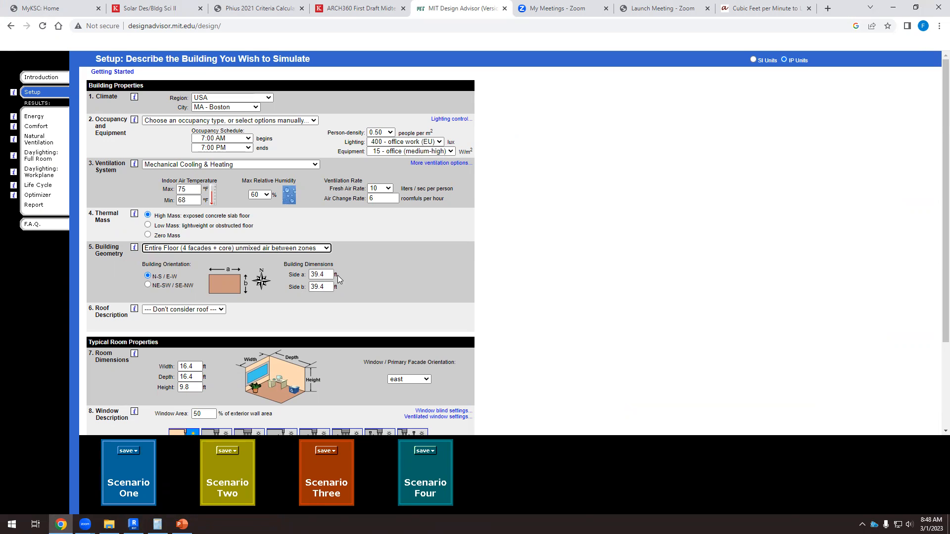
left_click(133, 524)
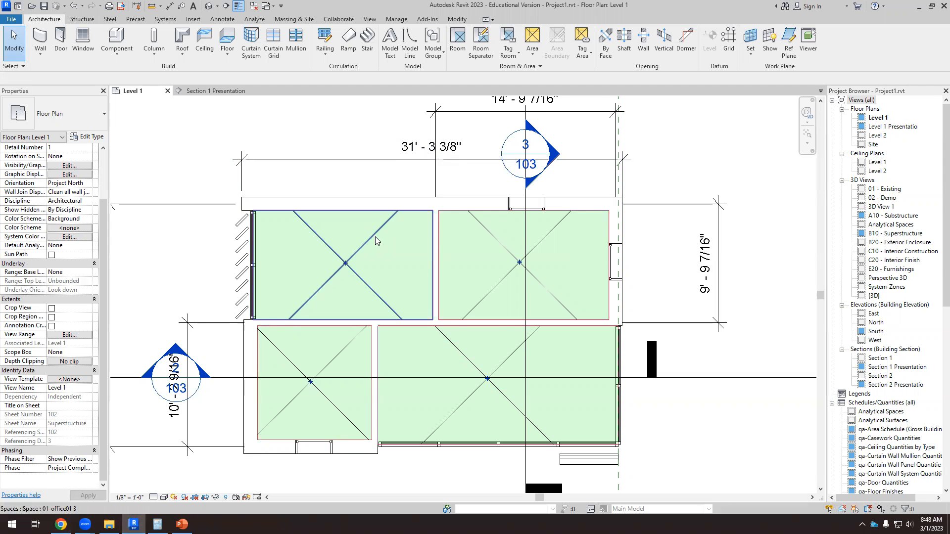
scroll(375, 237, "down", 1)
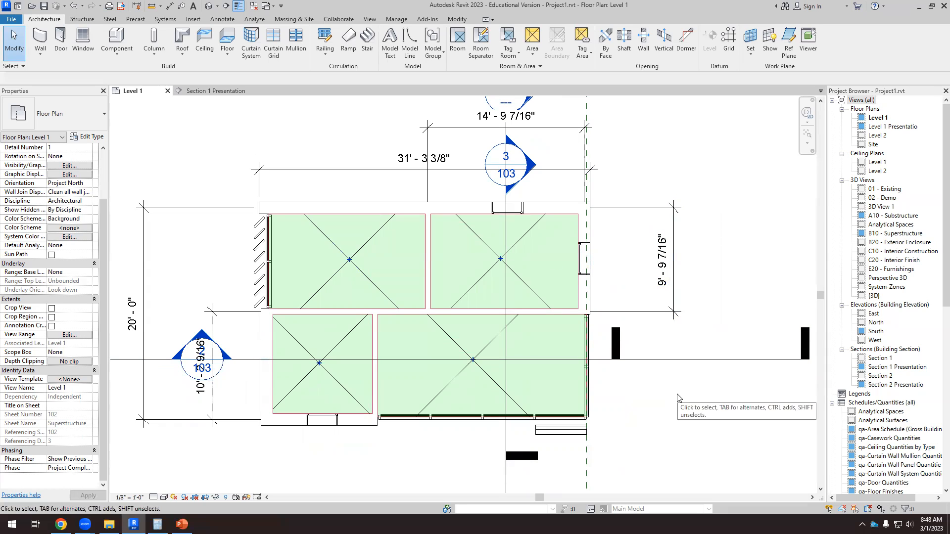
left_click(919, 6)
- Set the building dimensions in the MIT Design Advisor setup to 31 ft for side a and 20 ft for side b
double_click(326, 274)
type("31")
double_click(325, 286)
type("20")
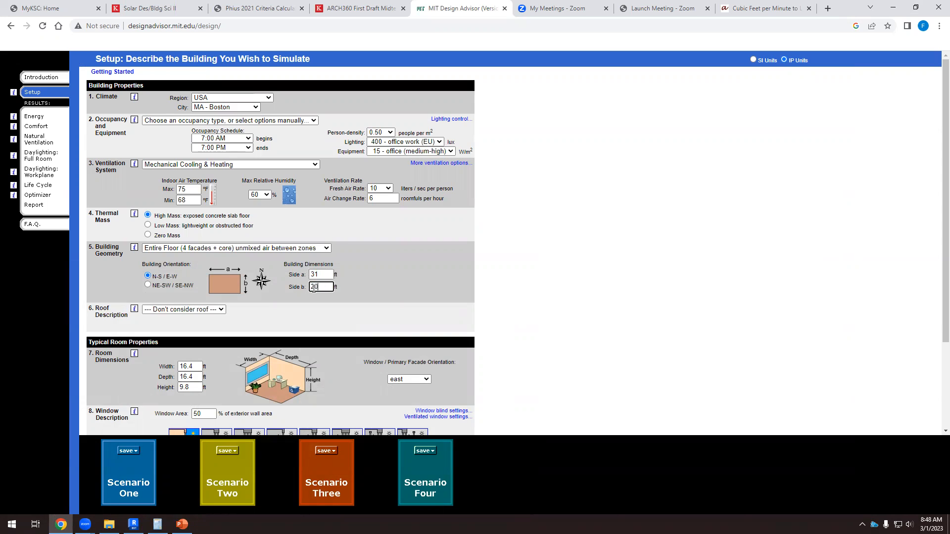
left_click(395, 307)
- Choose Modified Bitumen Roof as the roof description
scroll(389, 282, "down", 2)
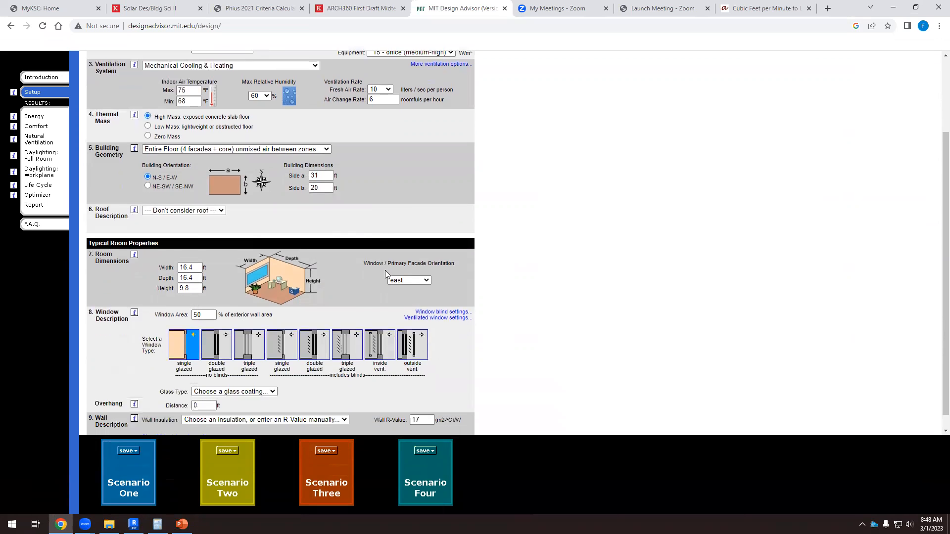
left_click(220, 211)
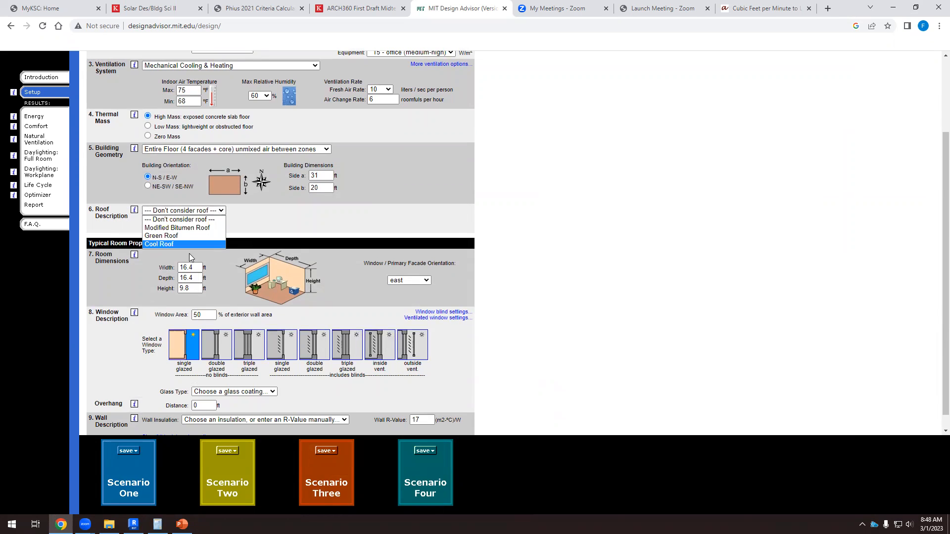
left_click(173, 229)
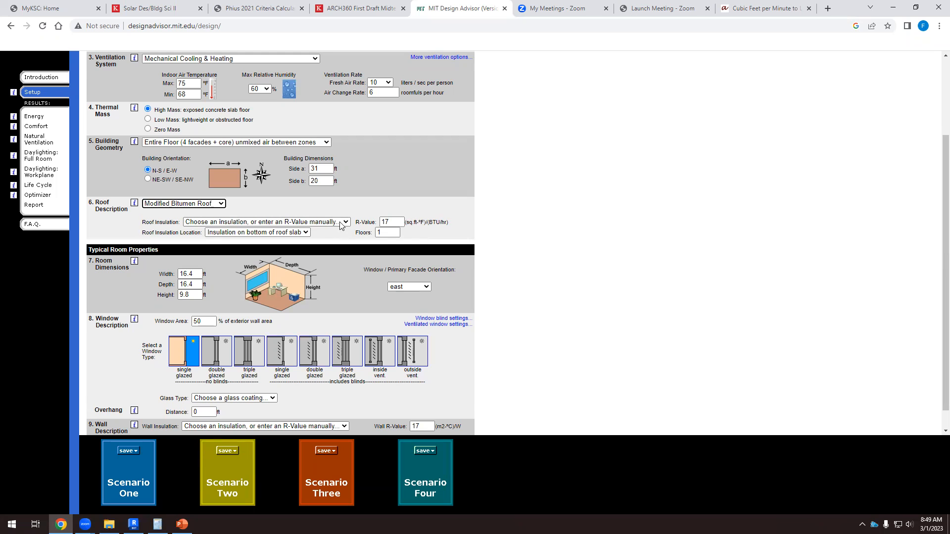
- Look up the roof's thermal resistance in its type properties from the Section 1 Presentation view in Revit
left_click(134, 524)
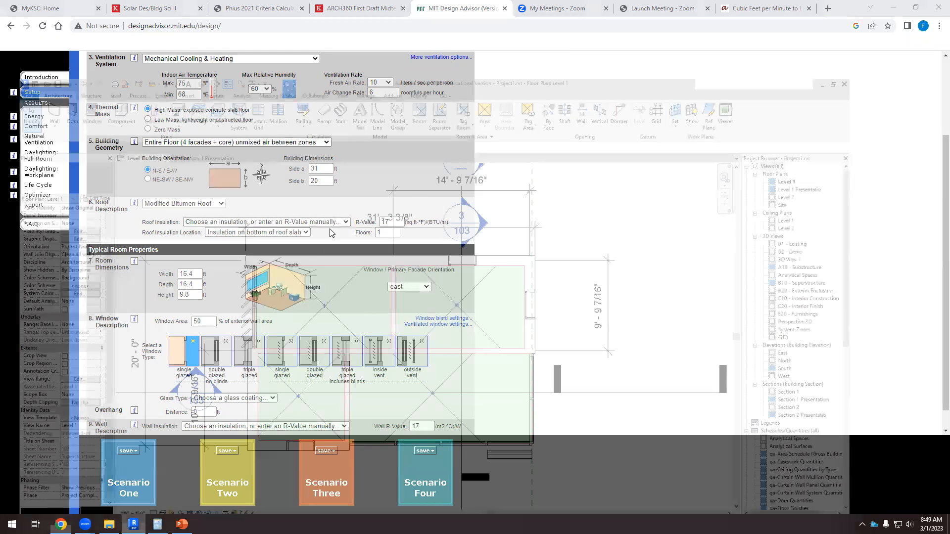
left_click(218, 90)
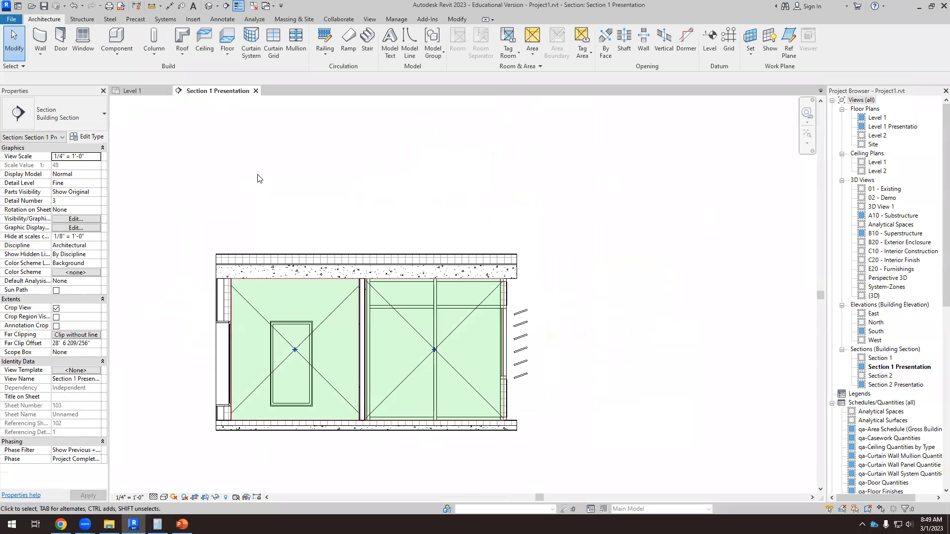
left_click(343, 264)
left_click(88, 137)
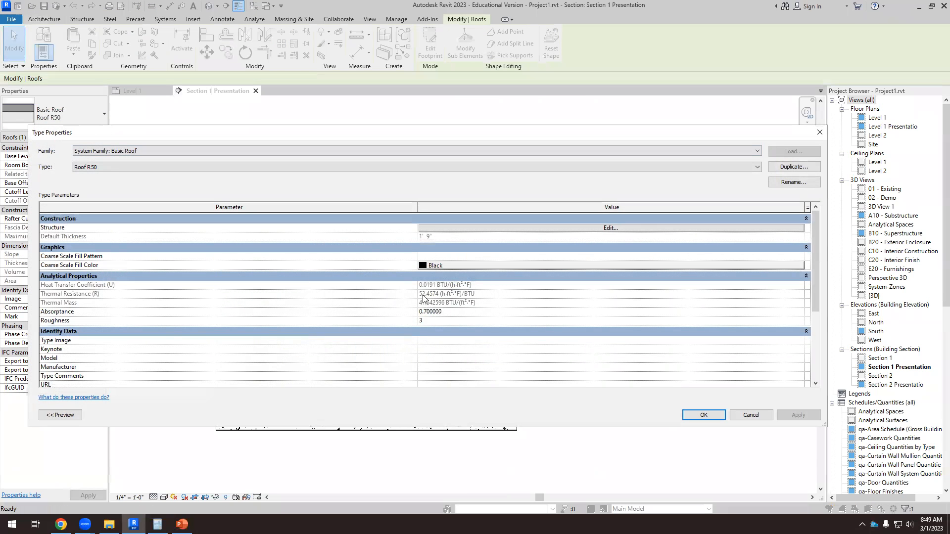
left_click(704, 415)
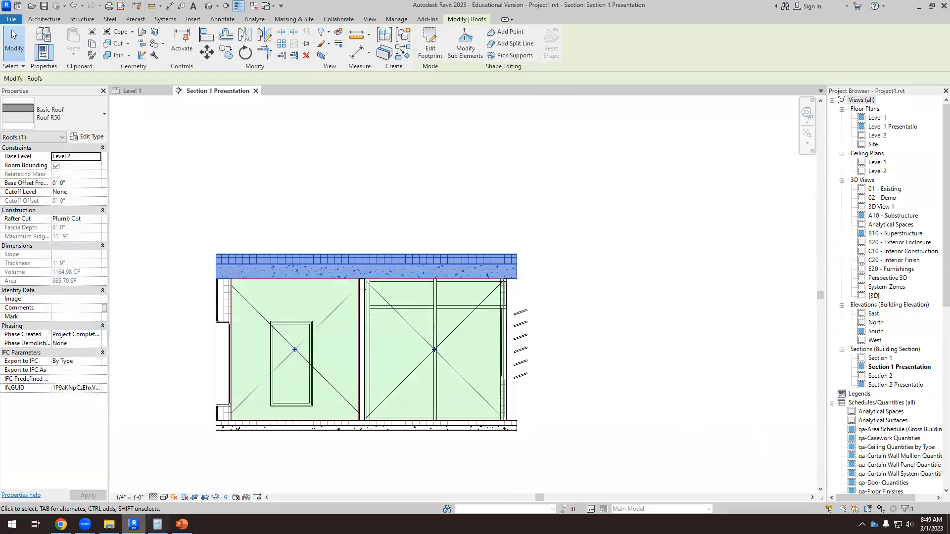
- Set the roof R-value in the MIT Design Advisor setup to 52 and check the roof insulation presets without choosing one
key("alt+Tab")
left_click_drag(393, 222, 377, 222)
type("52")
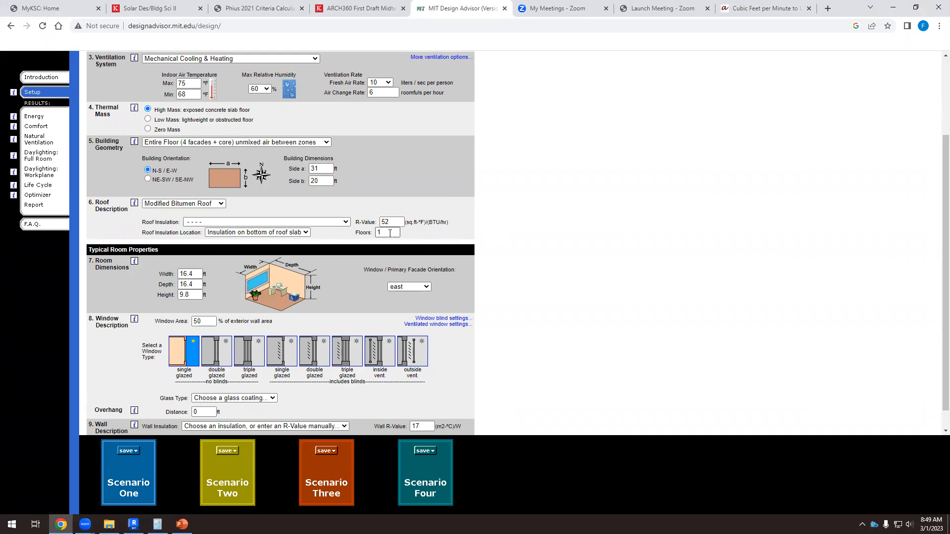
left_click_drag(394, 222, 322, 229)
left_click(321, 223)
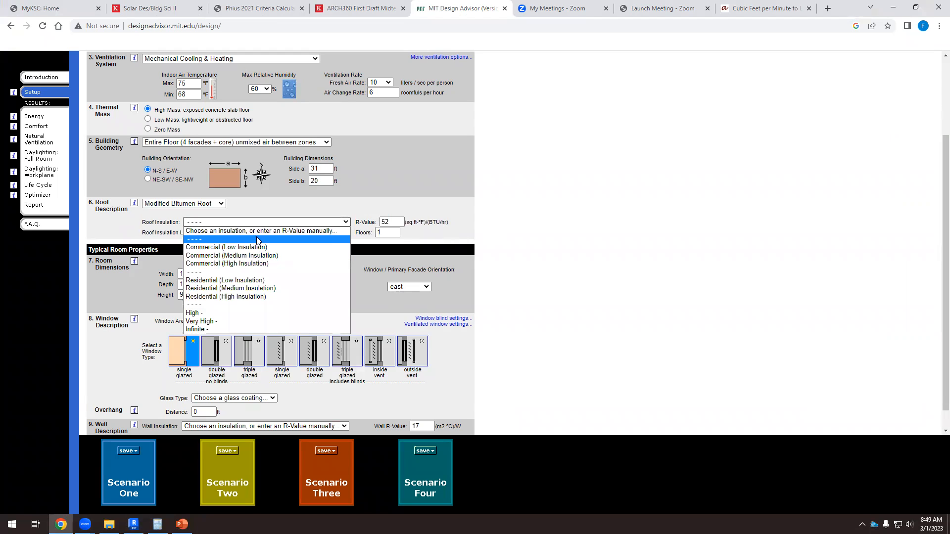
left_click(354, 203)
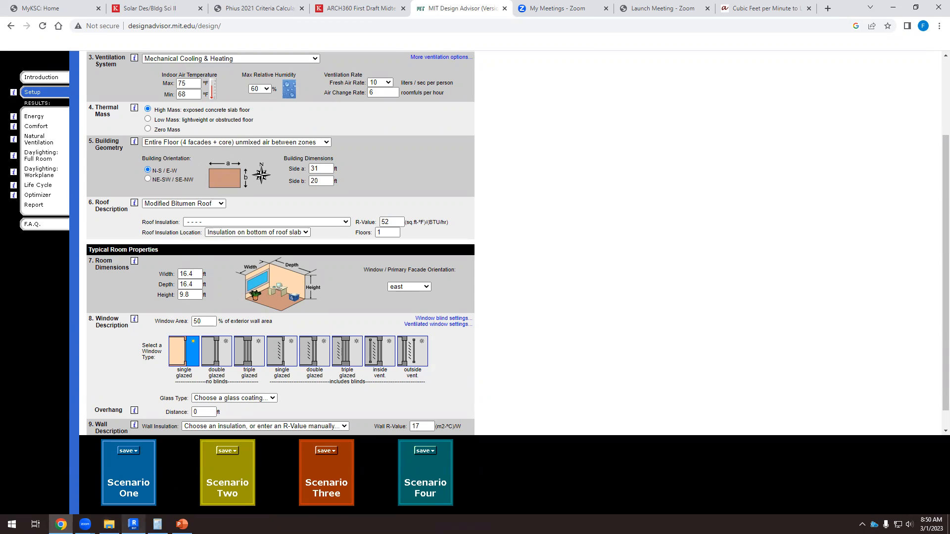
- Examine the width and depth dimensions of the north-east office on Revit's Level 1 floor plan
left_click(134, 525)
left_click(144, 92)
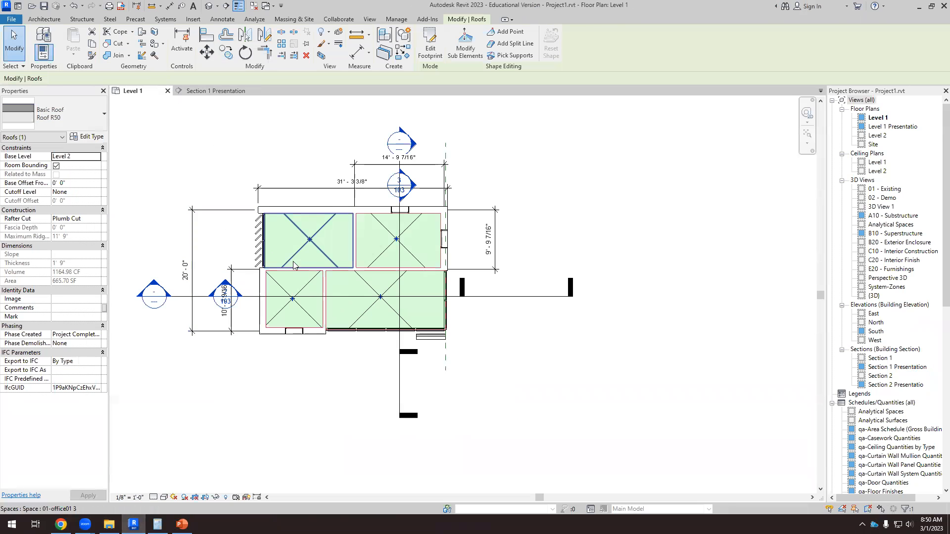
scroll(534, 200, "up", 2)
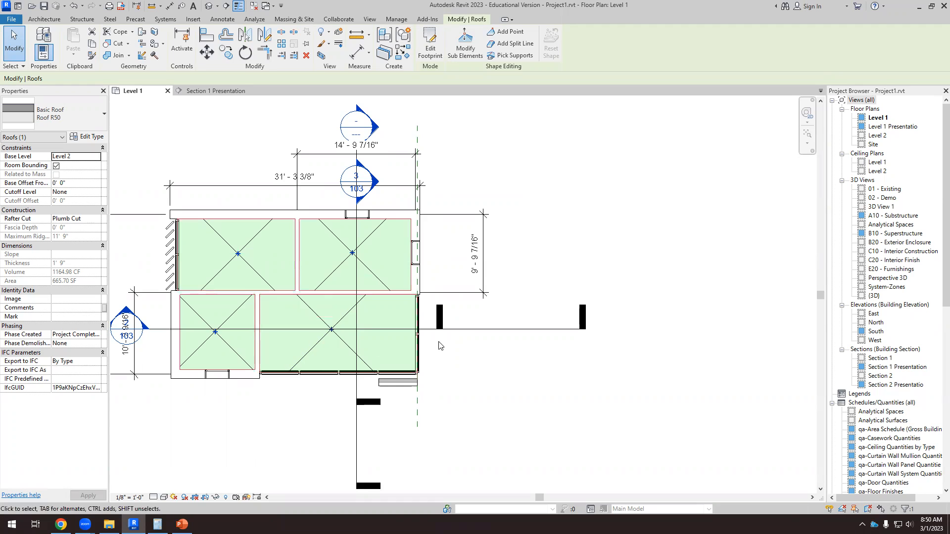
scroll(294, 189, "up", 2)
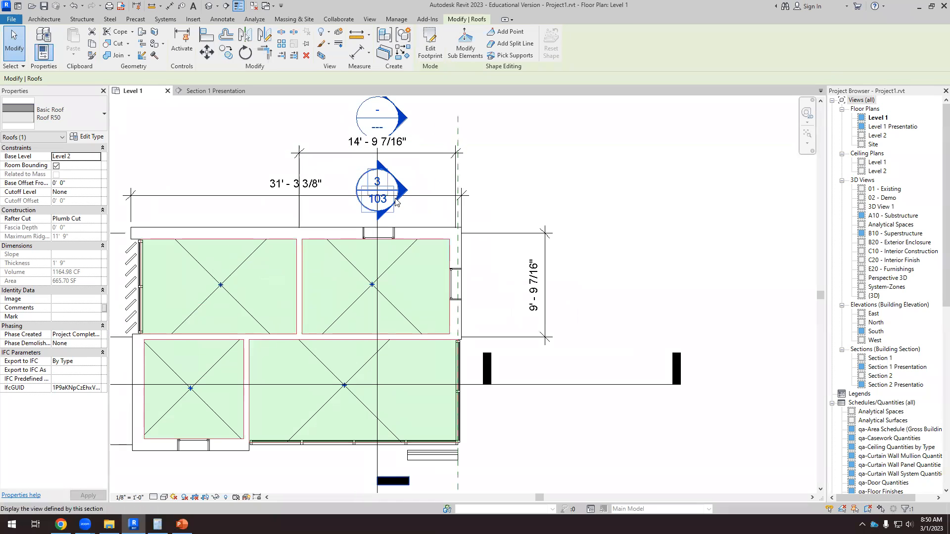
scroll(529, 297, "down", 1)
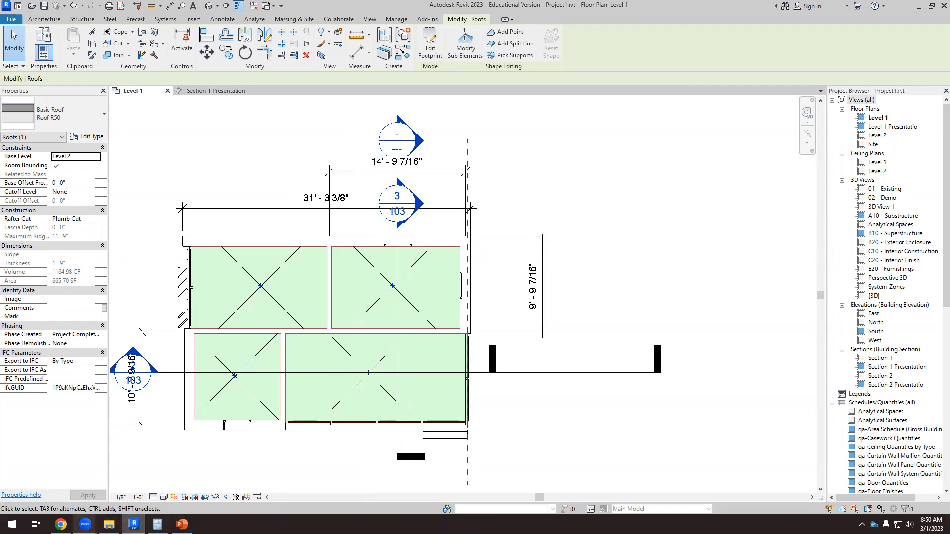
- Set the typical room's width to 14 ft and depth to 9 ft in the MIT Design Advisor setup
mouse_move(85, 525)
left_click(82, 477)
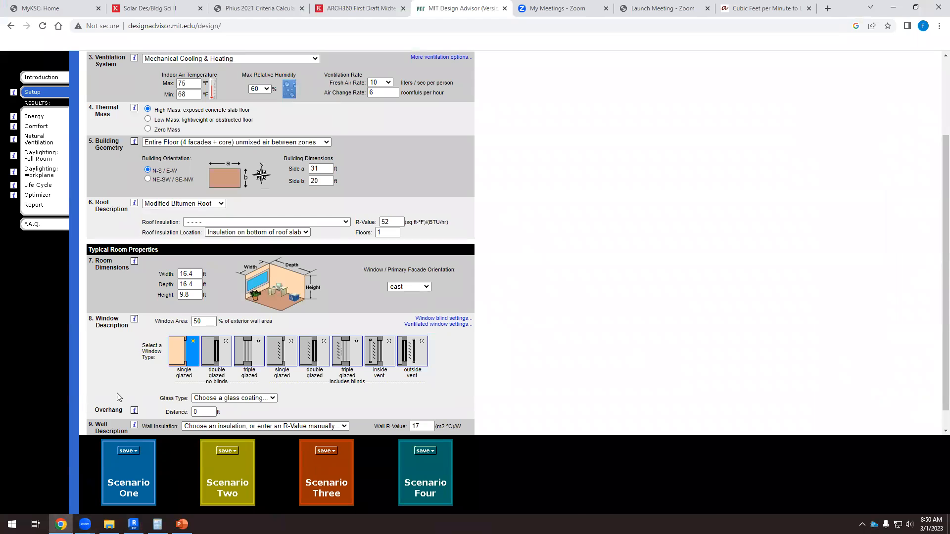
left_click_drag(195, 275, 164, 274)
type("14")
left_click_drag(197, 284, 182, 283)
type("9")
left_click(195, 295)
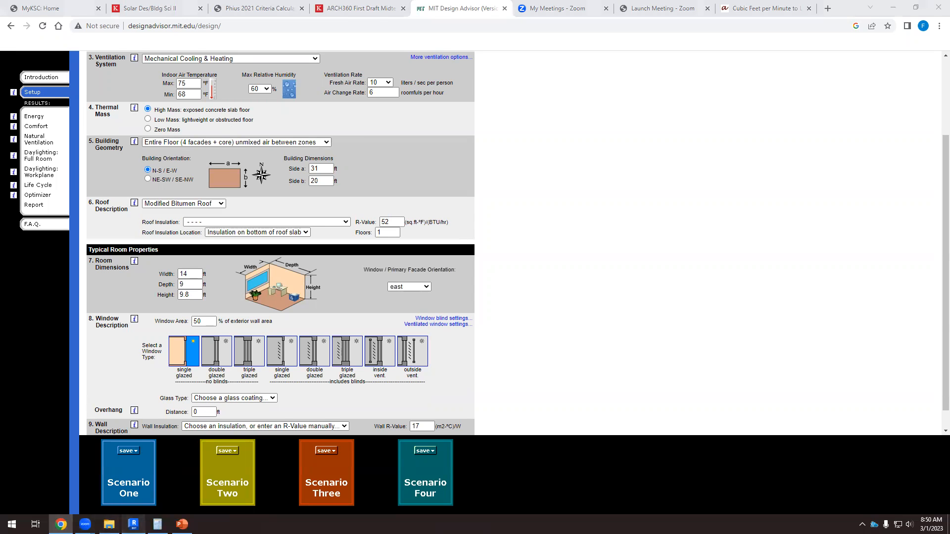
- Place an aligned dimension from the floor to the underside of the roof in Revit's Section 1 Presentation view
left_click(133, 524)
left_click(229, 93)
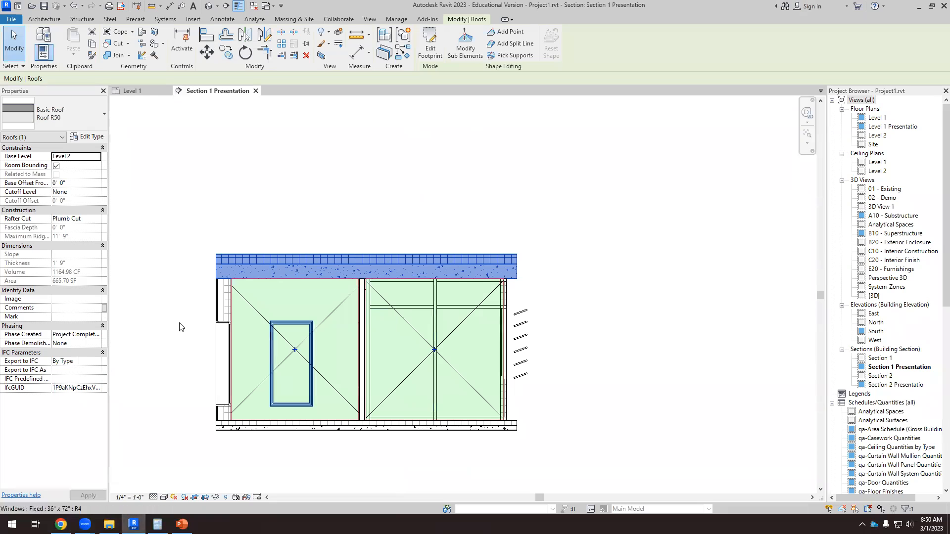
left_click(222, 19)
left_click(61, 44)
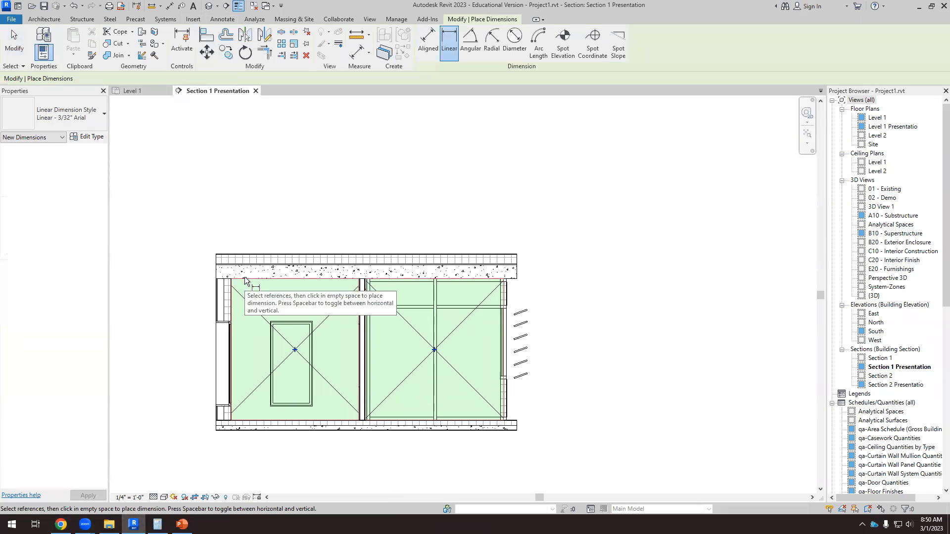
left_click(223, 19)
left_click(40, 44)
left_click(265, 289)
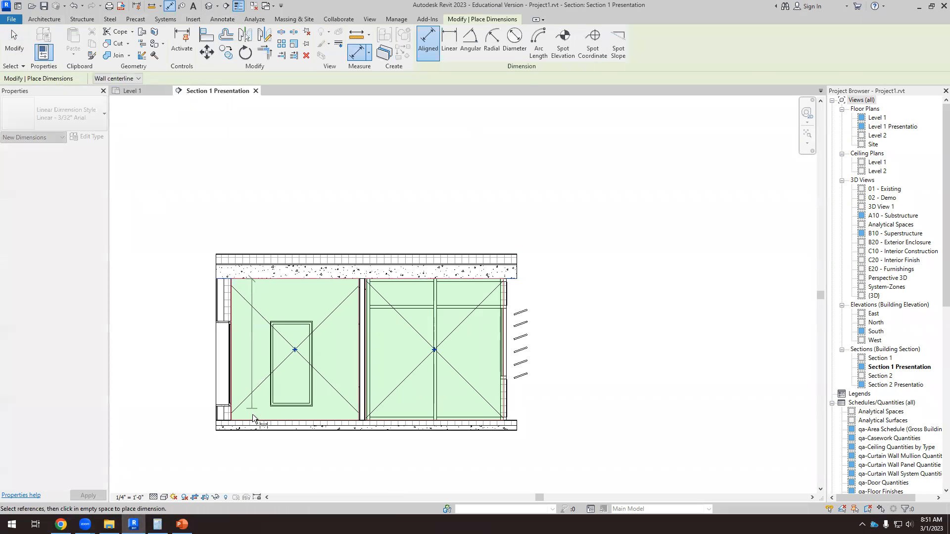
left_click(247, 419)
left_click(169, 398)
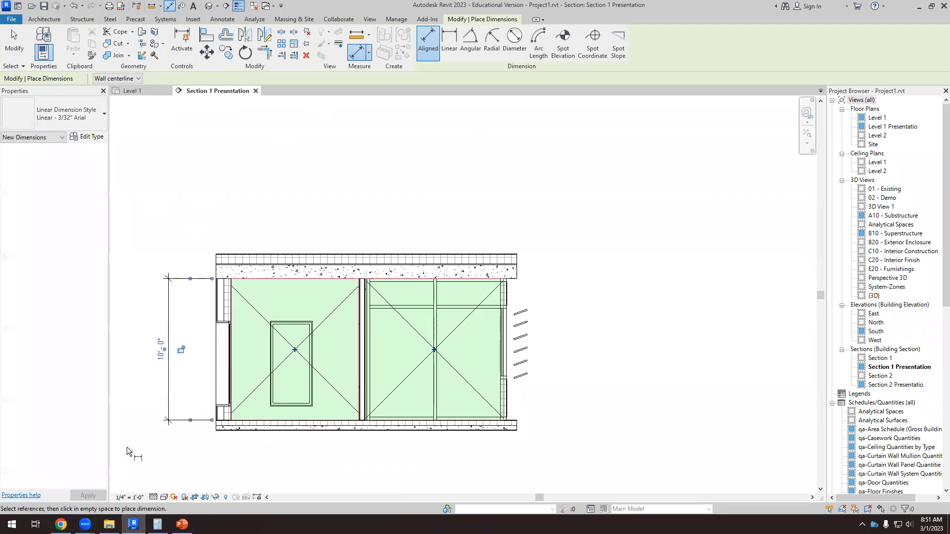
- Set the typical room's height in the MIT Design Advisor setup to 10 ft
left_click(61, 524)
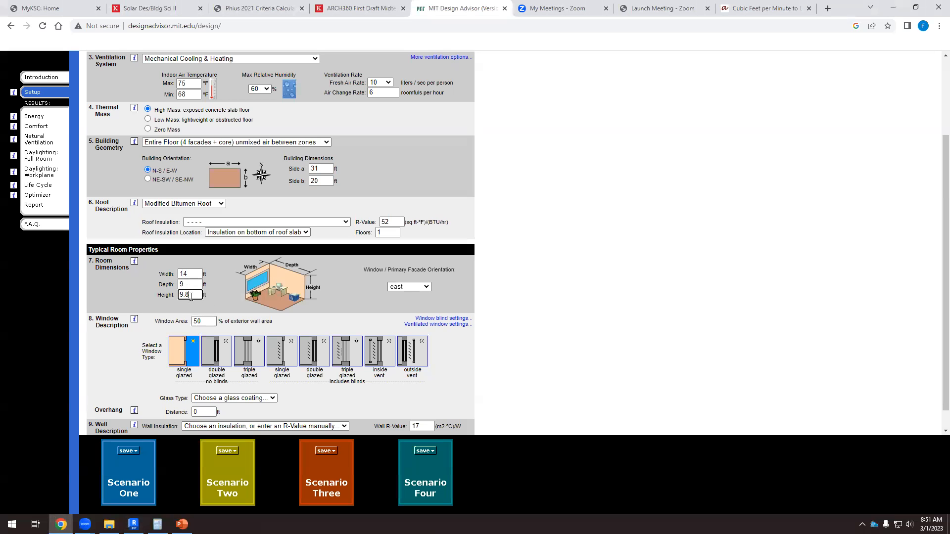
type("10")
left_click(339, 323)
- Check the facade directions on Revit's Level 1 floor plan and set the MIT Design Advisor window / primary facade orientation to south
left_click(134, 524)
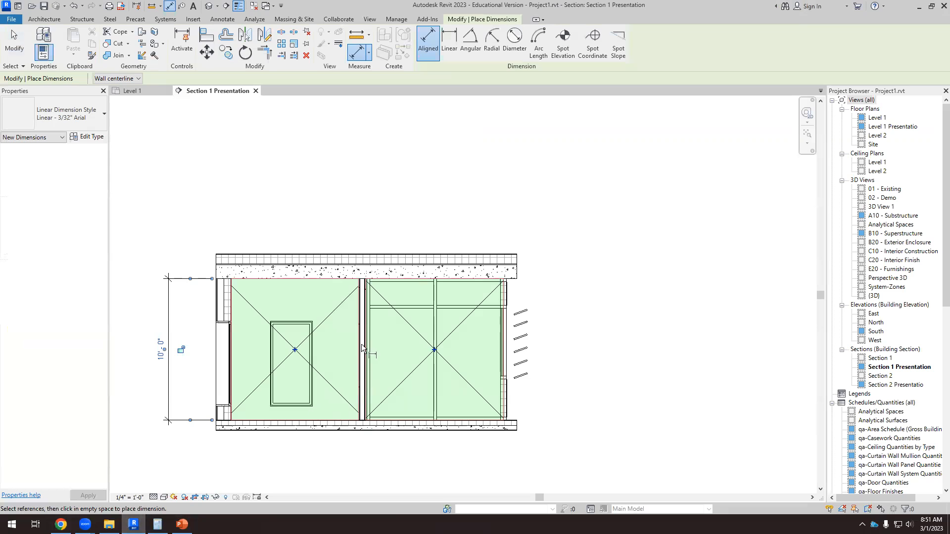
left_click(148, 90)
scroll(335, 413, "up", 2)
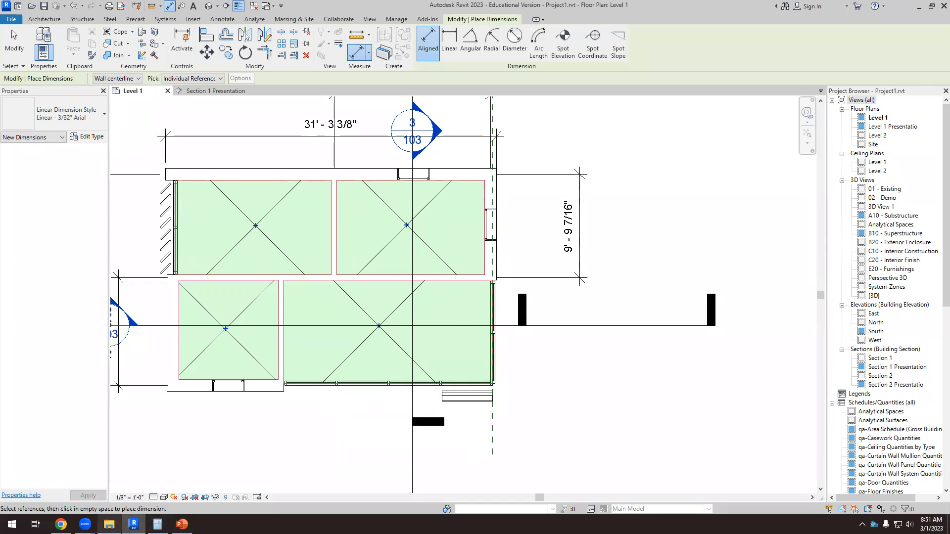
left_click(60, 523)
left_click(424, 287)
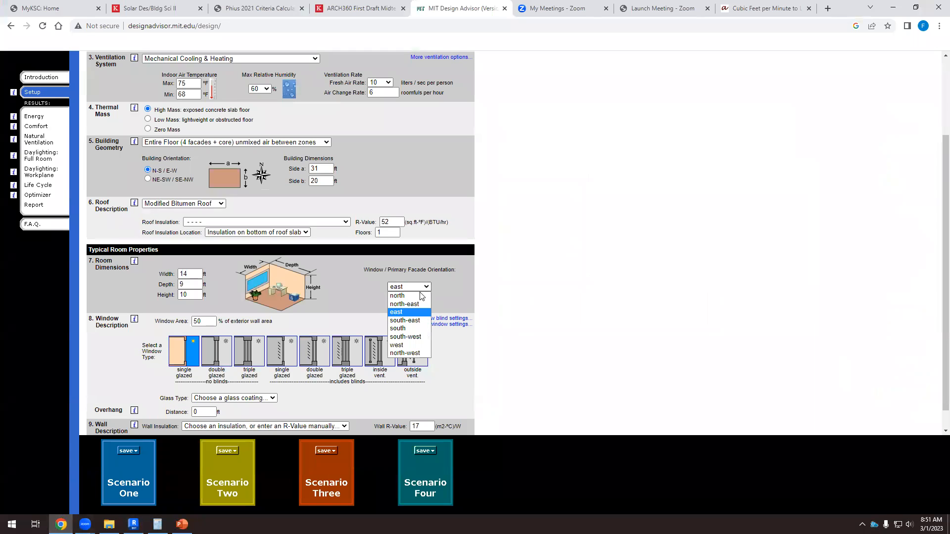
left_click(405, 328)
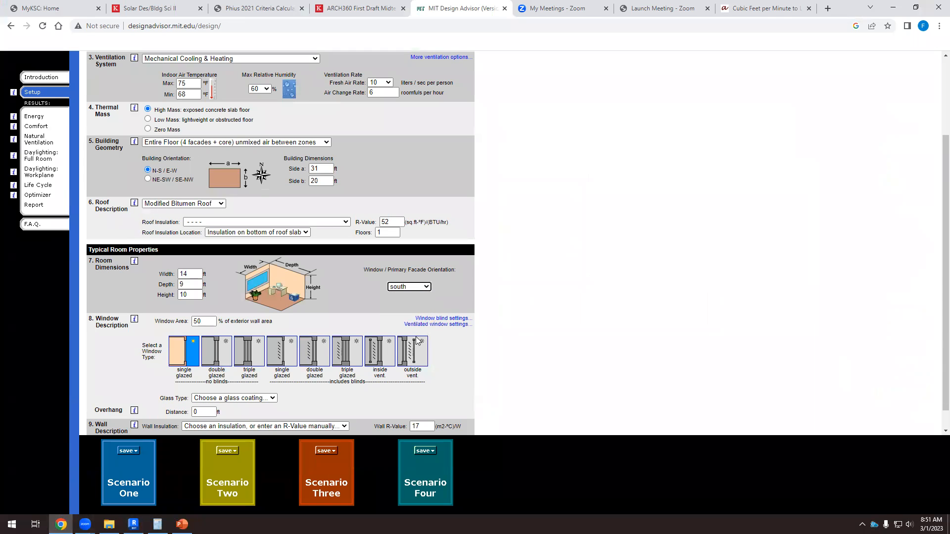
- Recheck the glazed facades on Revit's Level 1 plan and set the window / primary facade orientation in MIT Design Advisor to south-east
left_click(426, 288)
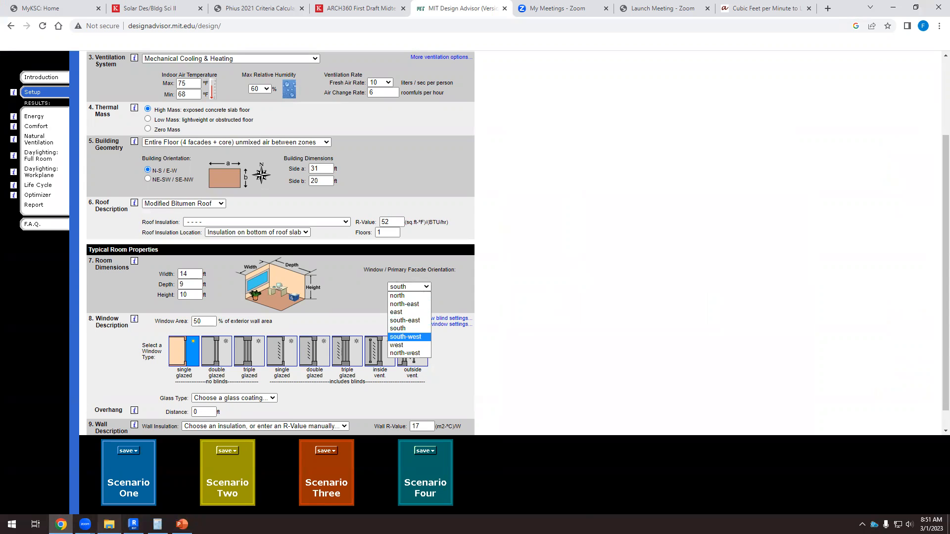
left_click(85, 524)
left_click(161, 471)
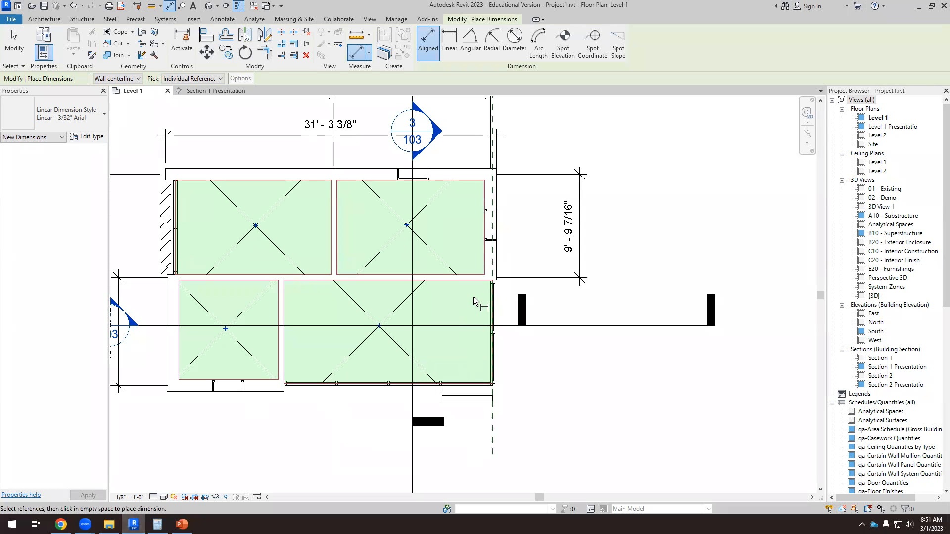
mouse_move(61, 524)
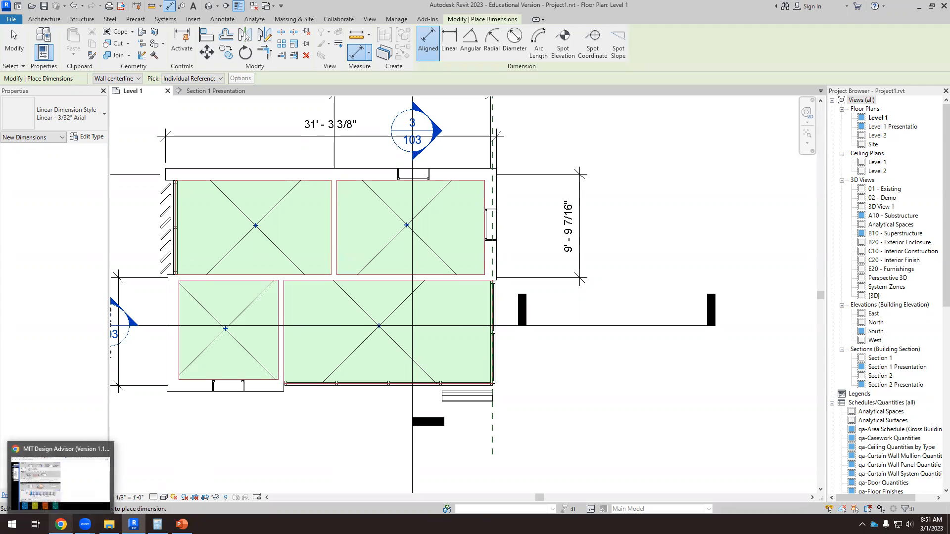
left_click(60, 478)
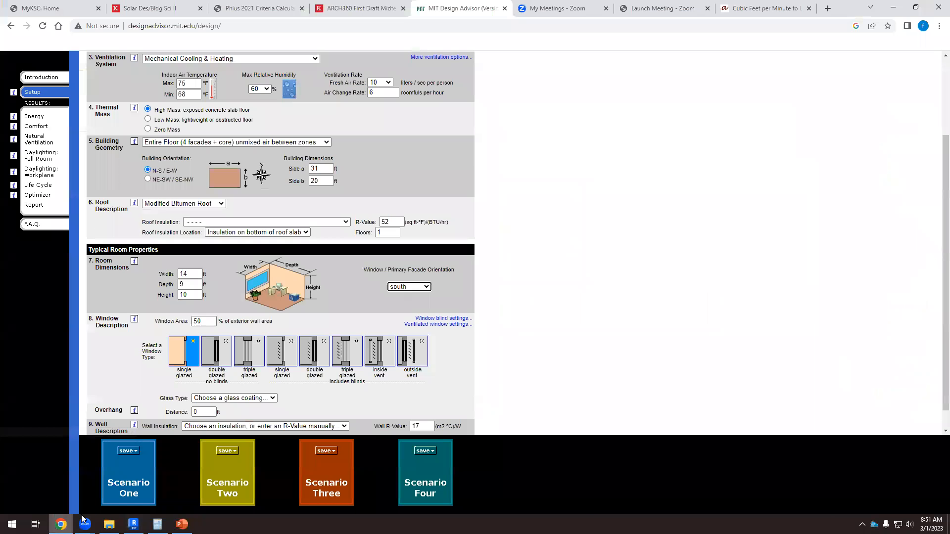
left_click(426, 288)
left_click(418, 323)
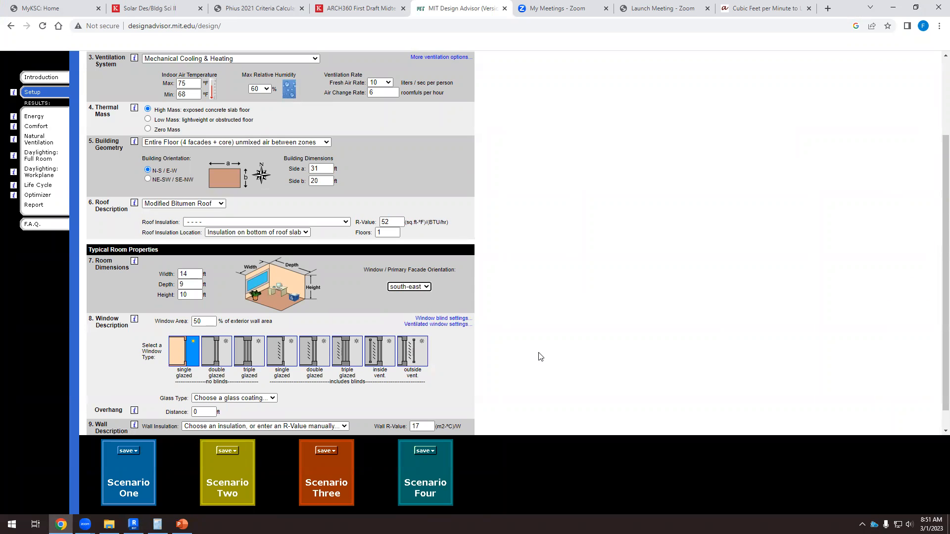
- Look up the window-to-wall ratio on the Description page of the ARCH360 First Draft Midterm Report
scroll(164, 337, "down", 1)
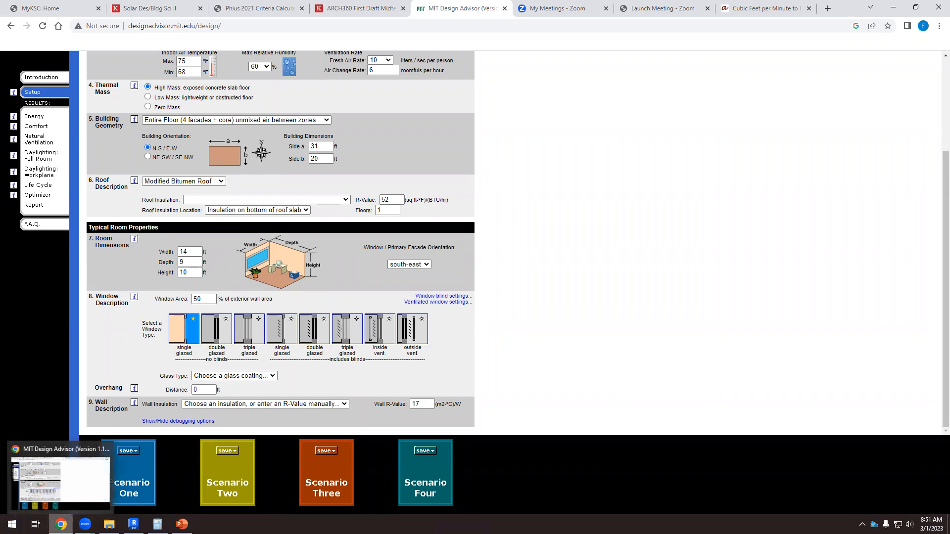
left_click(61, 524)
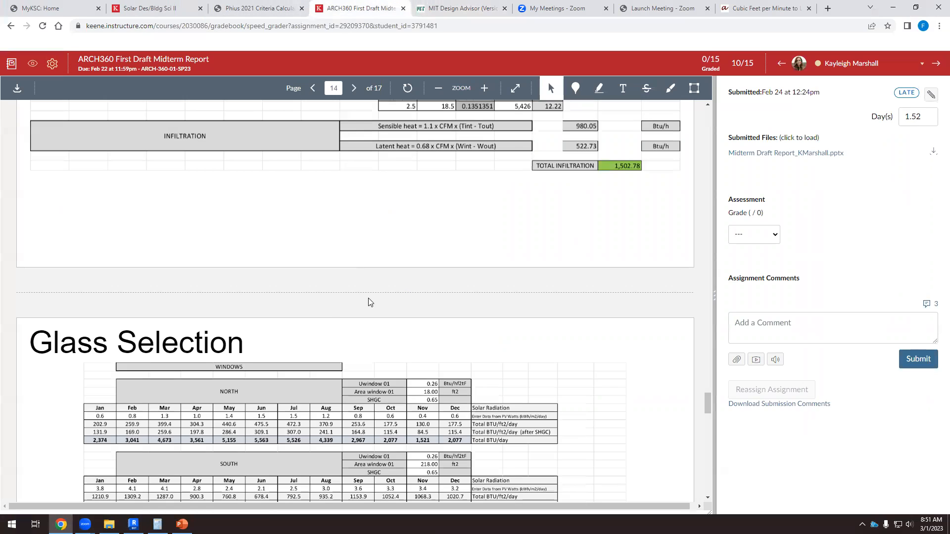
scroll(368, 301, "up", 20)
left_click_drag(703, 331, 699, 156)
left_click_drag(192, 285, 213, 280)
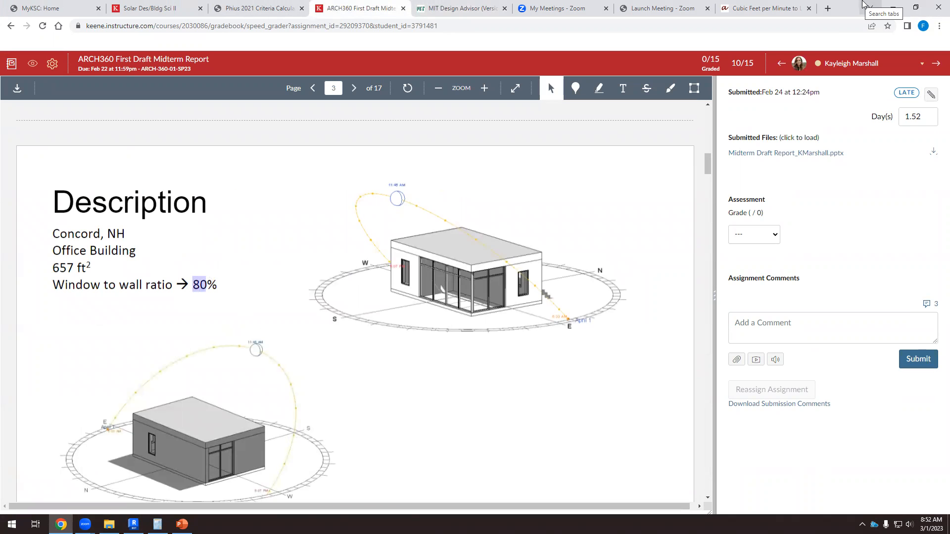
- Set the window area to 80% of the exterior wall area in the MIT Design Advisor setup
left_click(893, 8)
left_click(61, 524)
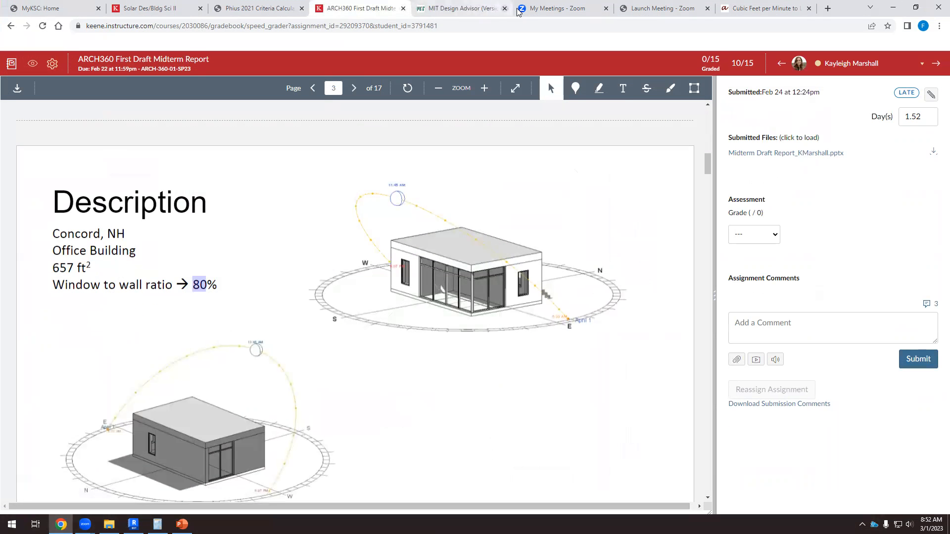
left_click(460, 8)
left_click(169, 300)
type("80")
left_click(391, 300)
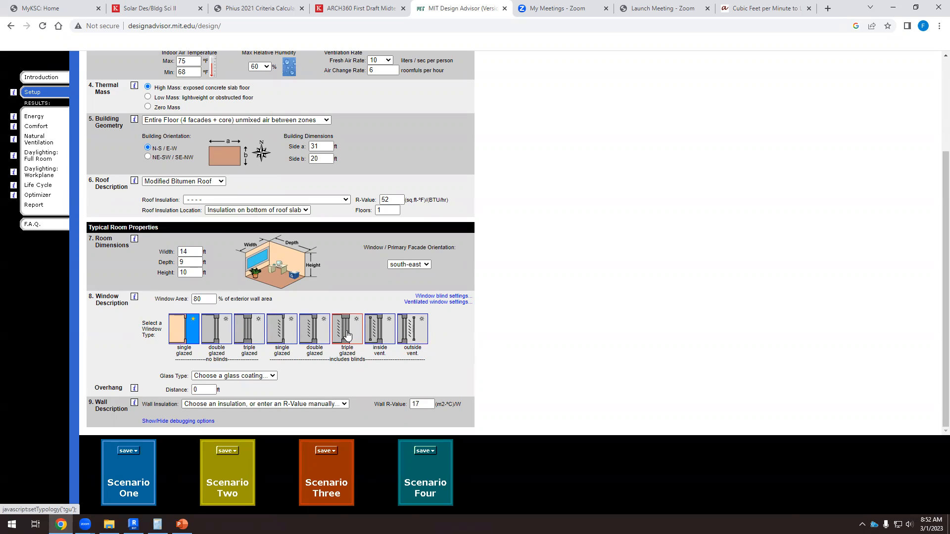
- Choose triple-glazed windows without blinds and set the glass type to 1 low-e coating
left_click(249, 330)
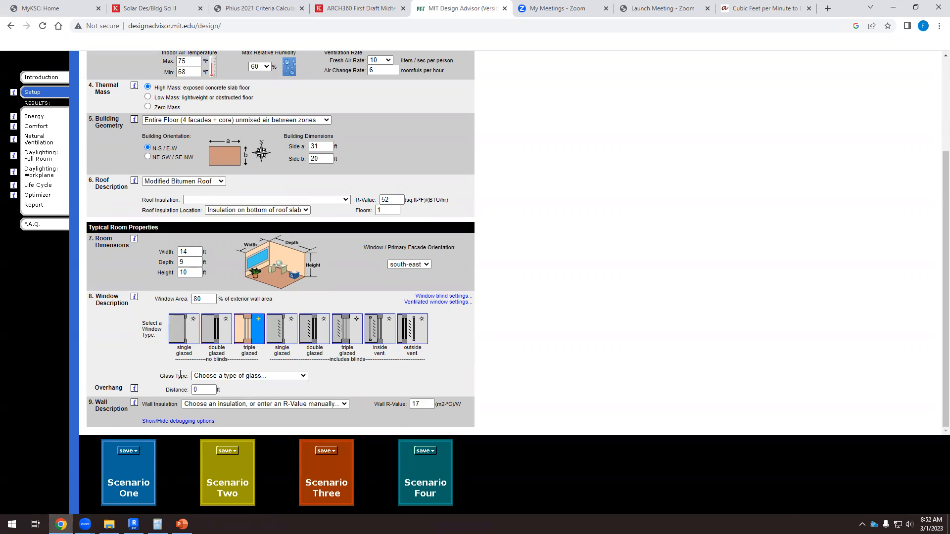
left_click(298, 376)
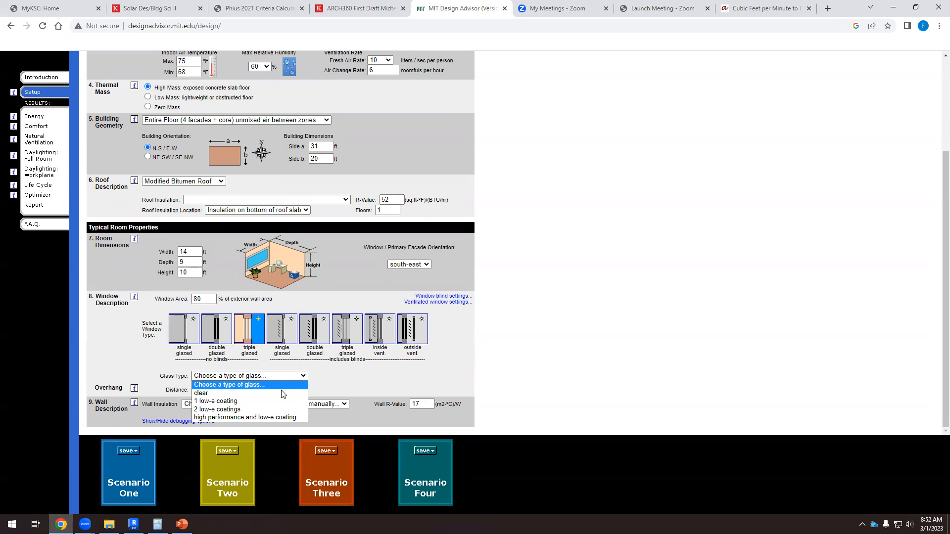
left_click(224, 401)
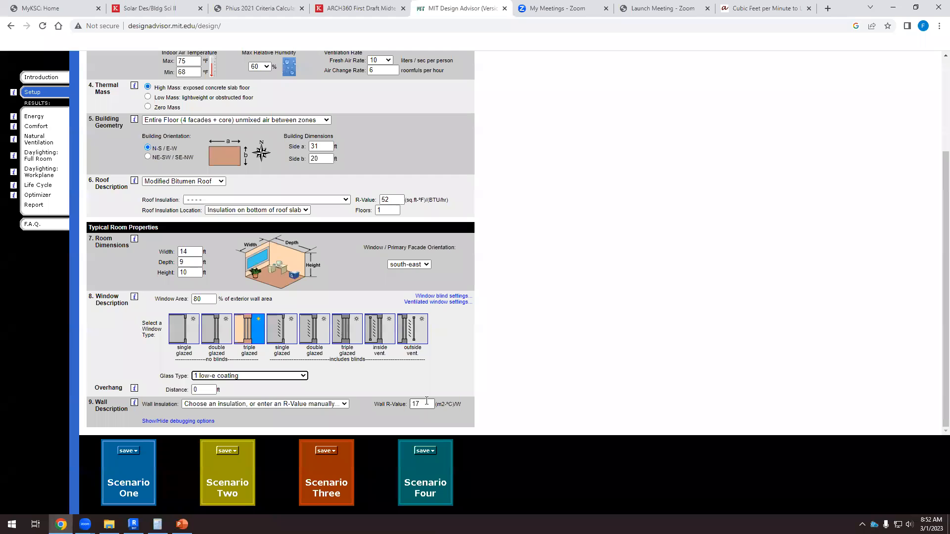
- Read the thermal resistance in the type properties of the exterior clapboard wall at the south-west room in Revit
left_click(133, 524)
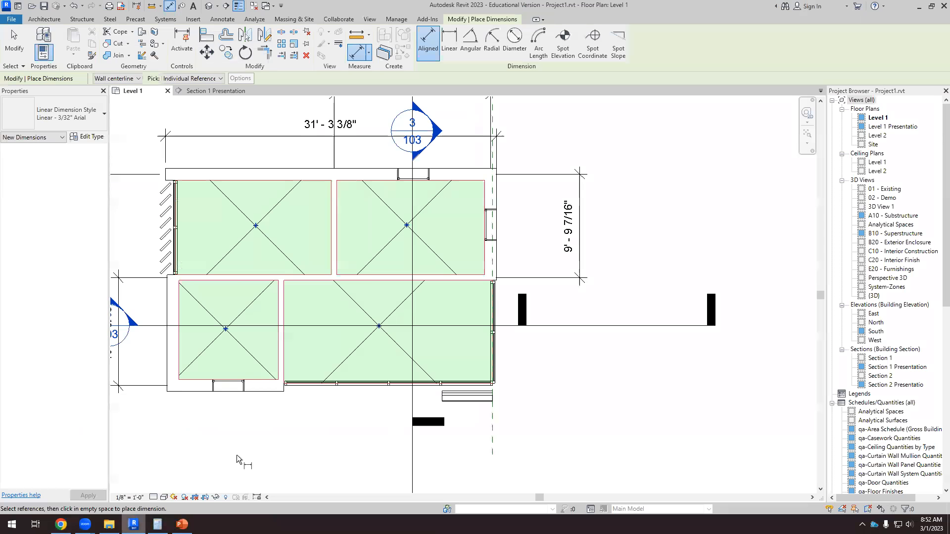
key("Escape")
key("Escape")
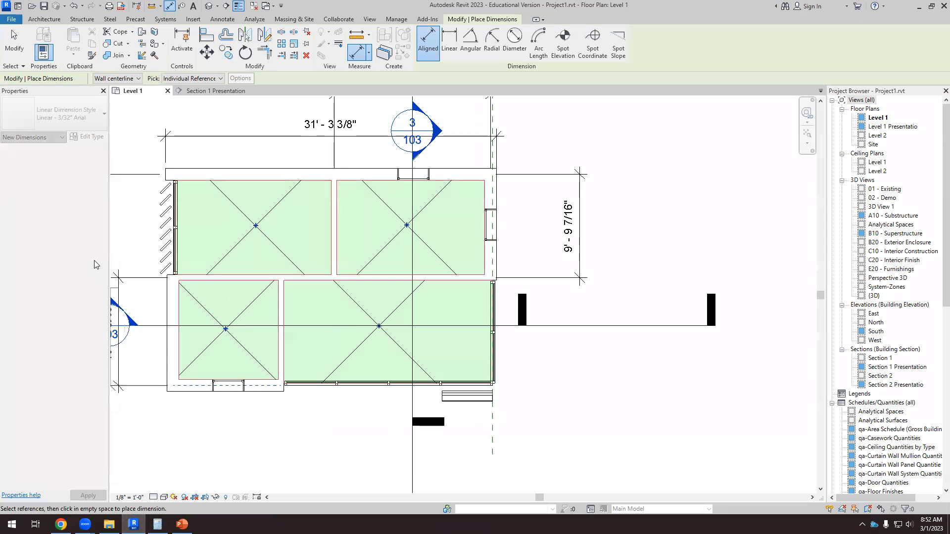
left_click(198, 385)
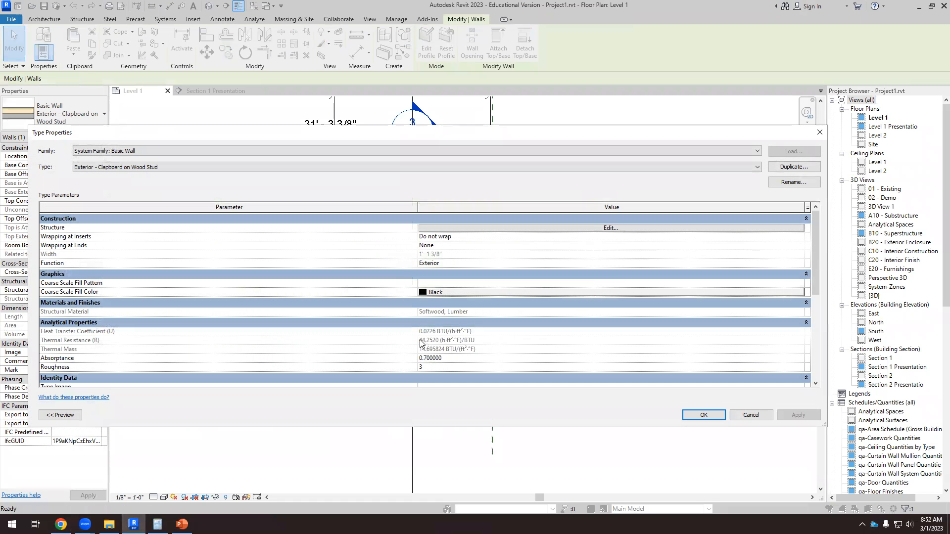
left_click(704, 415)
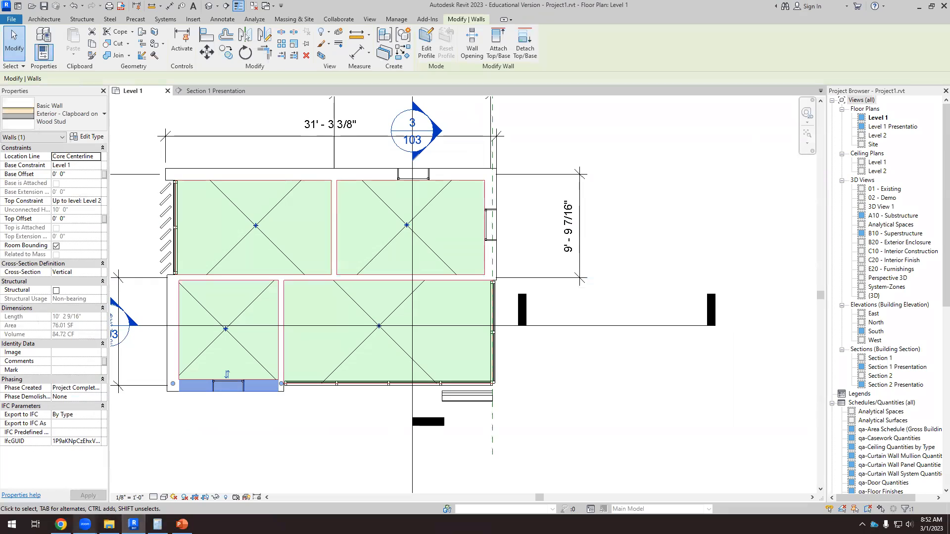
- Set the wall R-Value in the MIT Design Advisor setup to 44
left_click(61, 524)
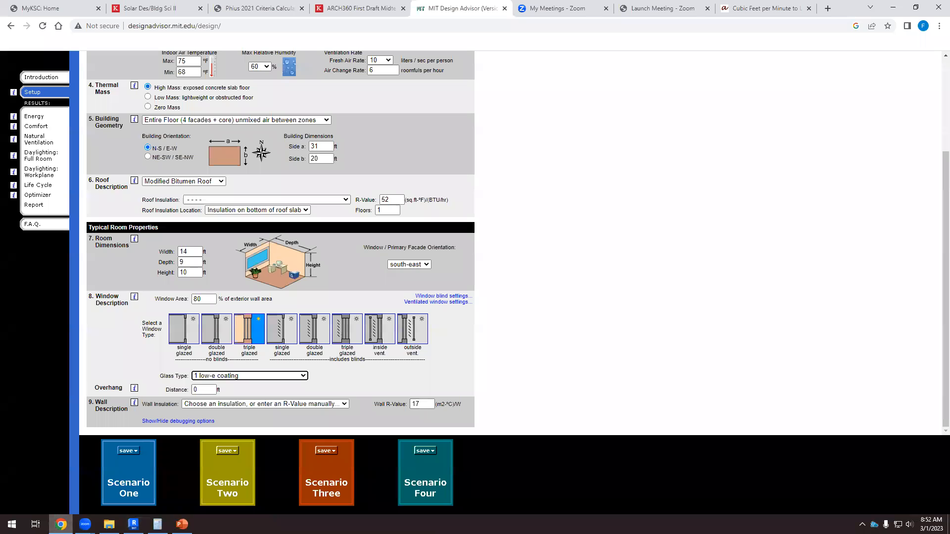
double_click(429, 404)
type("44")
left_click(568, 350)
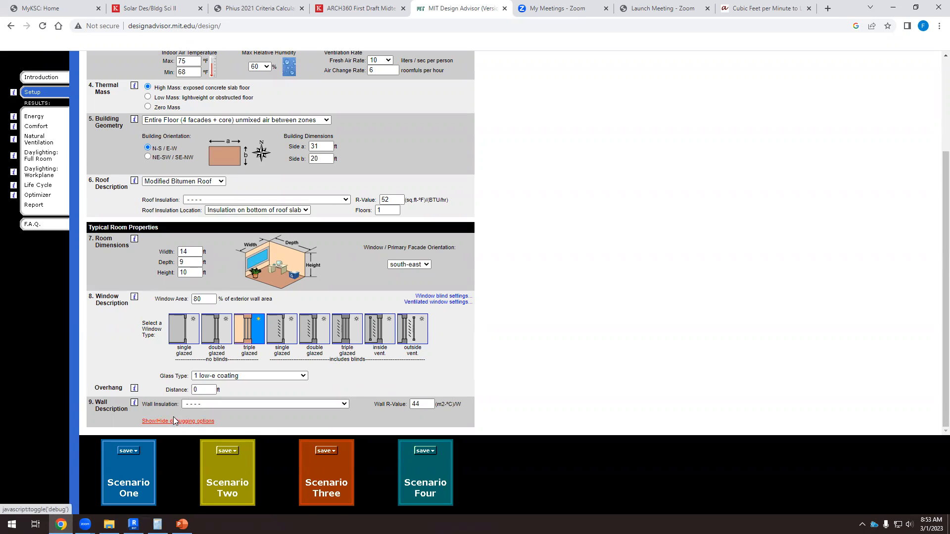
- Review the completed setup, save it as Scenario One and open the scenario's report
scroll(365, 205, "up", 3)
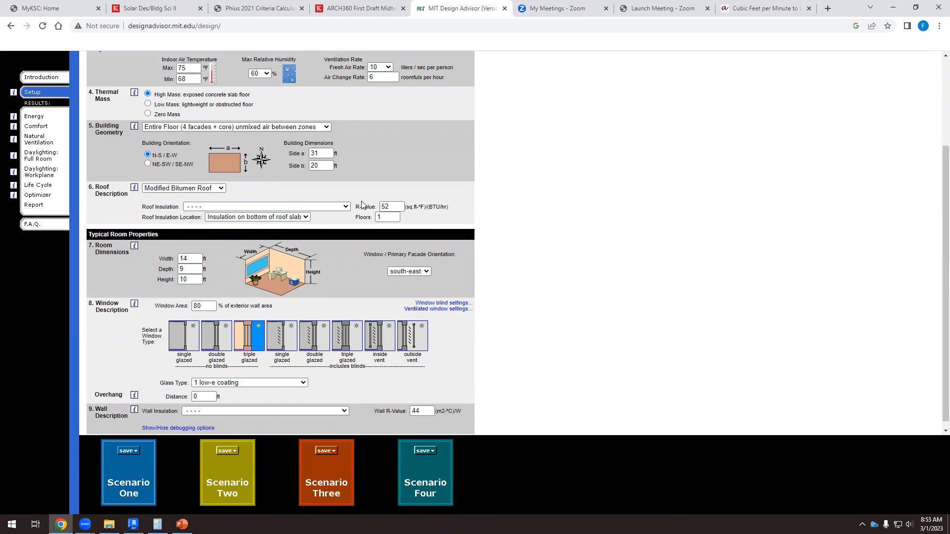
scroll(364, 205, "down", 3)
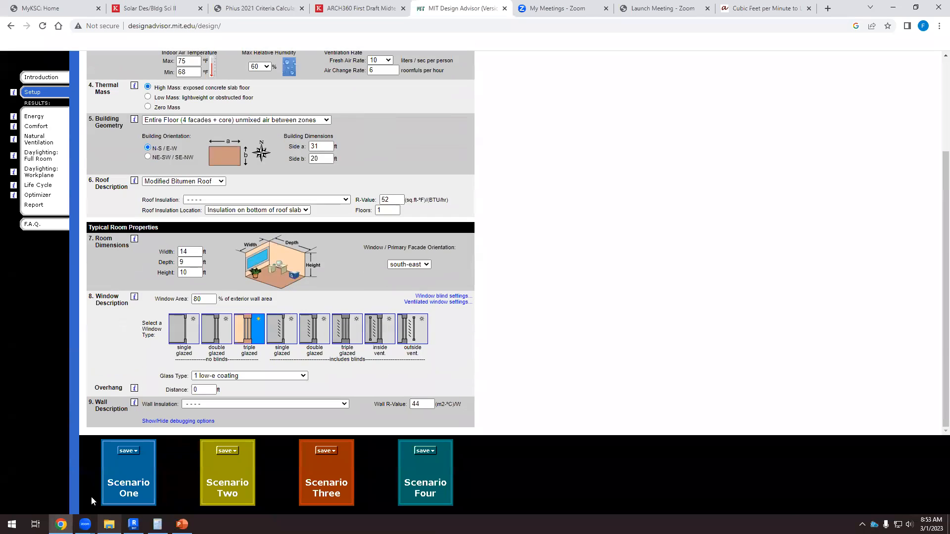
left_click(132, 467)
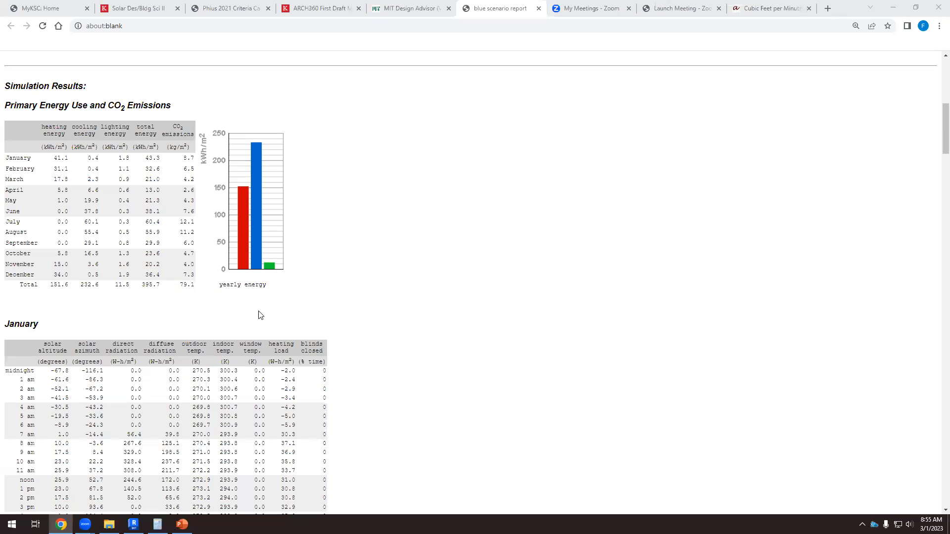
- Examine the report's primary energy use and CO2 emissions table and the space conditioning criteria in the Phius 2021 calculator
scroll(284, 277, "up", 1)
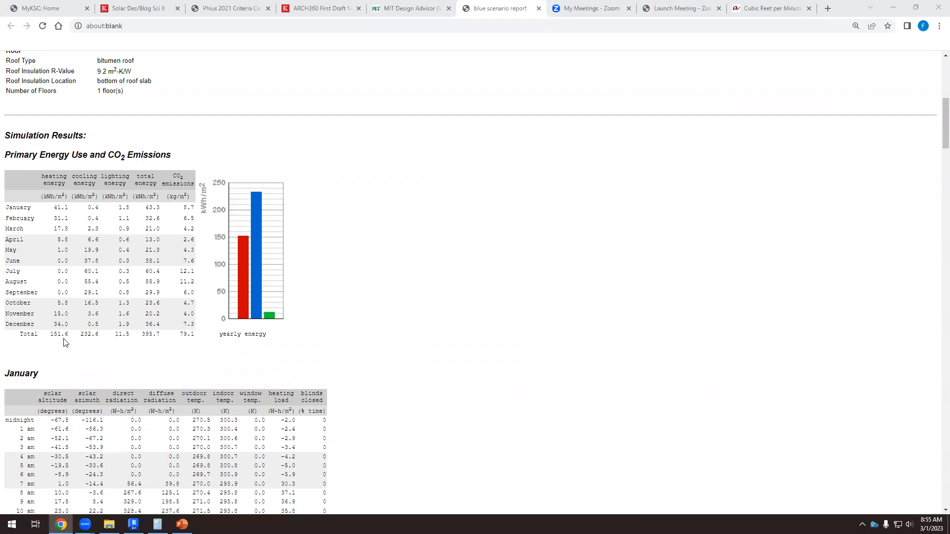
scroll(57, 348, "up", 2)
scroll(60, 285, "down", 3)
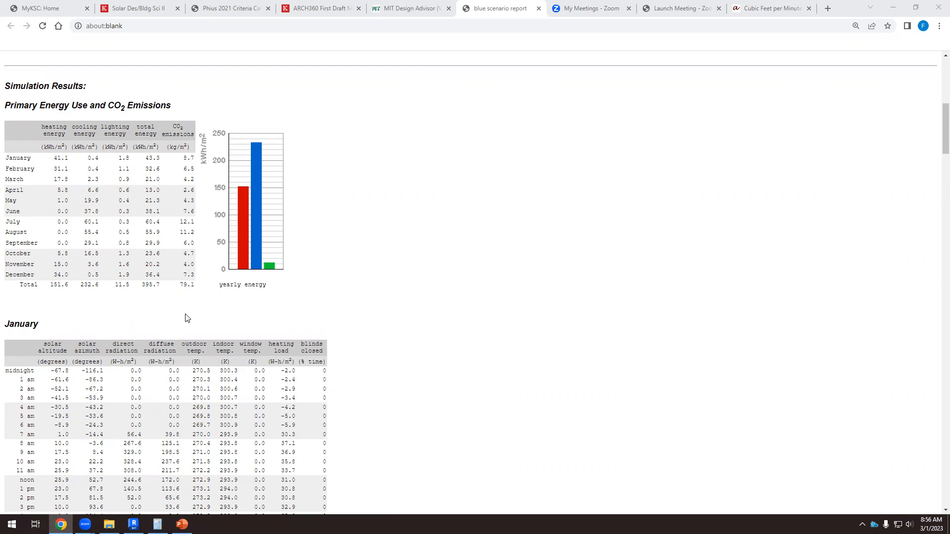
left_click(259, 10)
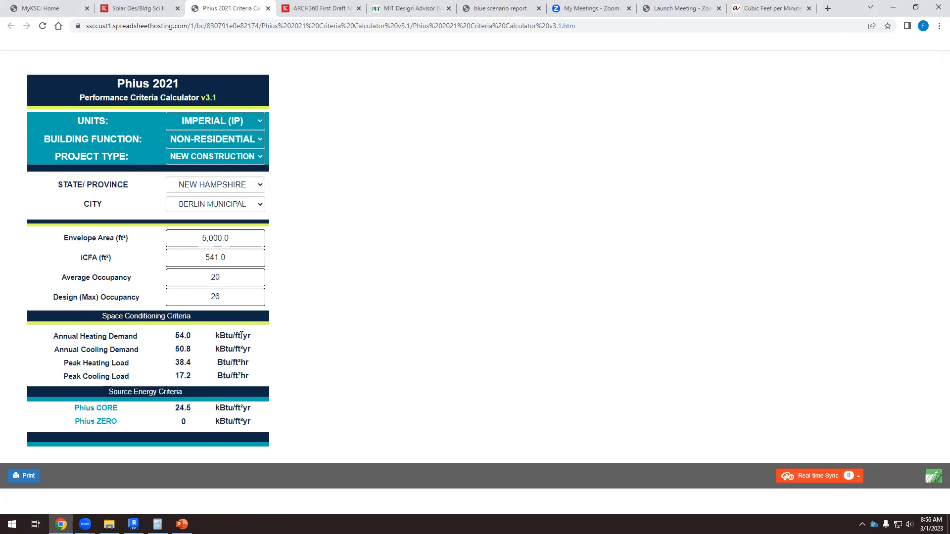
- Search the web for "kwh/m2 to kbtu/ft2" in place of the airflow converter page and open the EndMemo kW/m2 converter
left_click(770, 8)
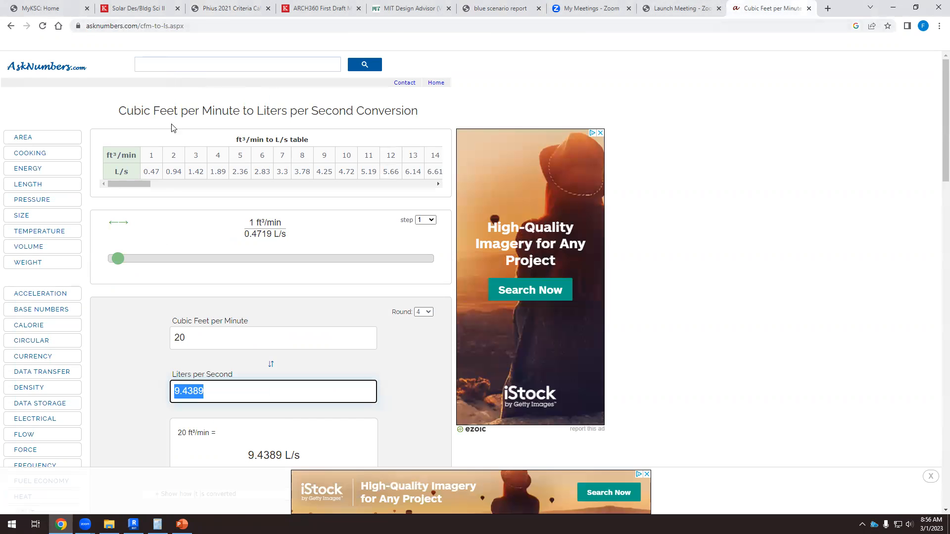
left_click(179, 27)
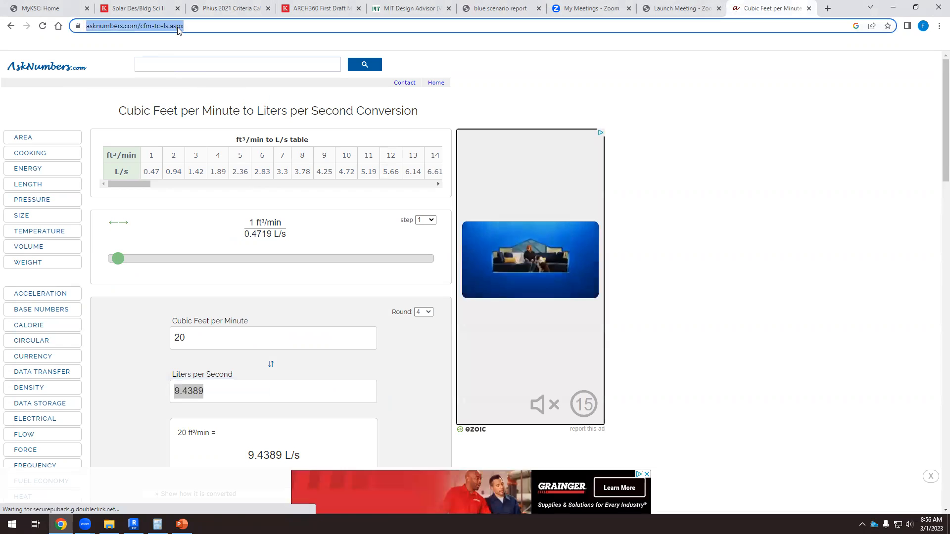
type("kwh")
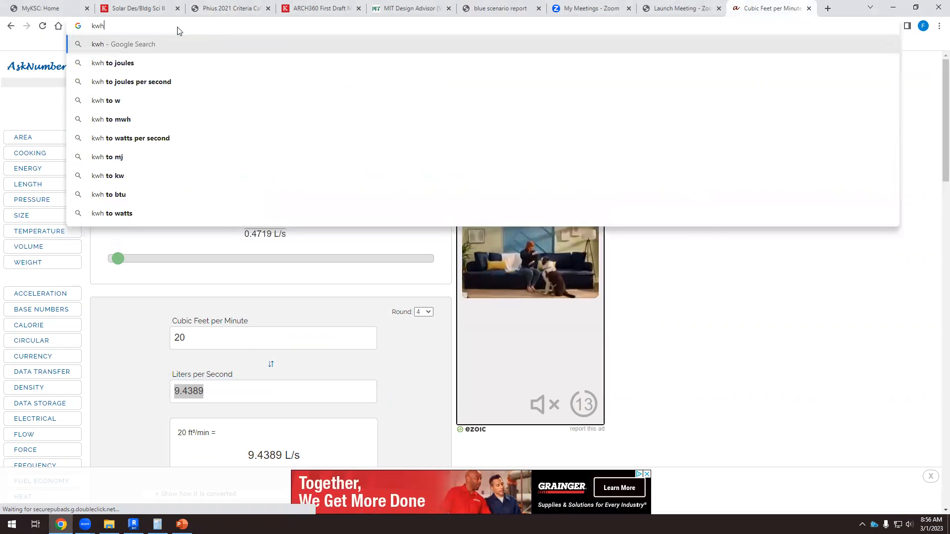
type("/m2 to")
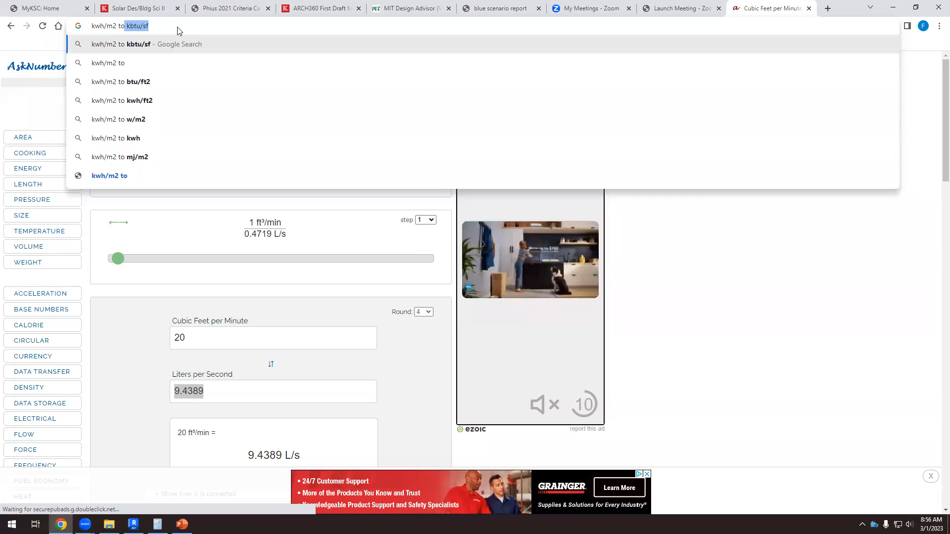
key("BackSpace")
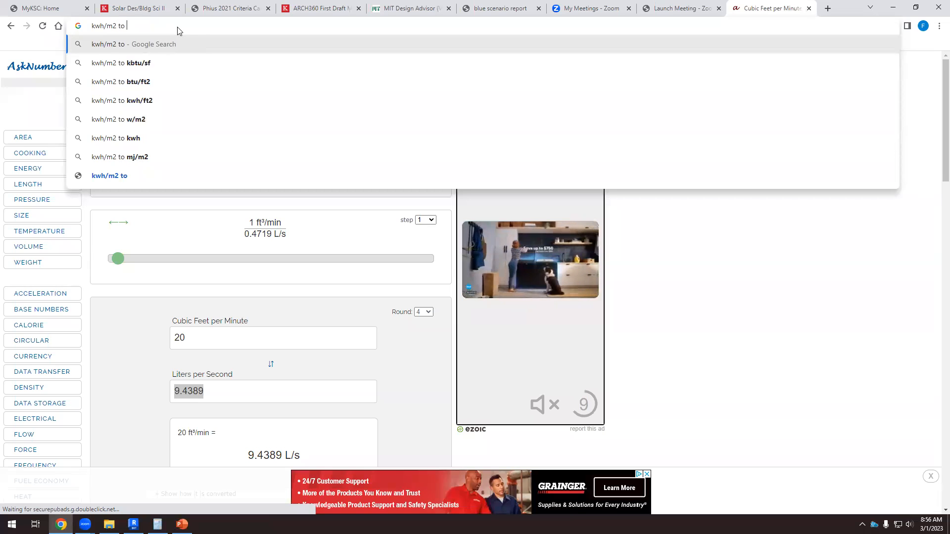
type("kbtu")
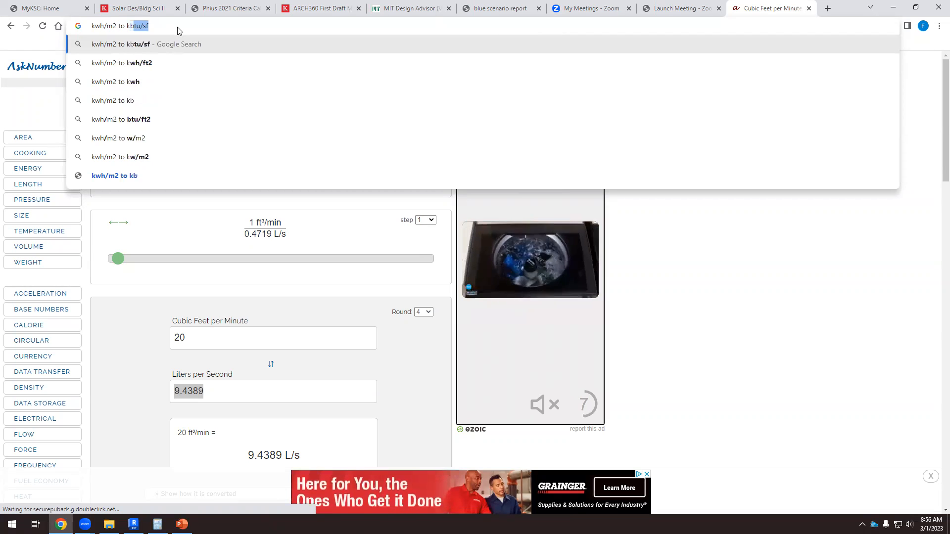
type("/")
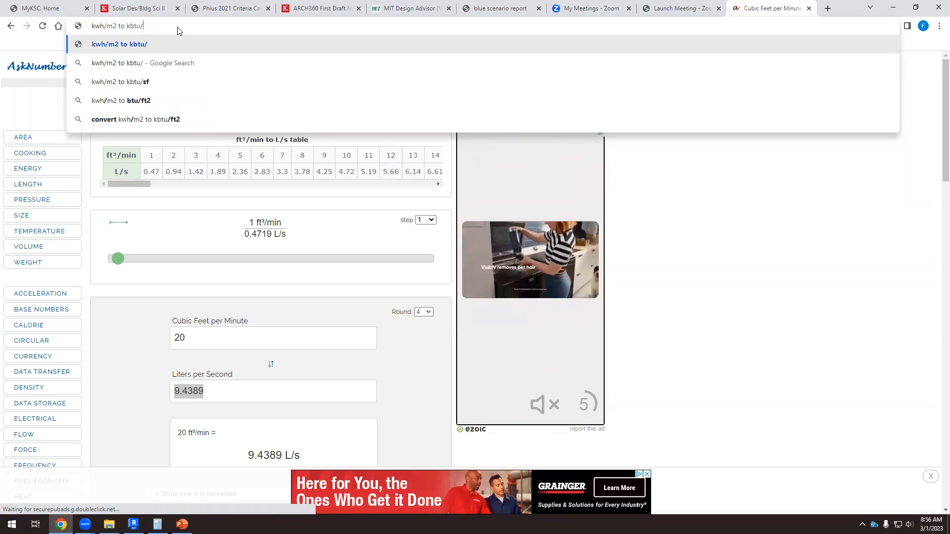
type("ft2")
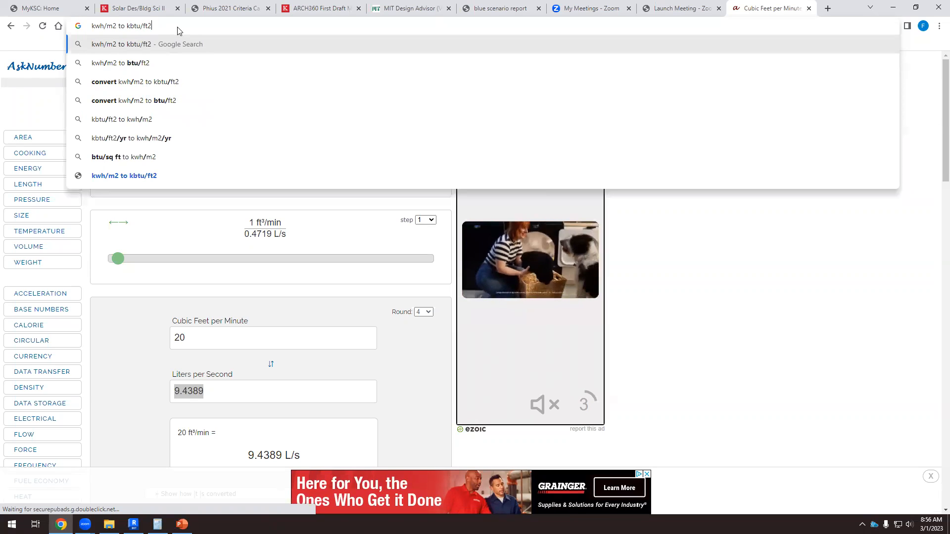
key("Return")
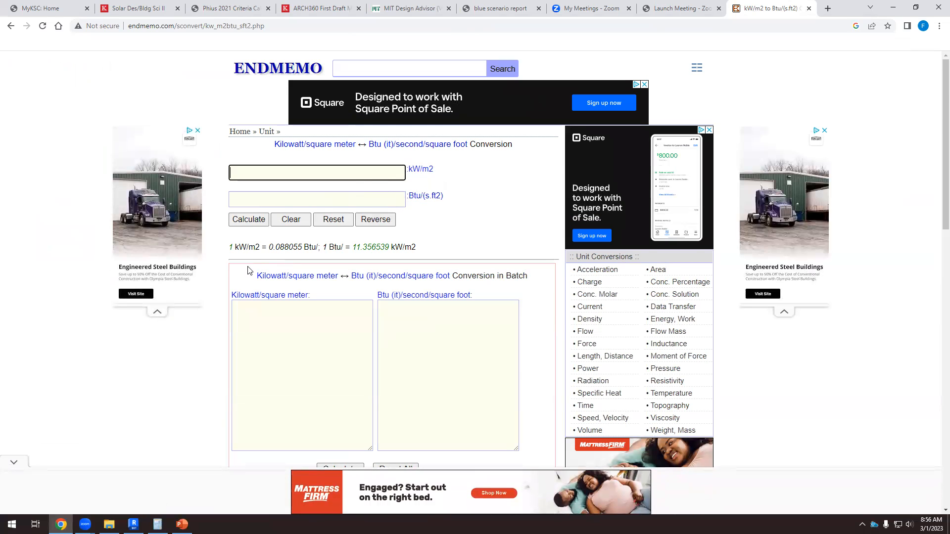
- Try converting 151.6 kW/m2 to Btu/(s.ft2) with the EndMemo converter
scroll(265, 286, "down", 2)
scroll(284, 227, "up", 2)
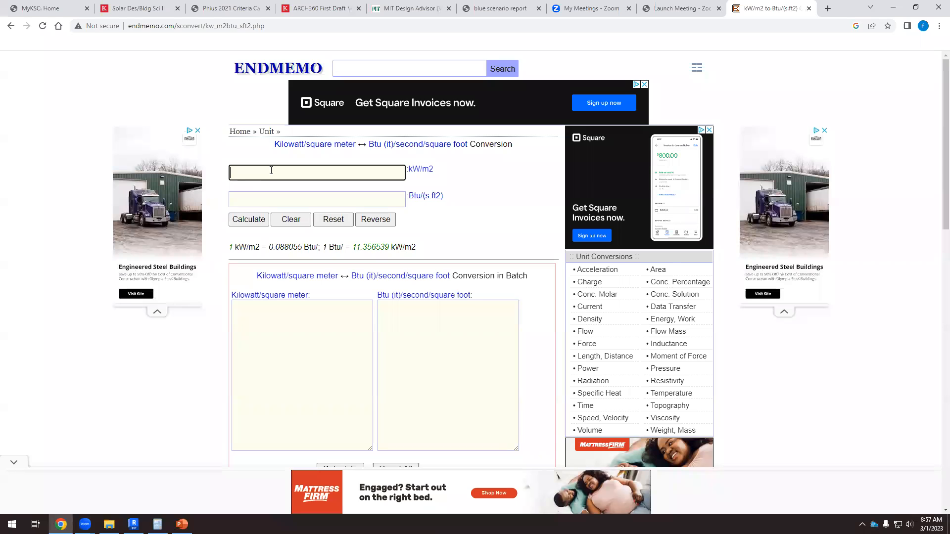
type("151.6")
left_click(258, 219)
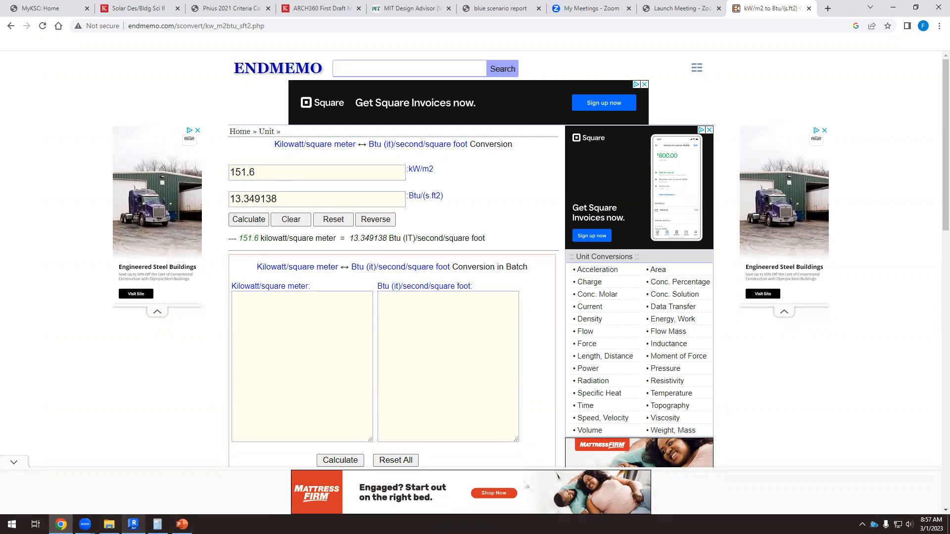
mouse_move(133, 524)
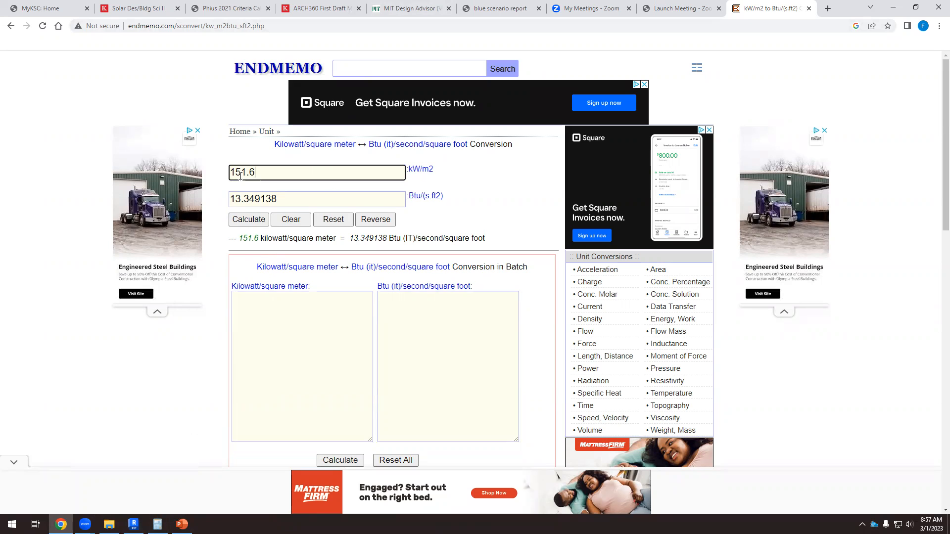
- Try replacing the kW/m2 value in the EndMemo converter with 232 and calculating it
double_click(319, 171)
type("232")
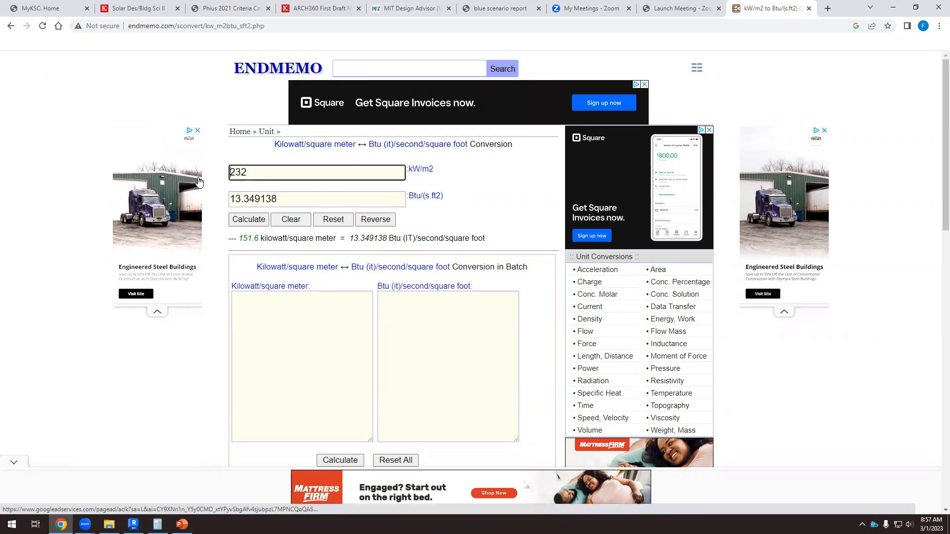
type(".")
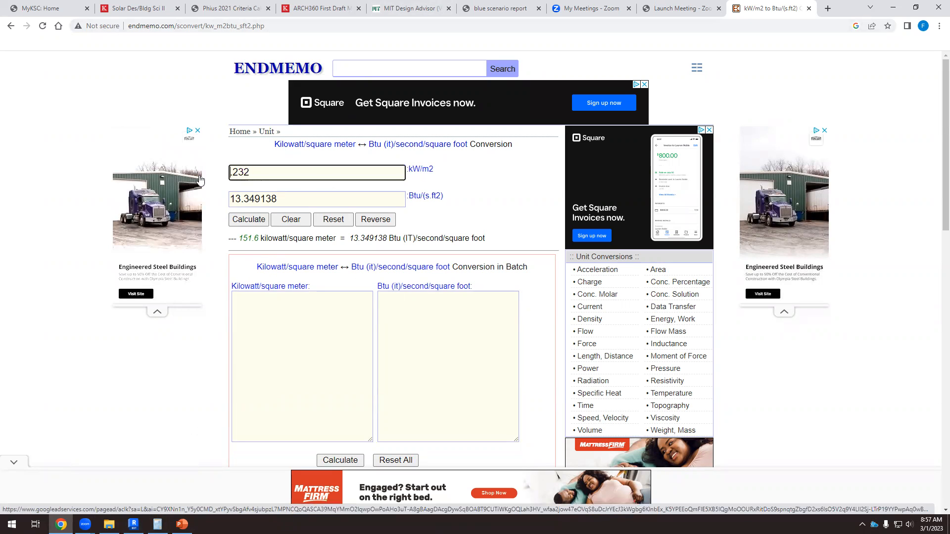
type("6")
left_click(245, 251)
left_click(250, 172)
left_click_drag(250, 172, 208, 177)
type("232")
left_click(251, 223)
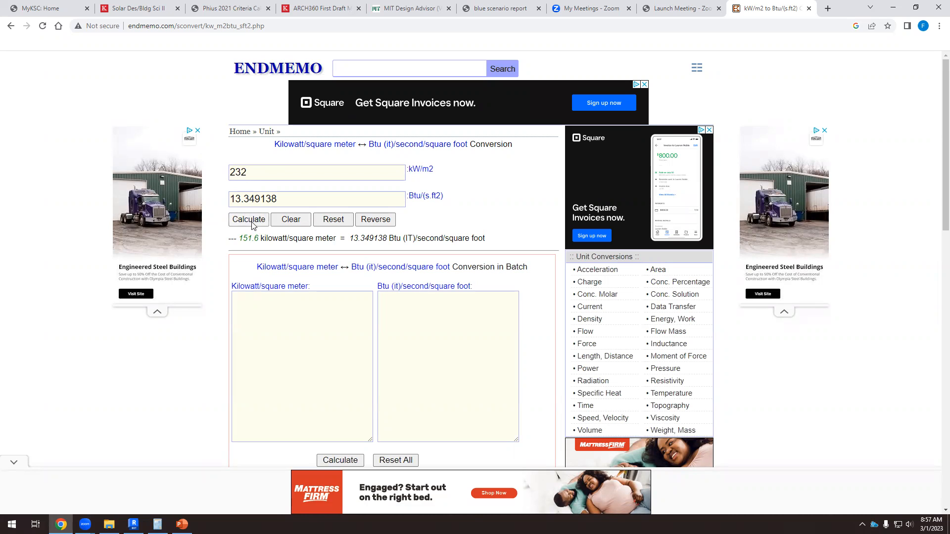
left_click(287, 167)
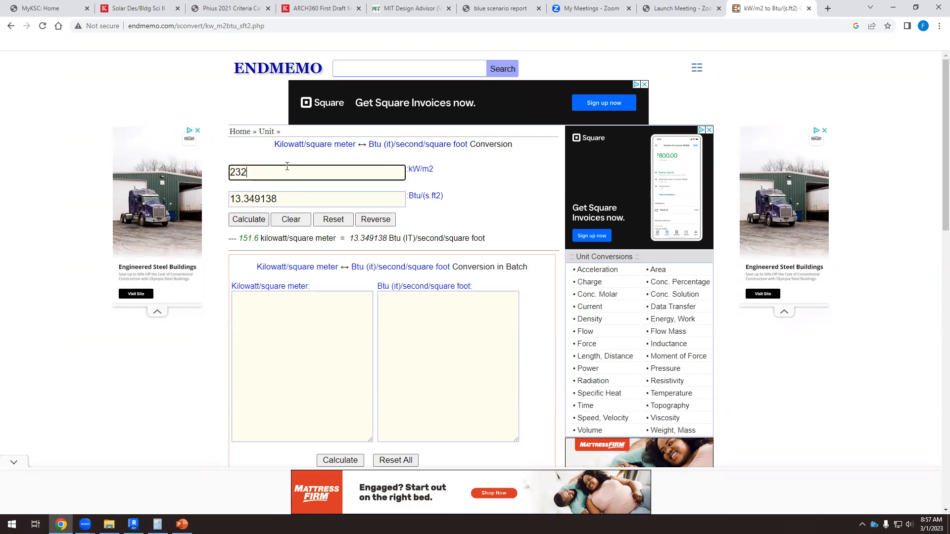
left_click_drag(281, 170, 213, 174)
- Return to the search results and open the EUI (Energy Unit Intensity) Conversion Tool
left_click(11, 26)
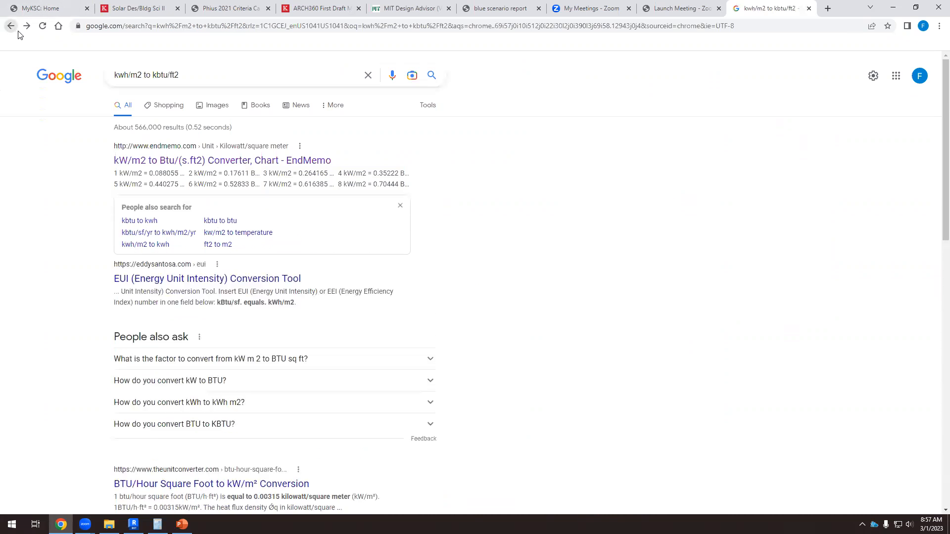
scroll(195, 251, "down", 2)
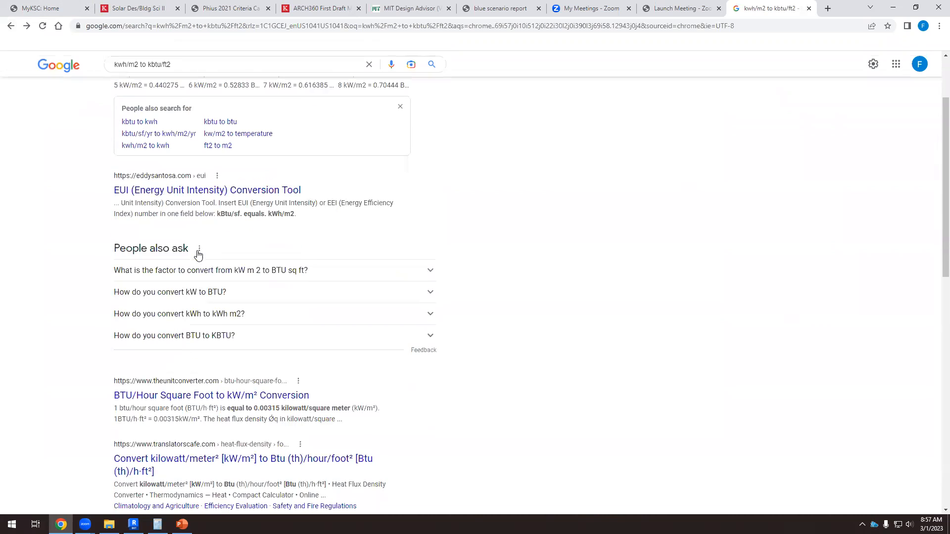
left_click(196, 193)
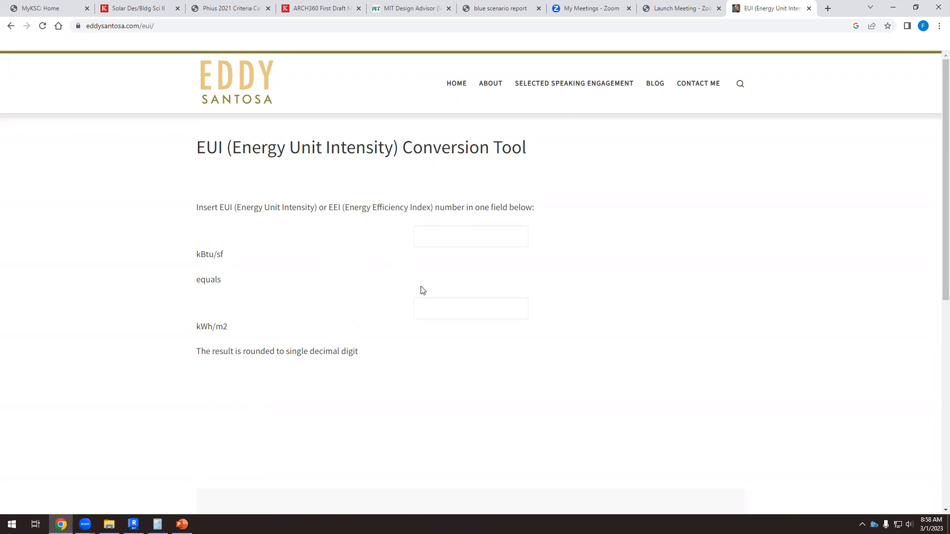
- Convert the energy values 151.6 kWh/m2 and 232 kWh/m2, one after the other, to kBtu/sf
left_click(421, 299)
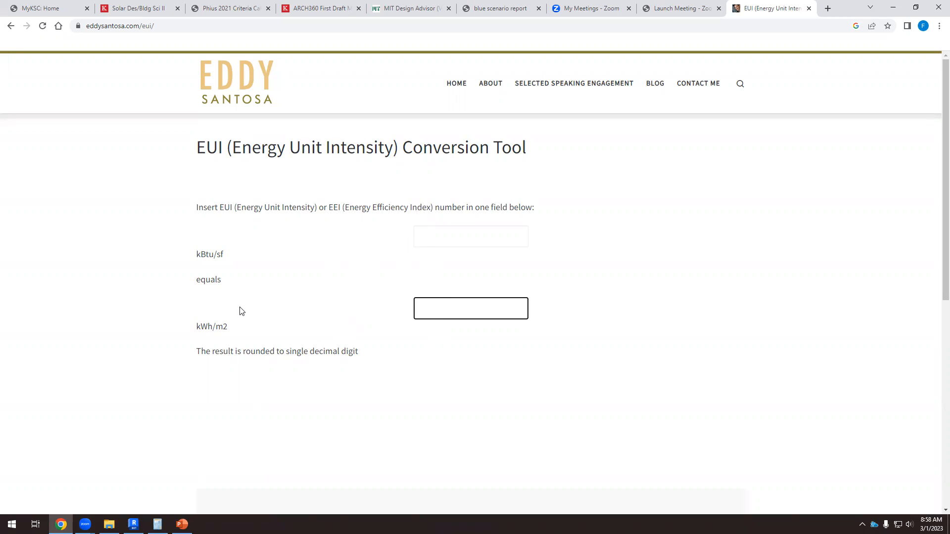
type("152")
key("BackSpace")
type("151.6")
left_click(425, 374)
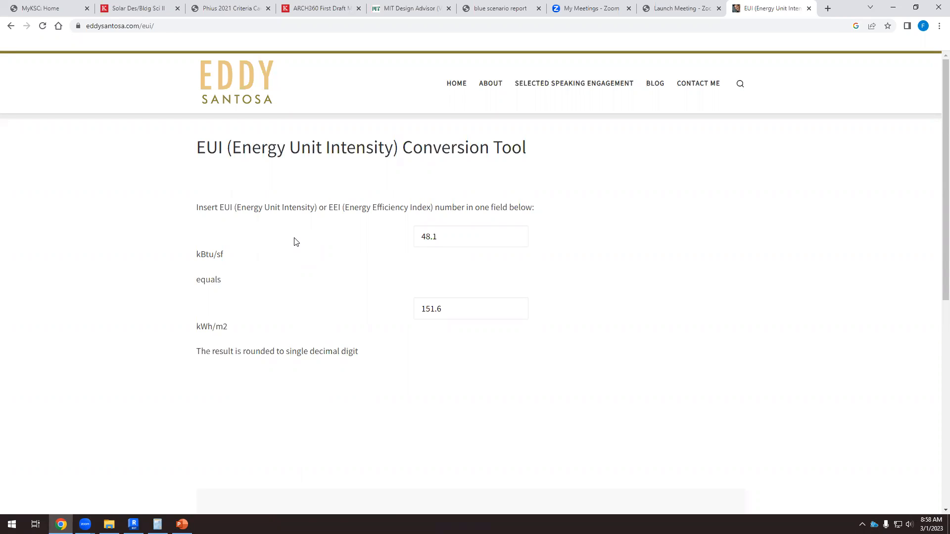
left_click_drag(447, 309, 410, 323)
type("232")
left_click(447, 334)
- Check the annual heating demand and annual cooling demand limits in the Phius 2021 criteria calculator
left_click(232, 9)
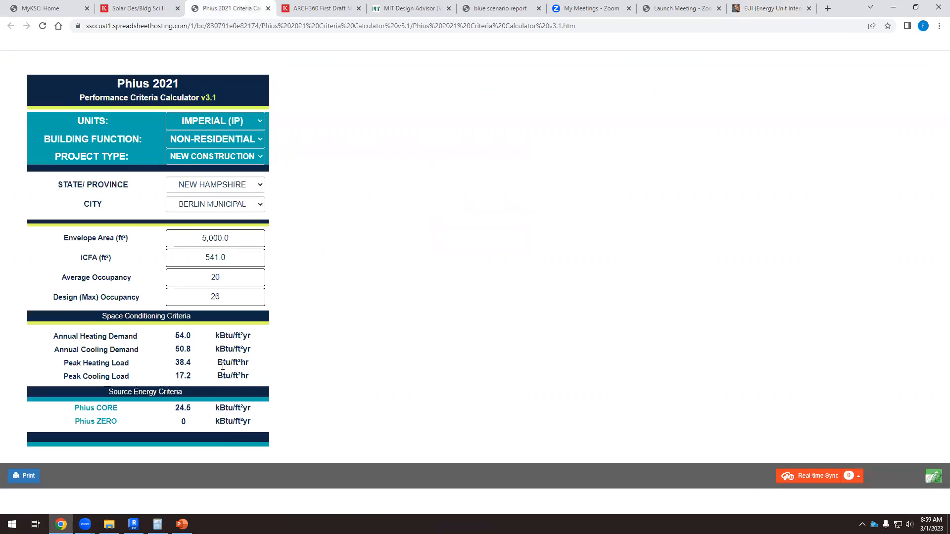
left_click(178, 335)
left_click_drag(176, 336, 198, 334)
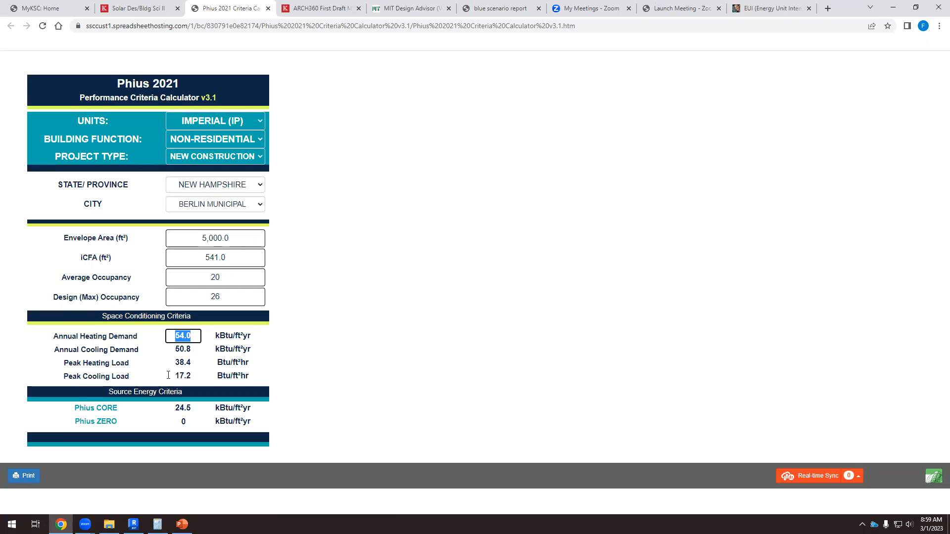
left_click(178, 349)
left_click_drag(176, 348, 197, 348)
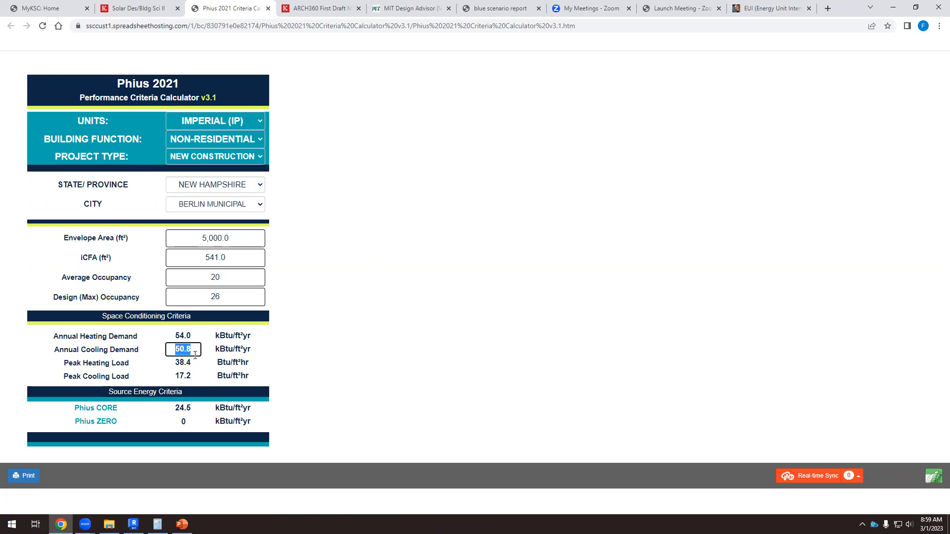